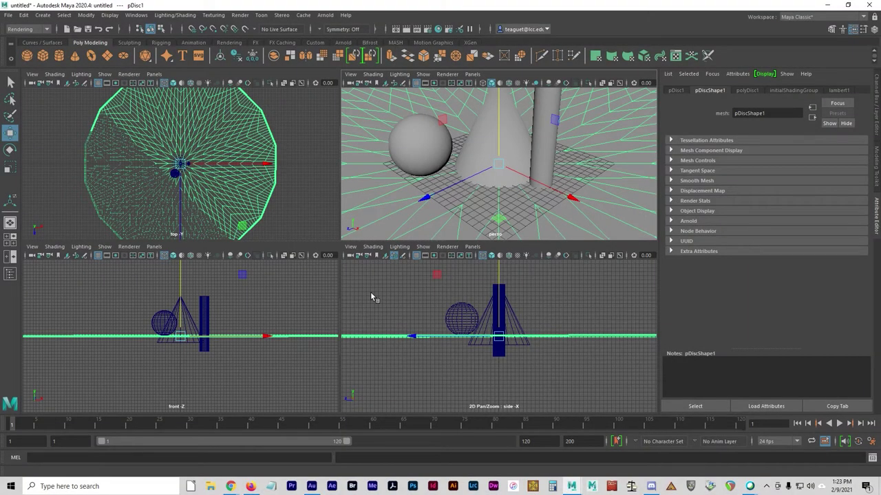
# - Inspect the scene: briefly maximize the side view, then select and deselect the disc, sphere, cone and cylinder
pyautogui.press('space')
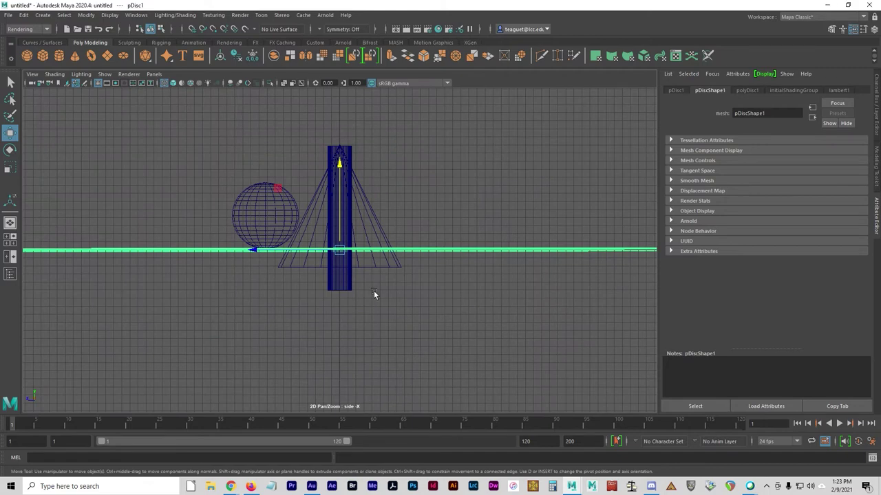
pyautogui.press('space')
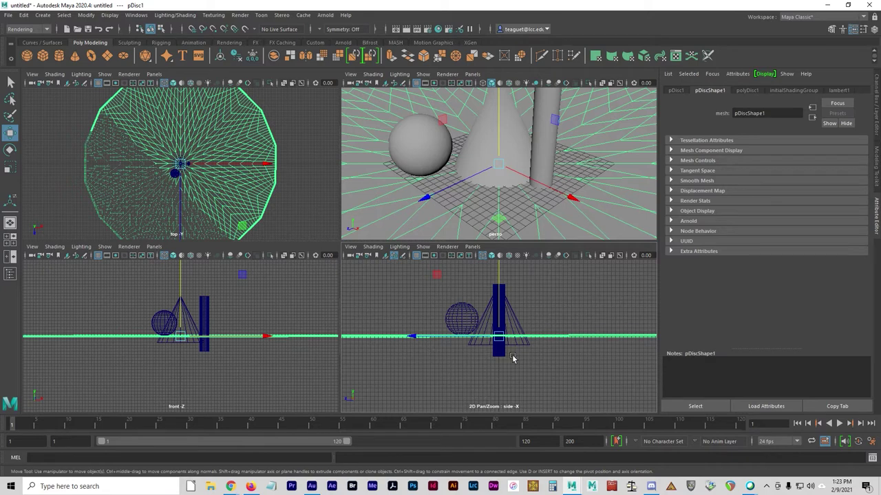
pyautogui.click(407, 295)
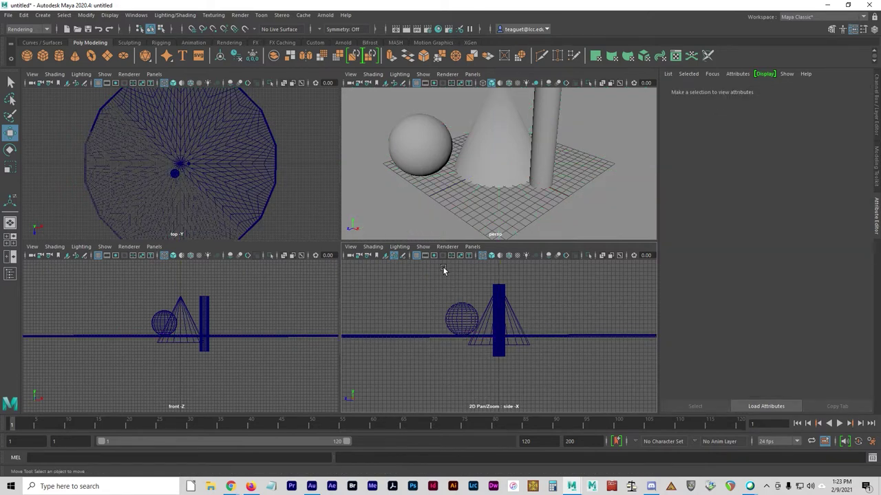
pyautogui.click(558, 181)
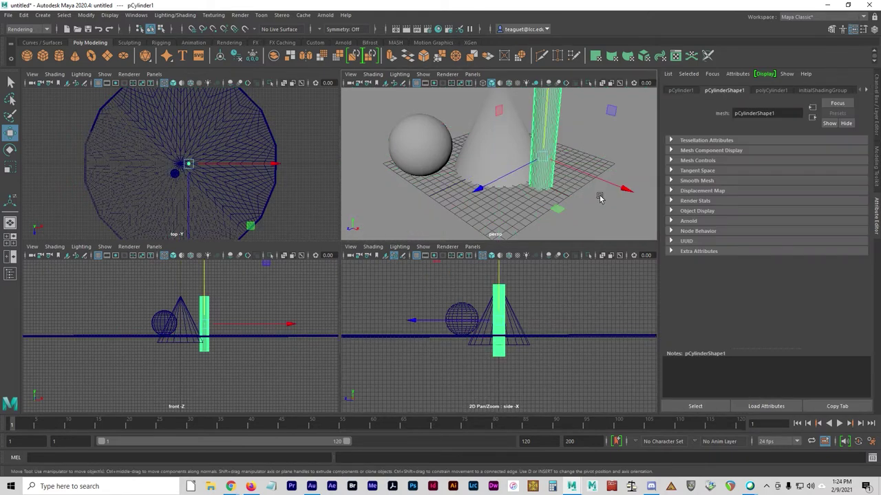
pyautogui.click(476, 295)
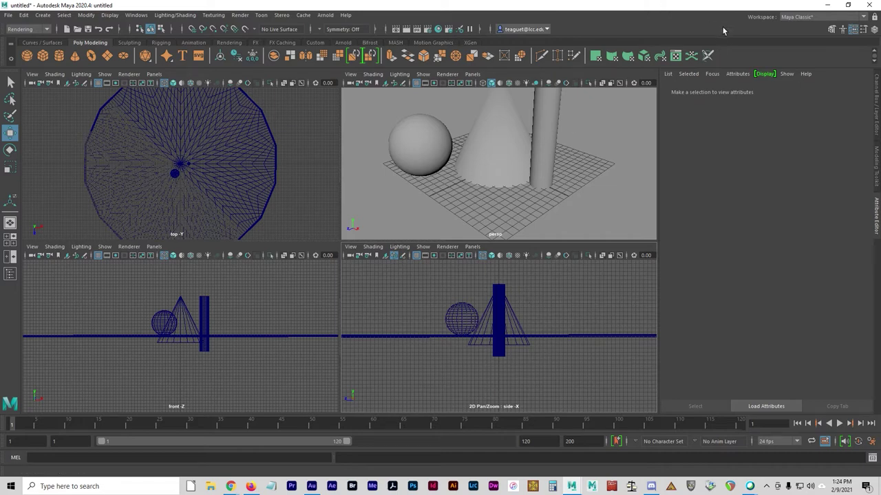
pyautogui.click(266, 202)
pyautogui.click(444, 141)
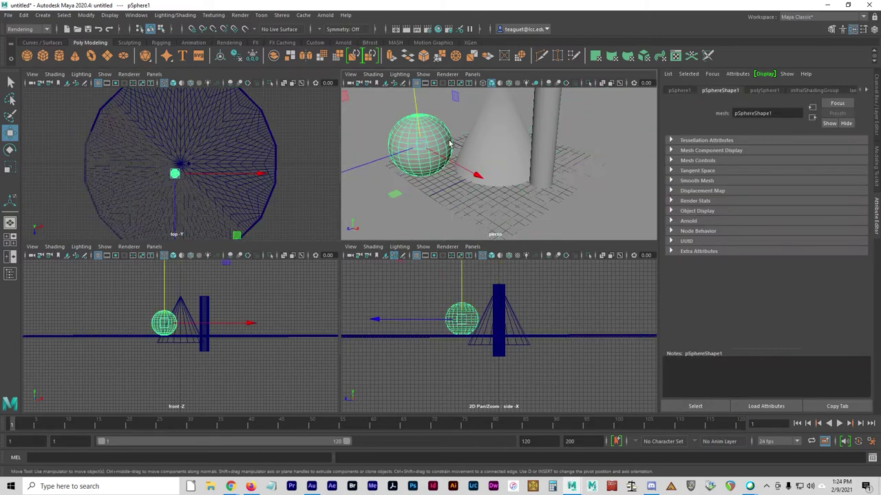
pyautogui.click(506, 153)
pyautogui.click(556, 162)
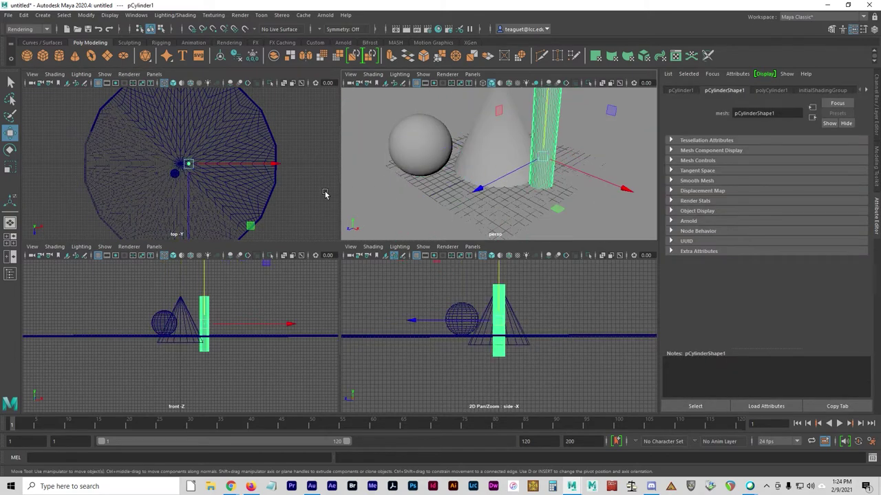
pyautogui.click(436, 215)
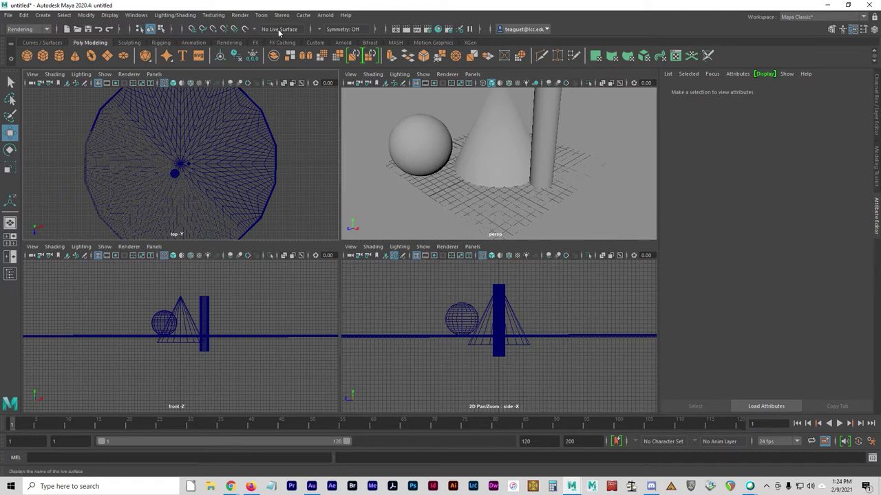
# - Open Render Settings and review Render Options and the Maya Software tab before returning to Common
pyautogui.click(436, 33)
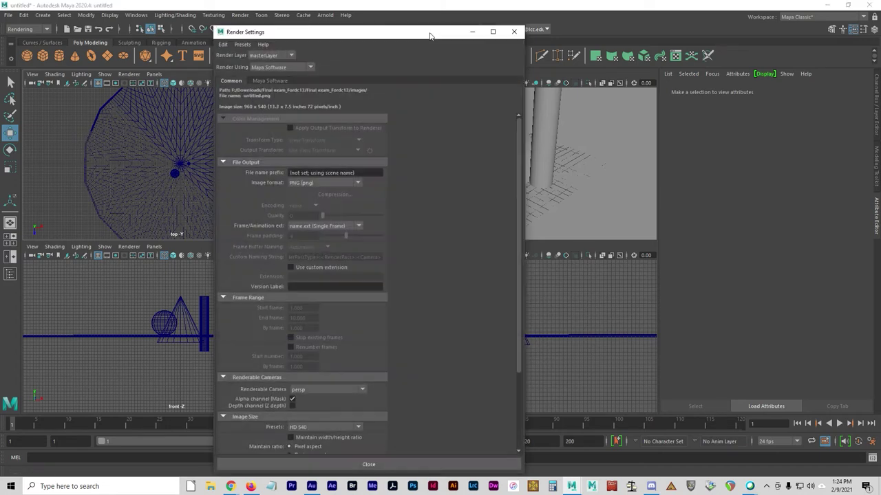
pyautogui.scroll(-3, 482, 205)
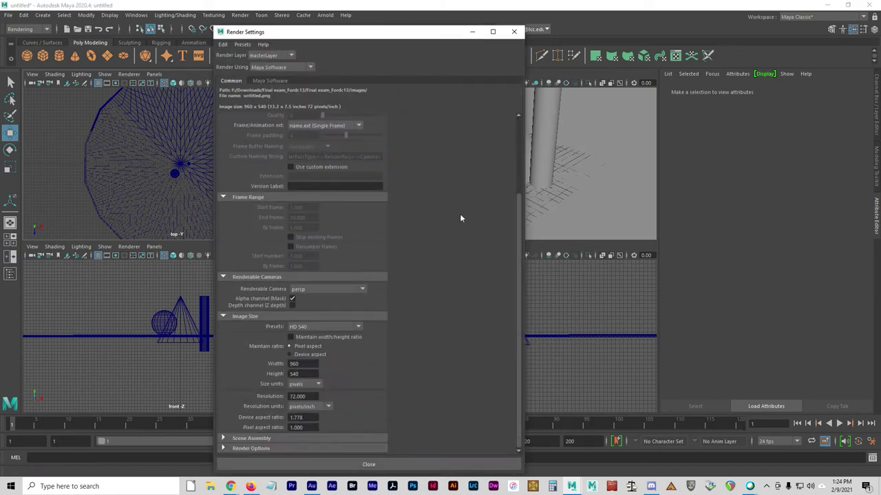
pyautogui.click(237, 449)
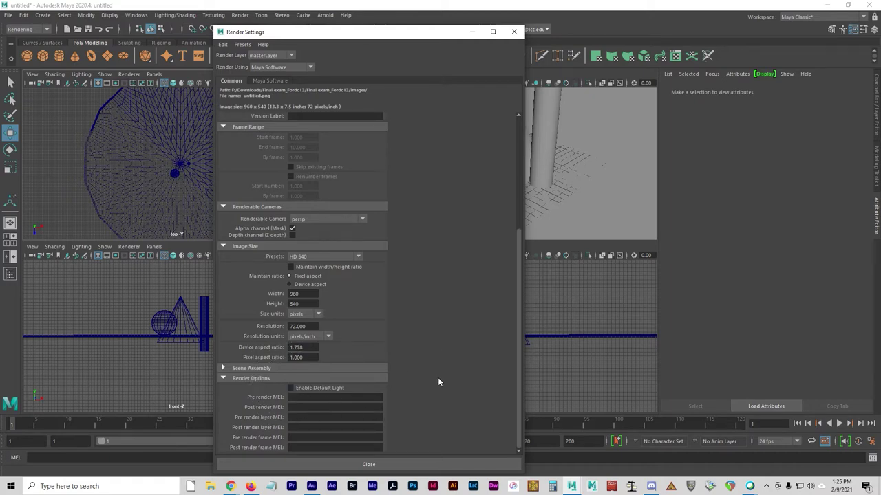
pyautogui.scroll(5, 438, 382)
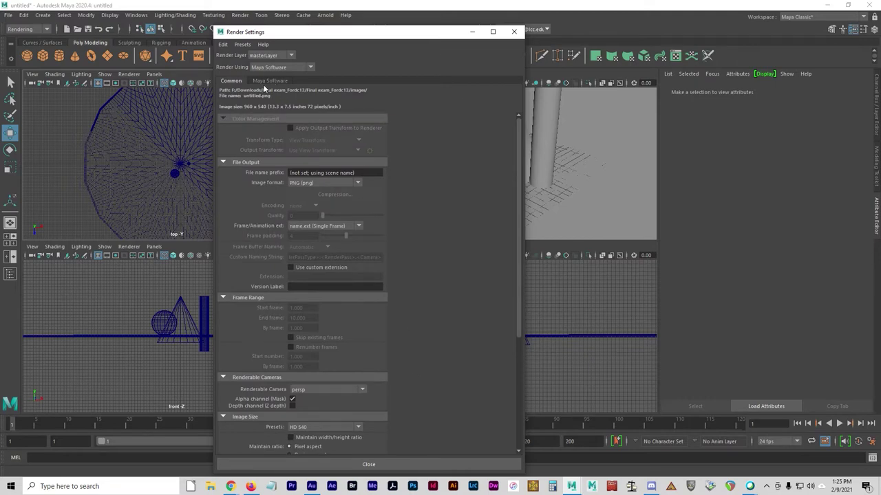
pyautogui.click(272, 81)
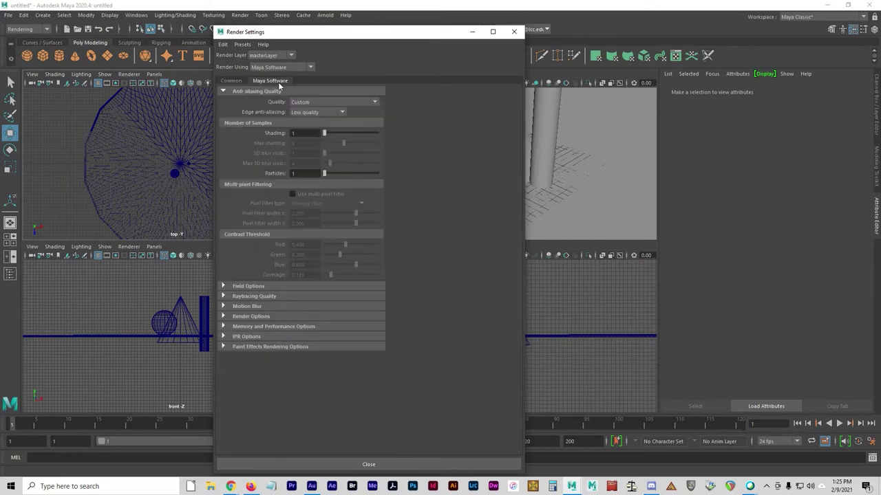
pyautogui.click(236, 82)
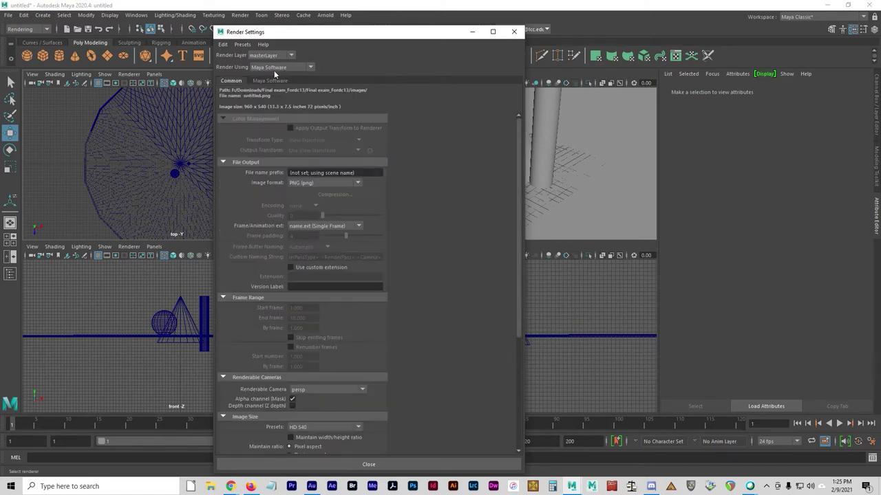
# - Switch Render Using from Maya Software to Arnold Renderer, making the output exr at HD_540
pyautogui.click(267, 69)
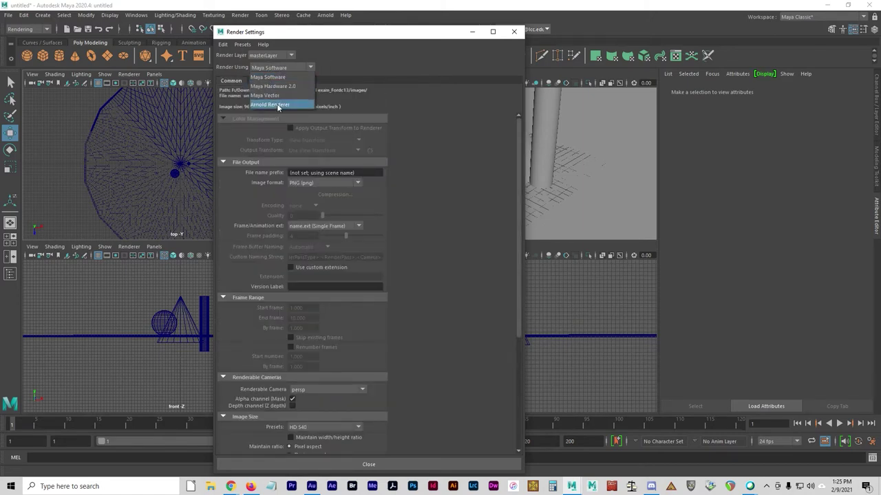
pyautogui.click(278, 105)
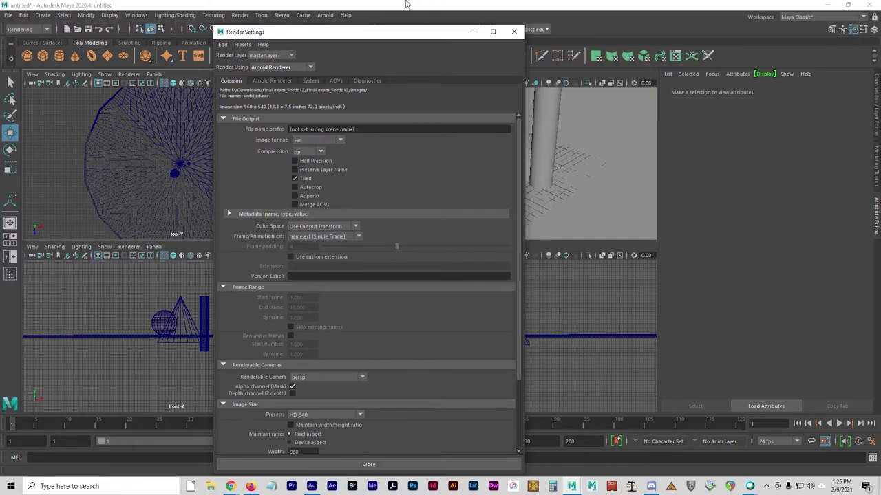
pyautogui.click(262, 68)
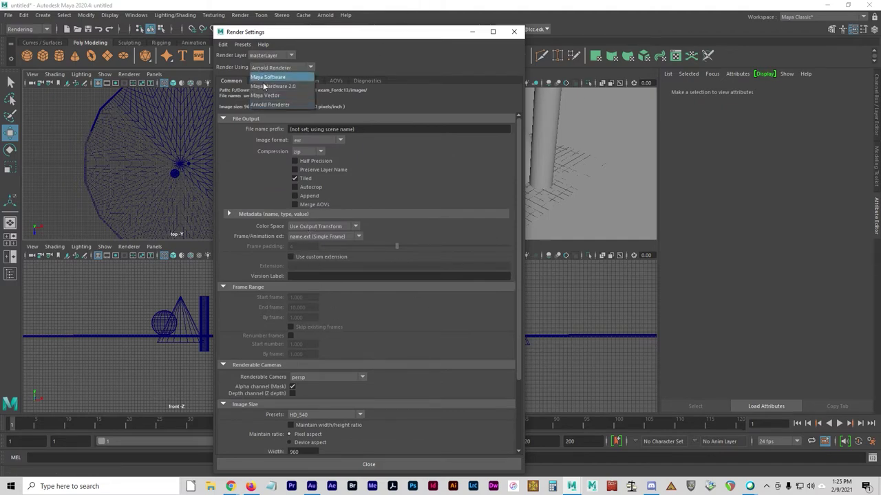
pyautogui.click(320, 68)
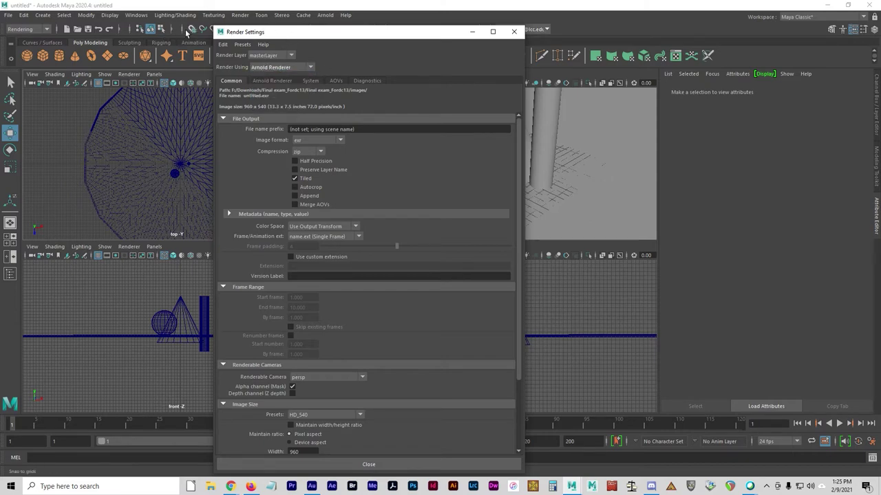
pyautogui.click(136, 15)
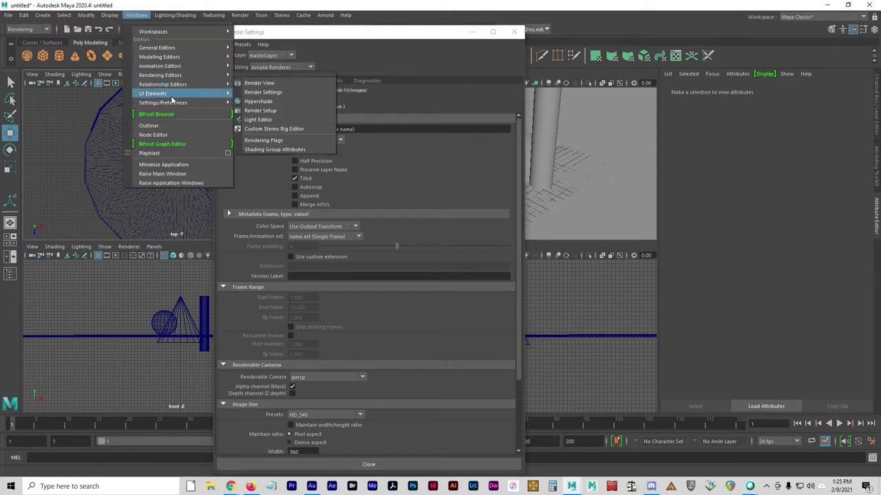
pyautogui.moveTo(173, 104)
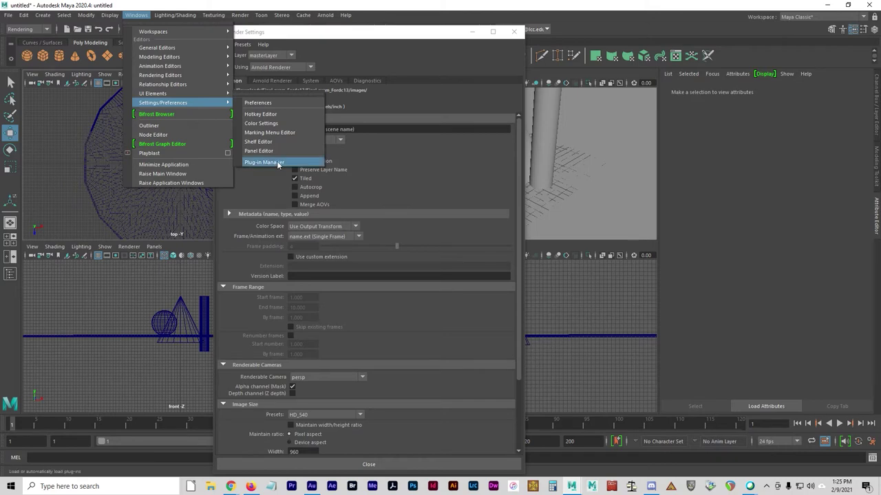
pyautogui.click(264, 162)
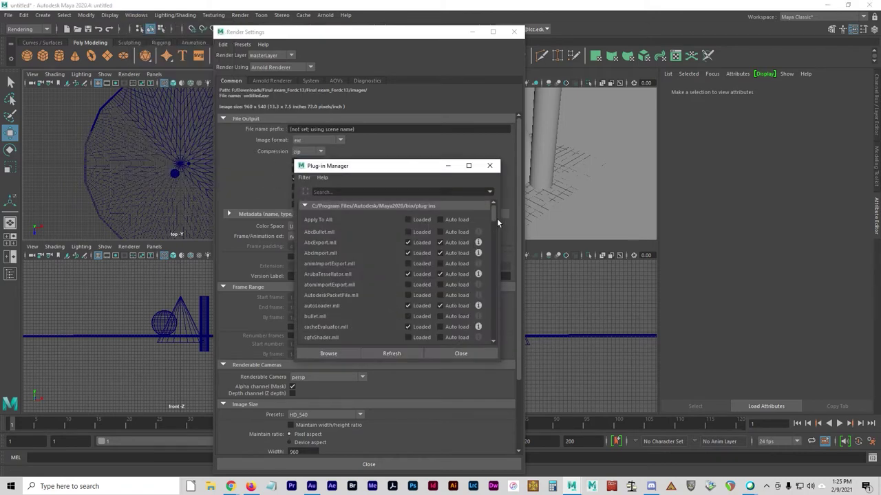
pyautogui.moveTo(494, 219); pyautogui.dragTo(494, 249)
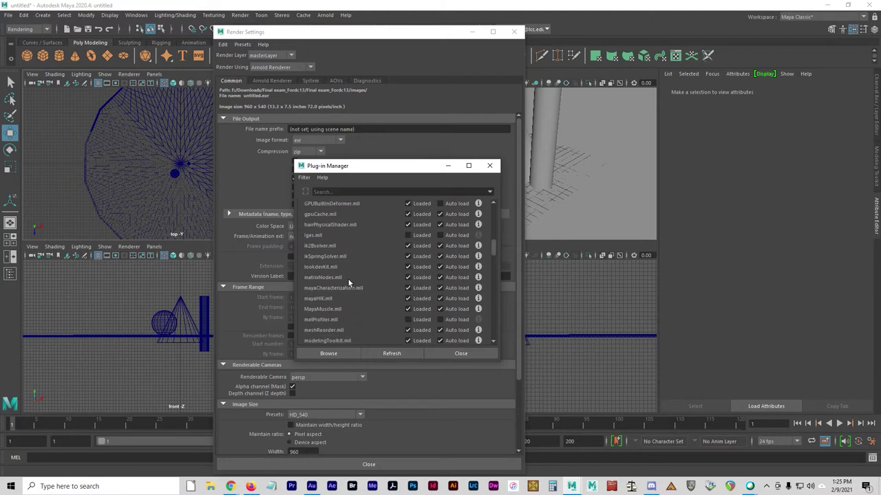
pyautogui.scroll(-3, 331, 320)
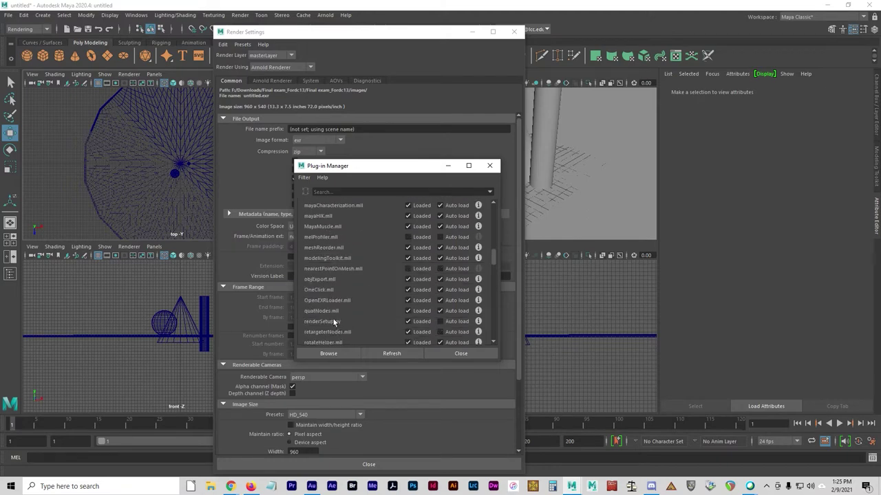
pyautogui.scroll(-10, 371, 313)
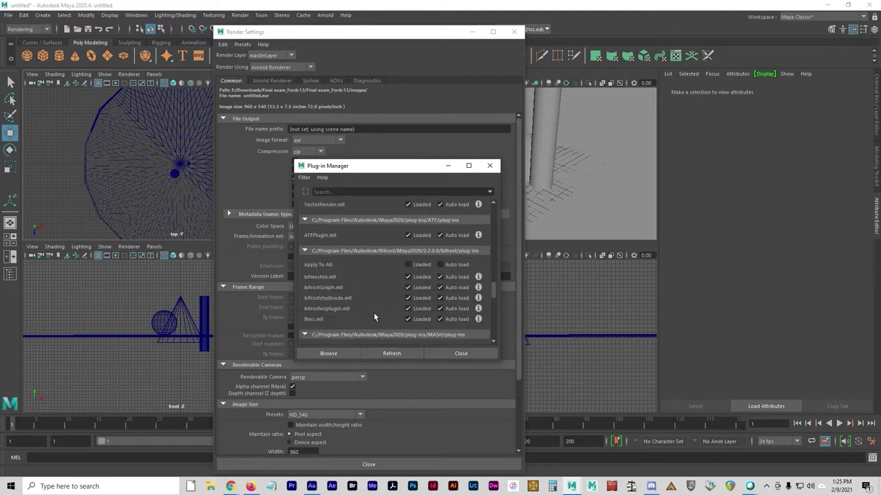
pyautogui.scroll(-5, 373, 313)
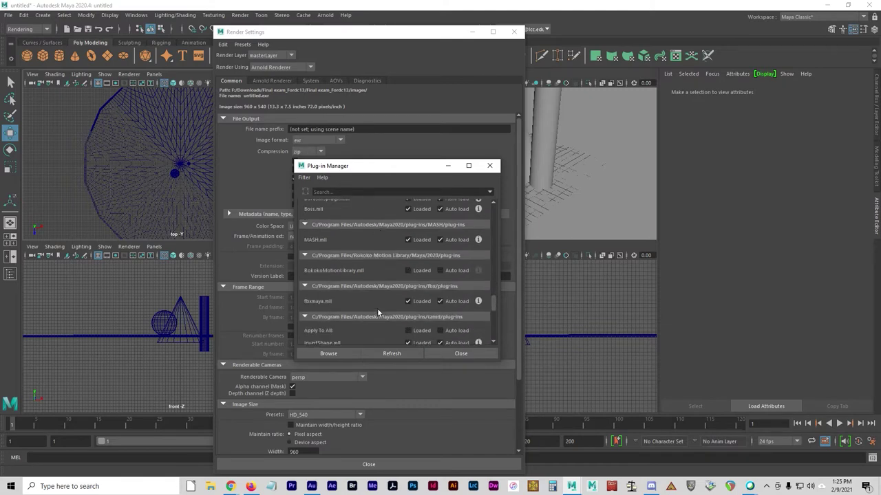
pyautogui.scroll(-2, 377, 313)
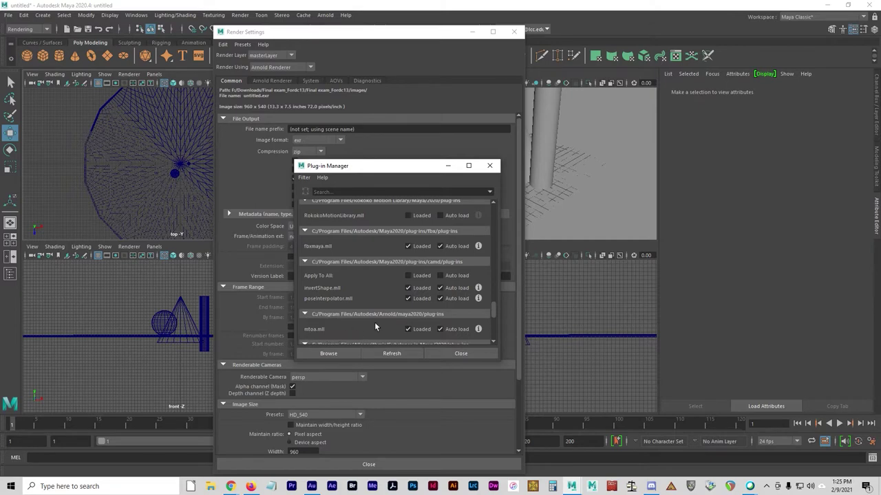
pyautogui.click(414, 335)
pyautogui.click(417, 336)
pyautogui.click(316, 331)
pyautogui.click(450, 354)
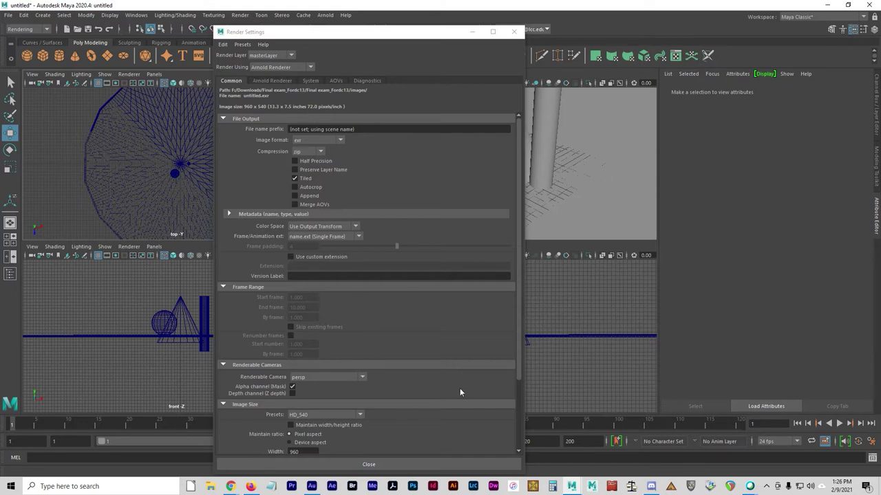
# - In Arnold Sampling, enter 3 for Diffuse, Specular, Transmission, SSS and Volume Indirect, then close the window
pyautogui.click(279, 81)
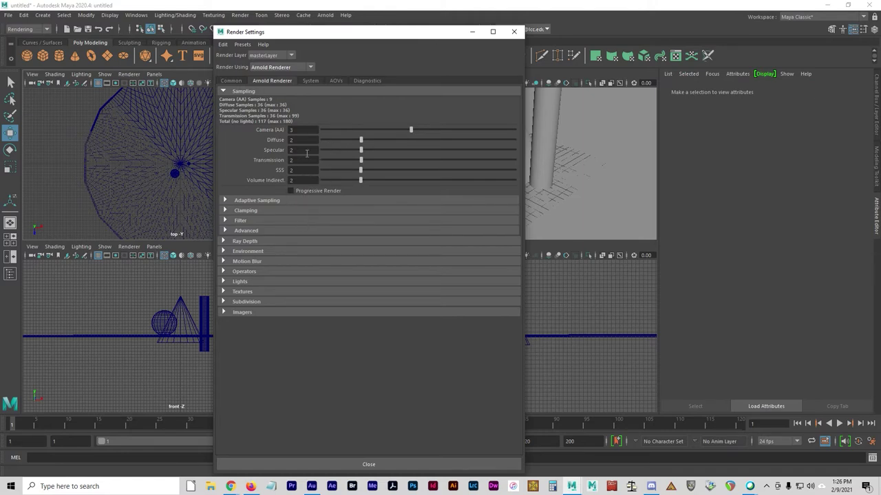
pyautogui.click(300, 130)
pyautogui.click(307, 181)
pyautogui.click(310, 141)
pyautogui.press('Tab')
pyautogui.write('3')
pyautogui.press('Tab')
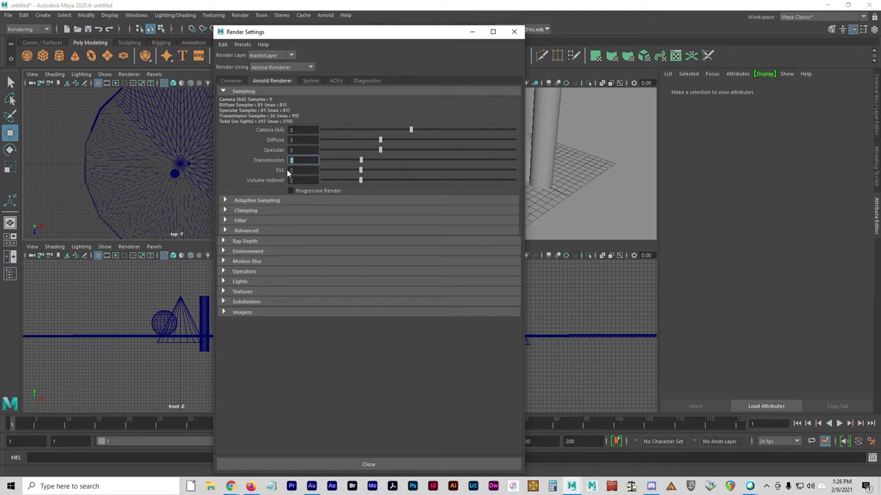
pyautogui.write('3')
pyautogui.press('Tab')
pyautogui.press('Tab')
pyautogui.write('3')
pyautogui.click(311, 161)
pyautogui.click(514, 31)
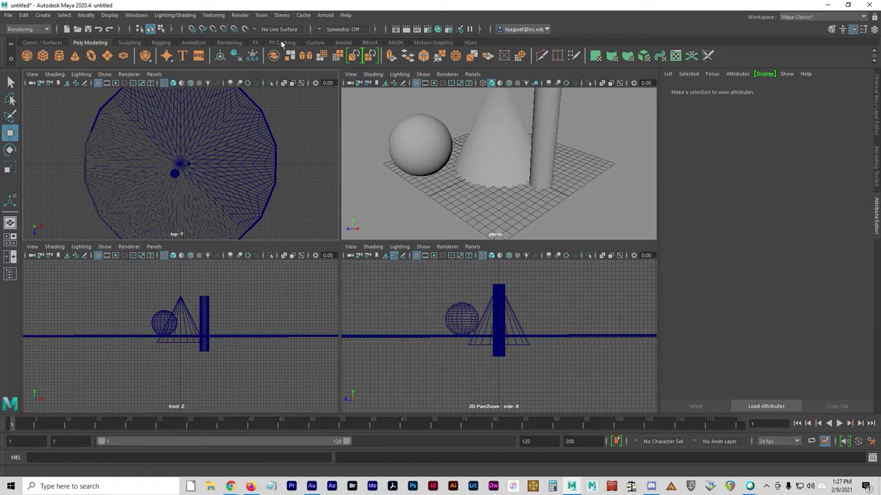
# - Switch to the Rendering shelf and show the Arnold > Lights submenu with Skydome Light
pyautogui.click(230, 43)
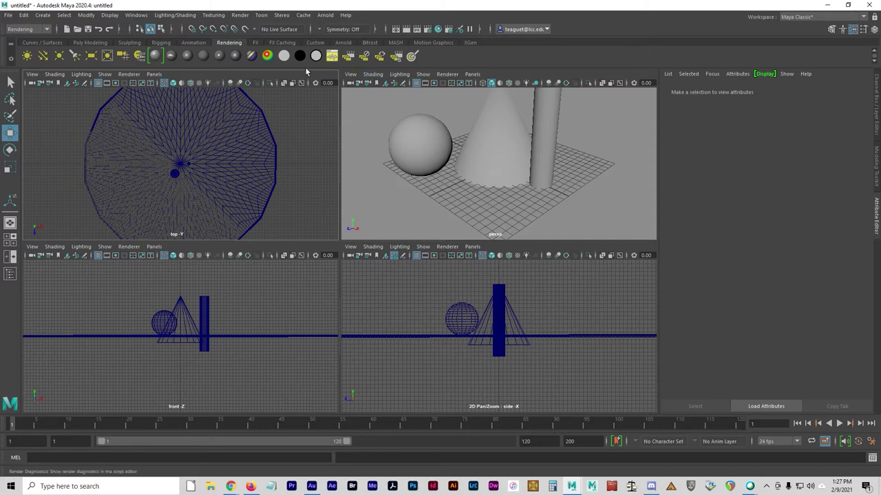
pyautogui.click(327, 16)
pyautogui.moveTo(329, 63)
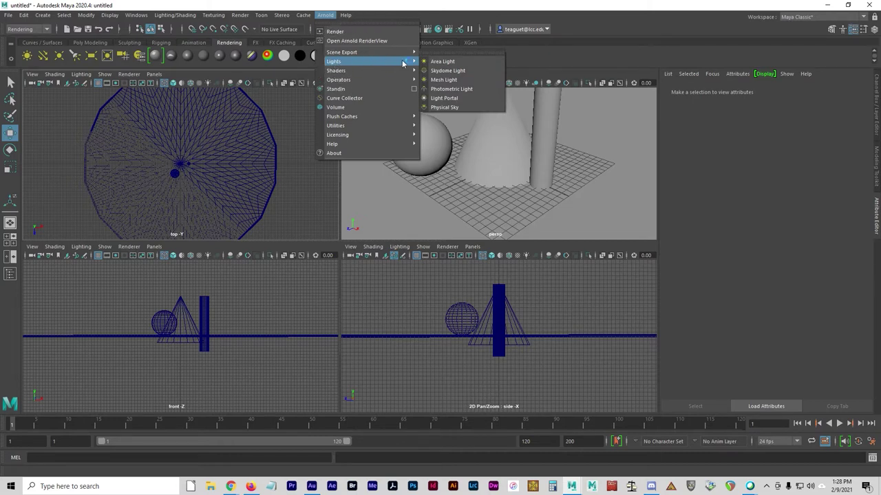
# - Create an Arnold area light, enable Use All Lights, then enlarge it, tilt it down and raise it above the cone
pyautogui.click(444, 62)
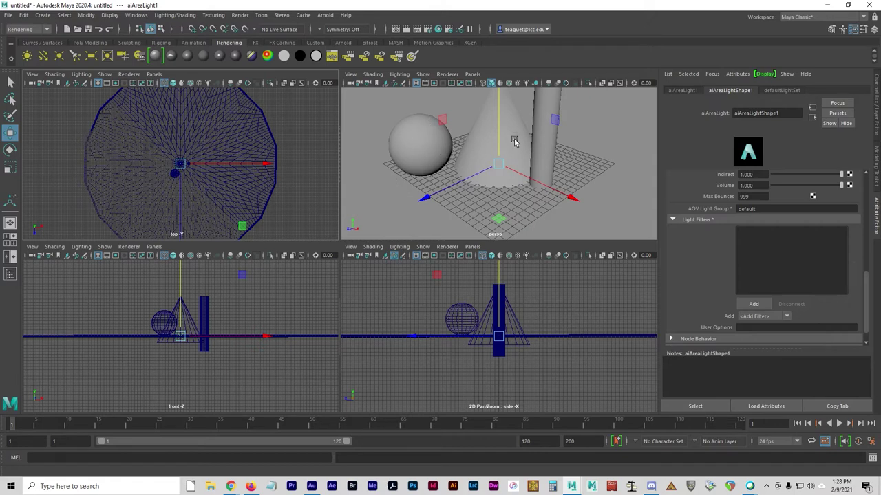
pyautogui.click(532, 85)
pyautogui.moveTo(420, 198); pyautogui.dragTo(410, 229)
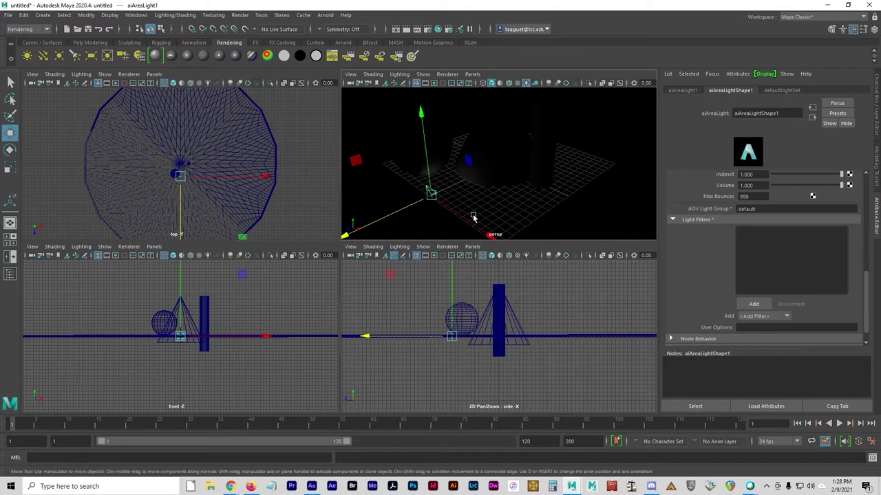
pyautogui.press('r')
pyautogui.moveTo(443, 199); pyautogui.dragTo(516, 184)
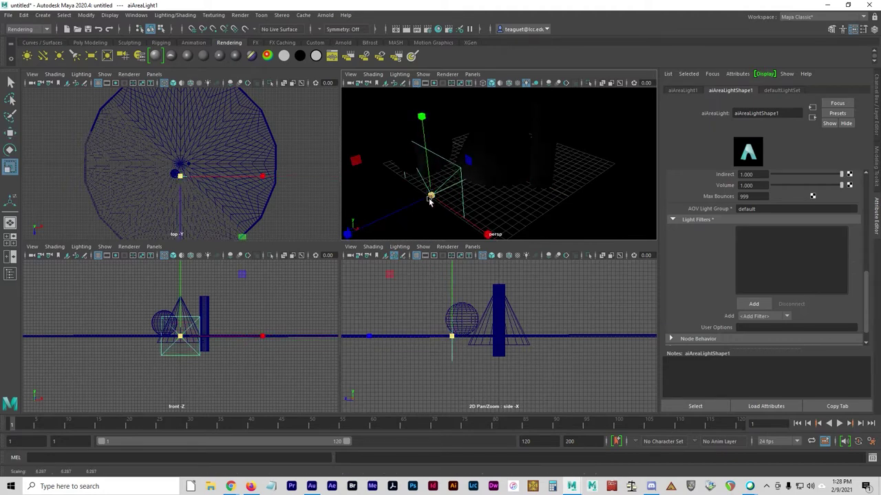
pyautogui.press('e')
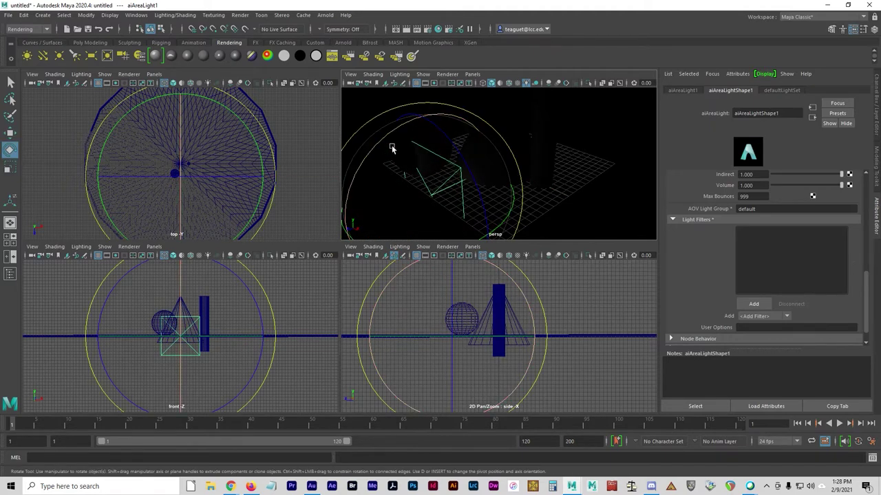
pyautogui.moveTo(393, 147); pyautogui.dragTo(442, 207)
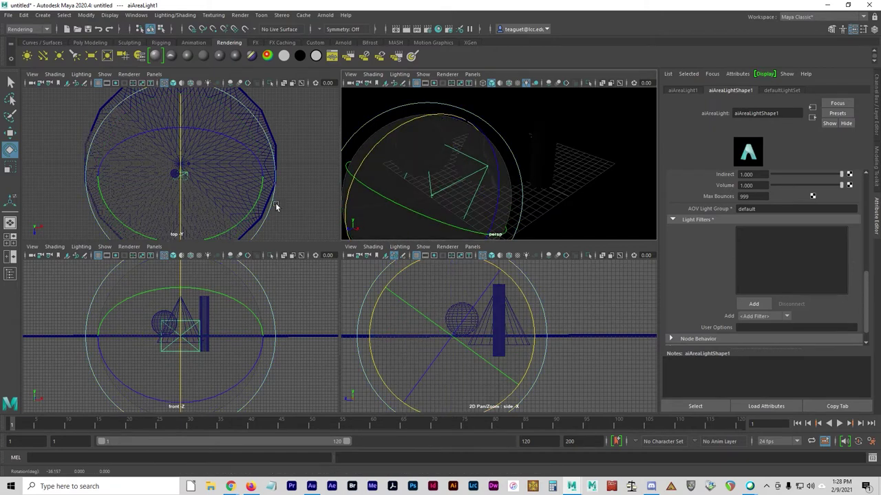
pyautogui.press('w')
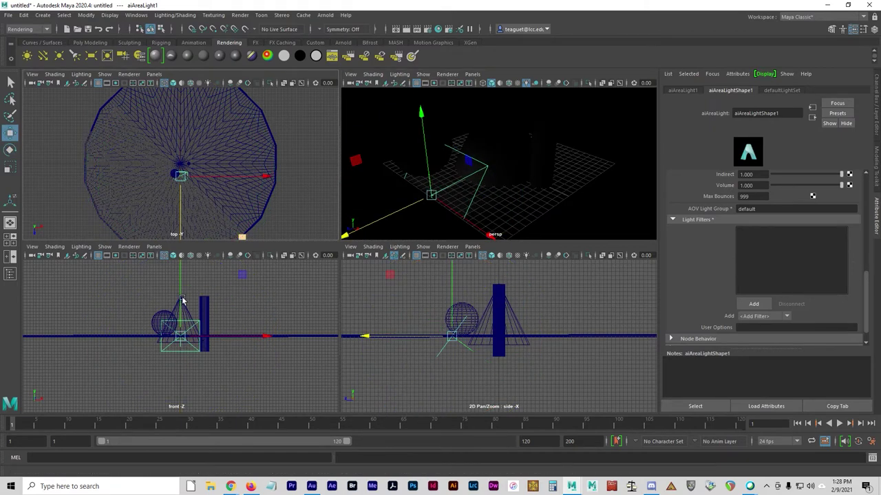
pyautogui.moveTo(180, 297); pyautogui.dragTo(183, 257)
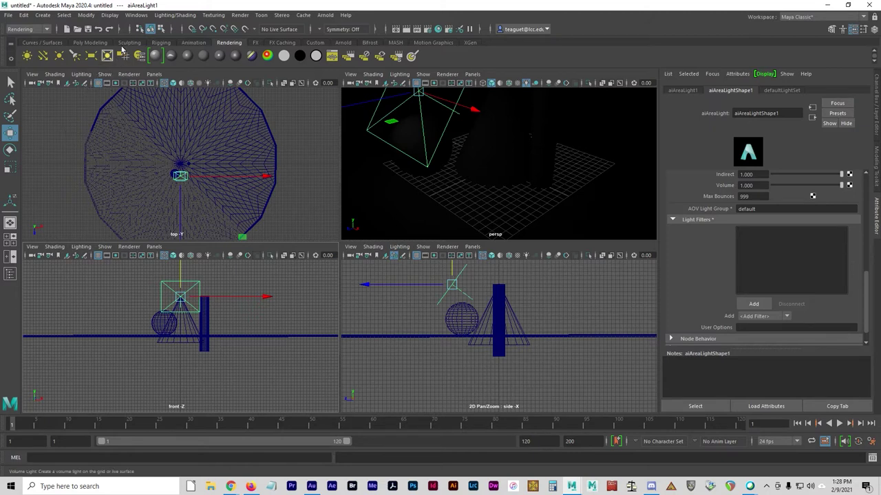
# - Create a new camera, camera1, from Create > Cameras
pyautogui.click(45, 18)
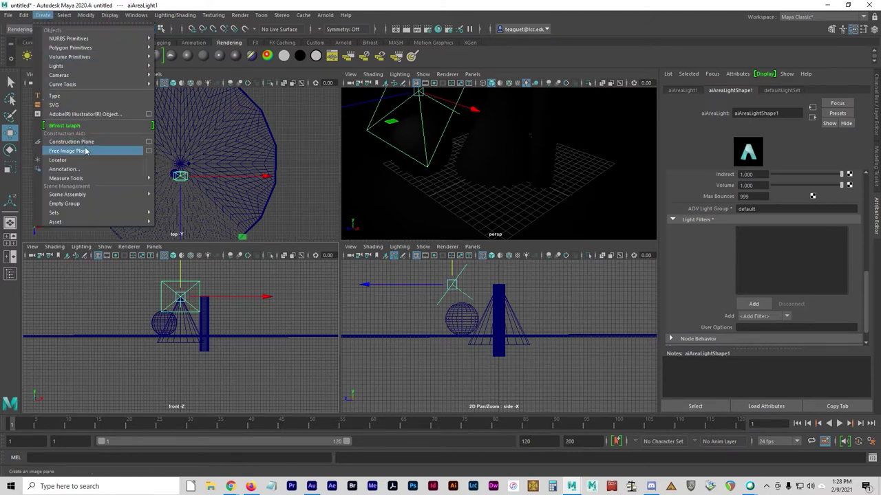
pyautogui.moveTo(90, 75)
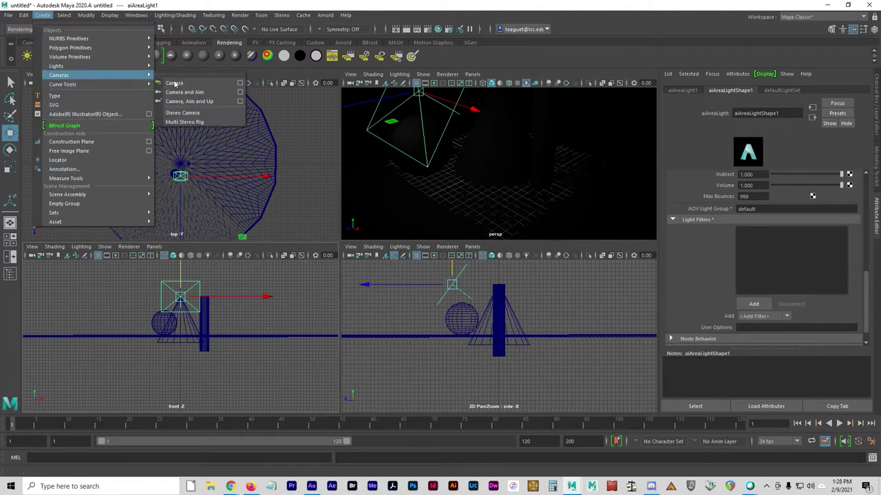
pyautogui.click(191, 85)
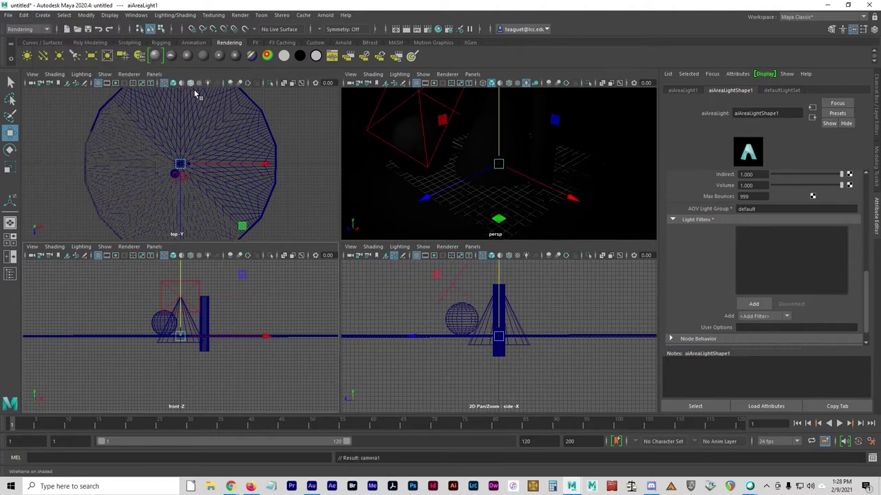
# - Look through camera1 in the top-left view and tumble and dolly it to frame the objects from above
pyautogui.click(155, 73)
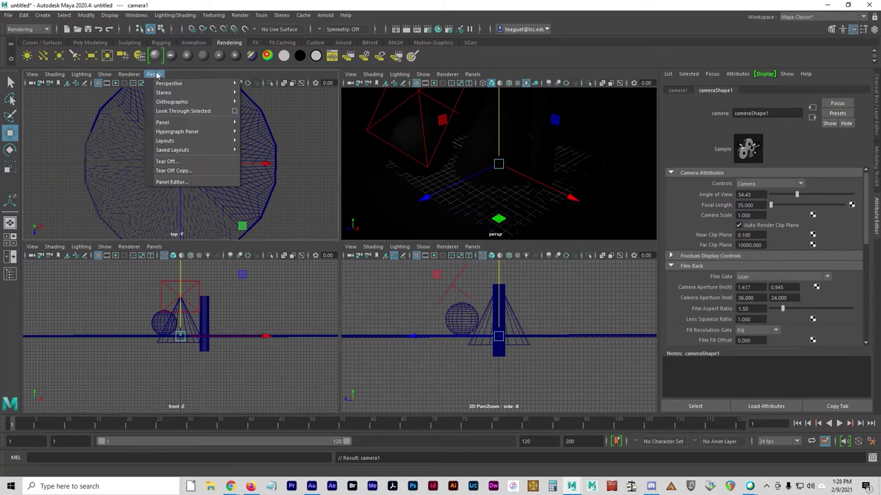
pyautogui.moveTo(177, 83)
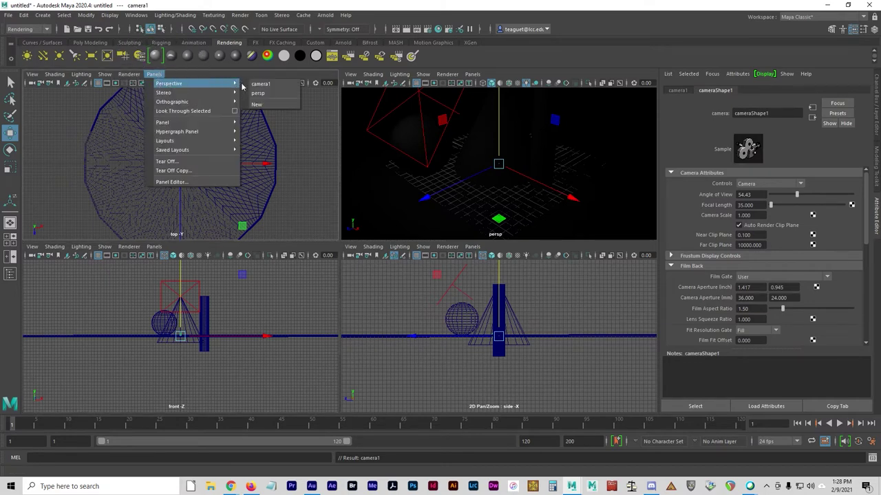
pyautogui.click(258, 84)
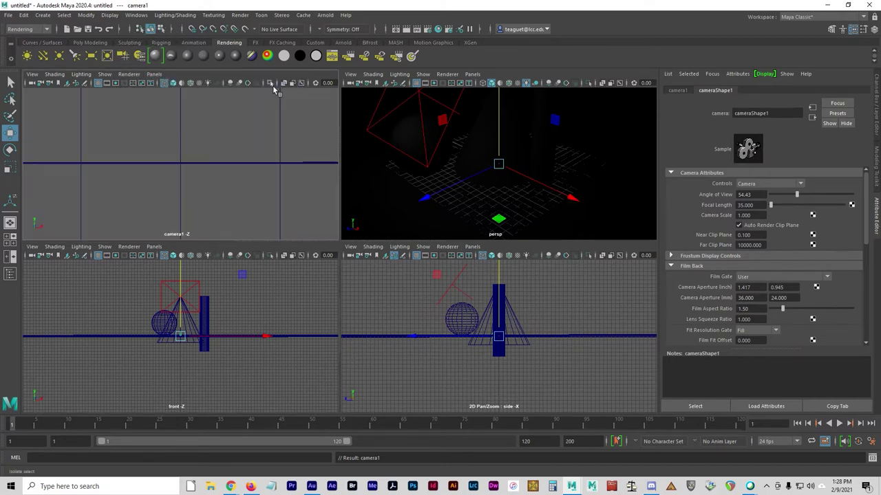
pyautogui.keyDown('alt'); pyautogui.moveTo(196, 180); pyautogui.dragTo(179, 196); pyautogui.keyUp('alt')
pyautogui.keyDown('alt'); pyautogui.moveTo(178, 196); pyautogui.dragTo(255, 230, button='right'); pyautogui.keyUp('alt')
pyautogui.keyDown('alt'); pyautogui.moveTo(253, 206); pyautogui.dragTo(196, 202); pyautogui.keyUp('alt')
pyautogui.moveTo(513, 164)
pyautogui.keyDown('alt'); pyautogui.mouseDown()
pyautogui.moveTo(596, 196)
pyautogui.moveTo(515, 165)
pyautogui.mouseUp(); pyautogui.keyUp('alt')
pyautogui.click(472, 142)
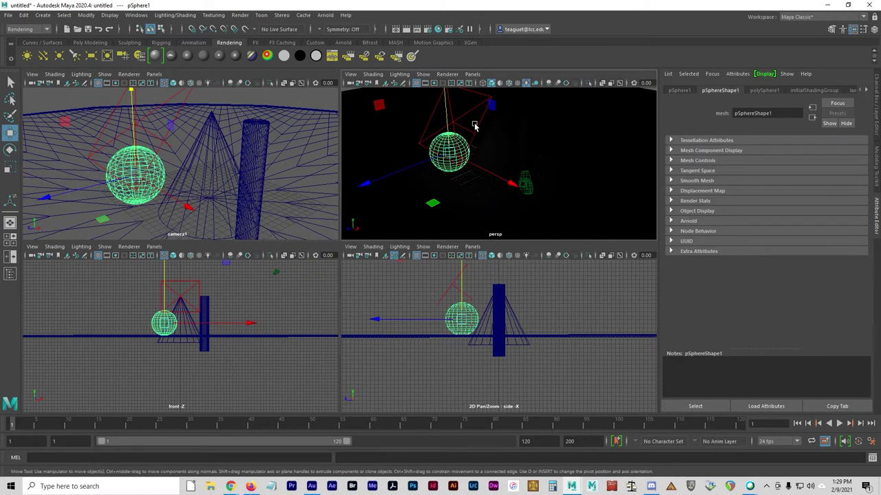
# - Select the area light and drag it slightly higher and further back from the objects
pyautogui.click(474, 126)
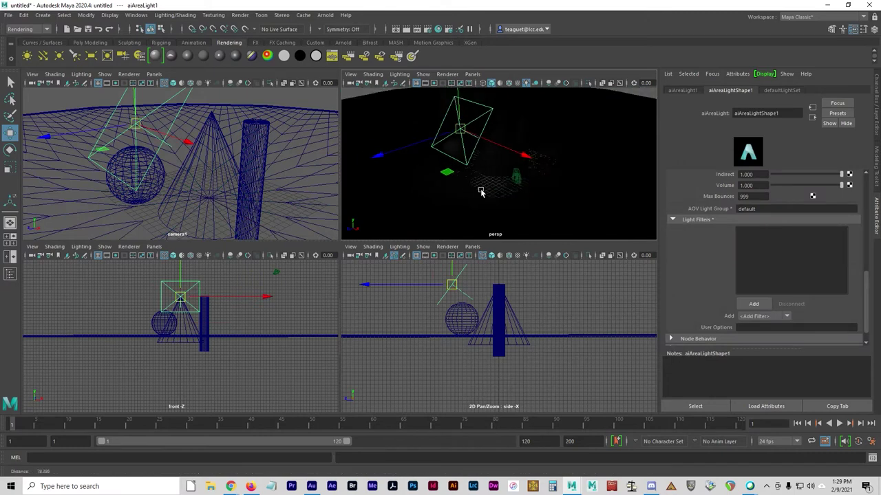
pyautogui.keyDown('alt'); pyautogui.moveTo(480, 192); pyautogui.dragTo(509, 191); pyautogui.keyUp('alt')
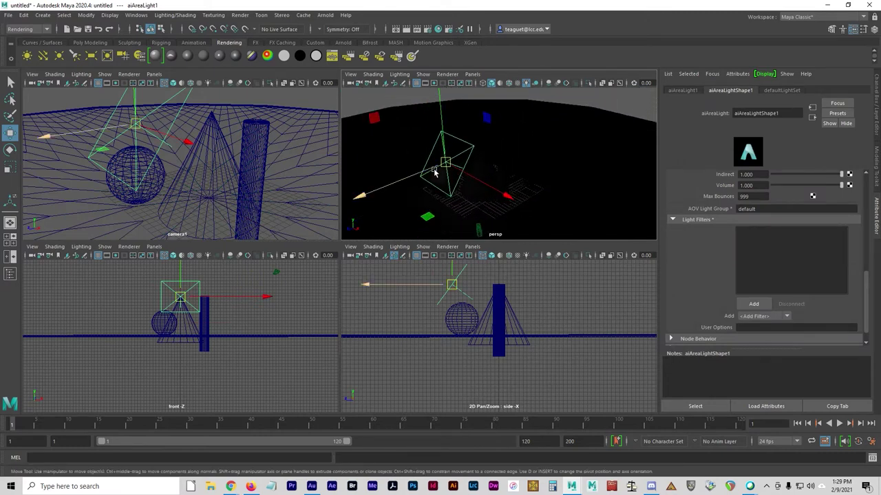
pyautogui.moveTo(434, 172); pyautogui.dragTo(423, 156)
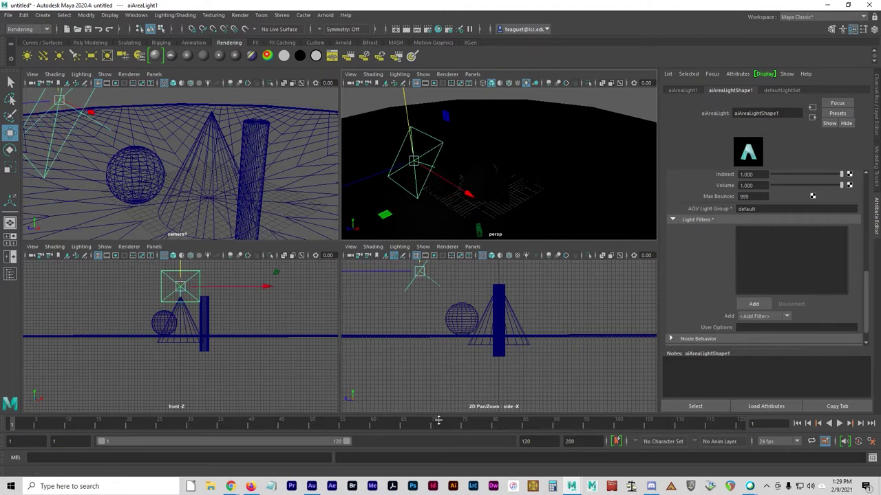
pyautogui.click(230, 486)
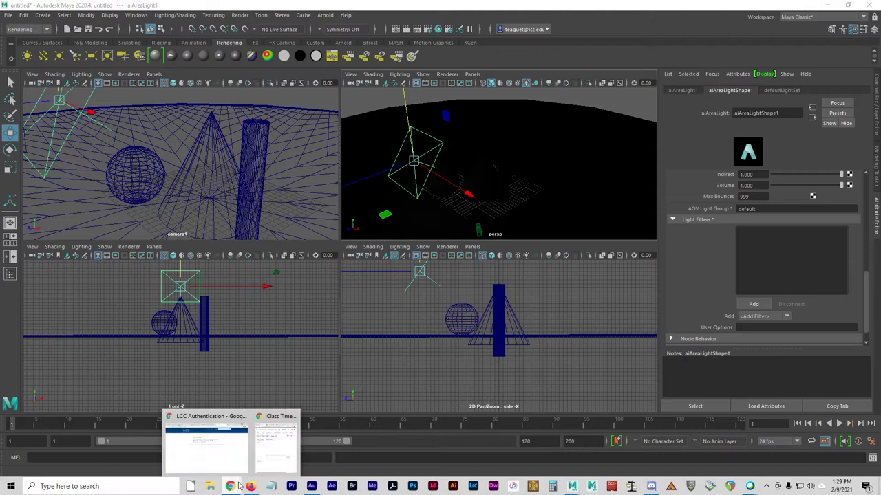
# - Browse Google Images for 'photo shoot lighting' in a new Chrome tab, then return to Maya
pyautogui.click(214, 454)
pyautogui.hotkey('ctrl', 't')
pyautogui.click(321, 37)
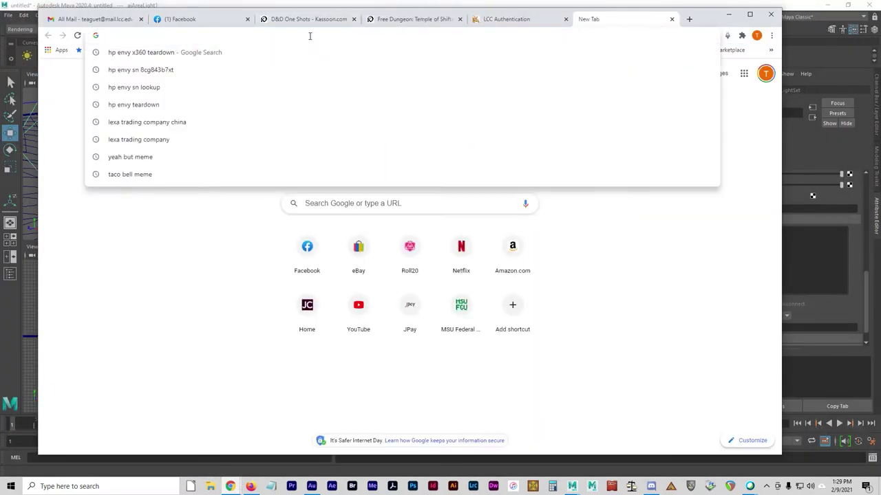
pyautogui.write('photo shoot ')
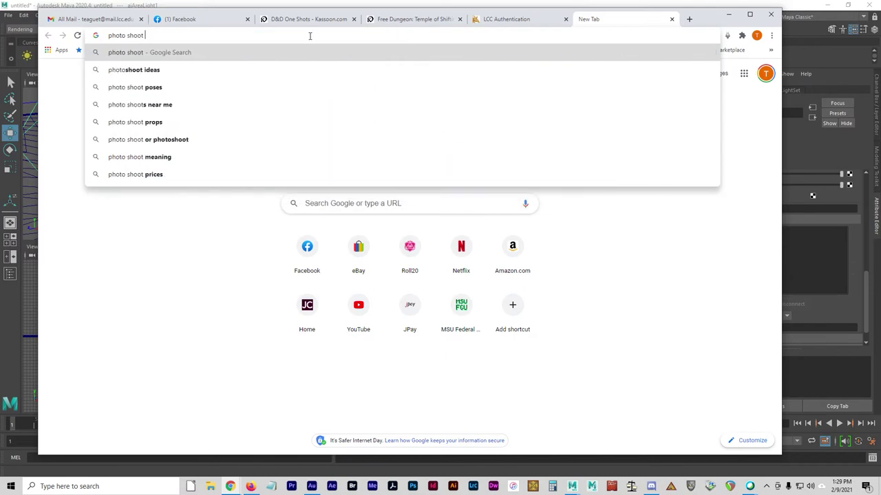
pyautogui.write('lighting')
pyautogui.press('Return')
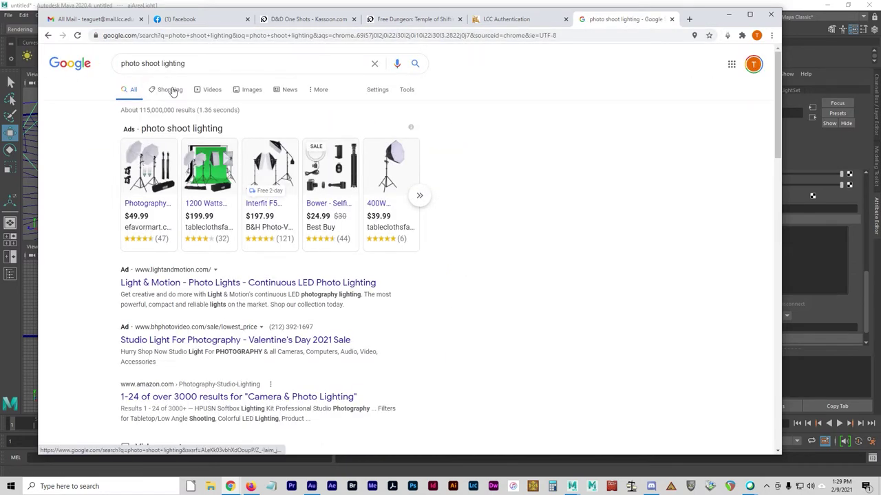
pyautogui.click(248, 90)
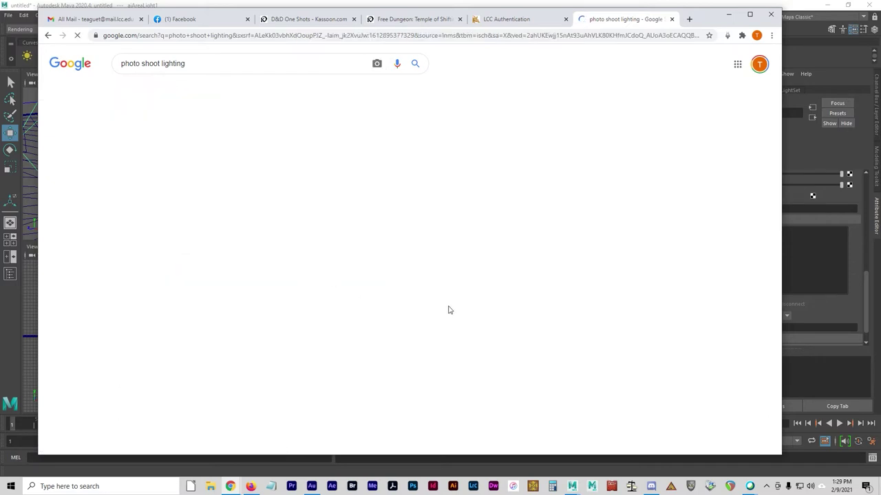
pyautogui.scroll(-3, 174, 277)
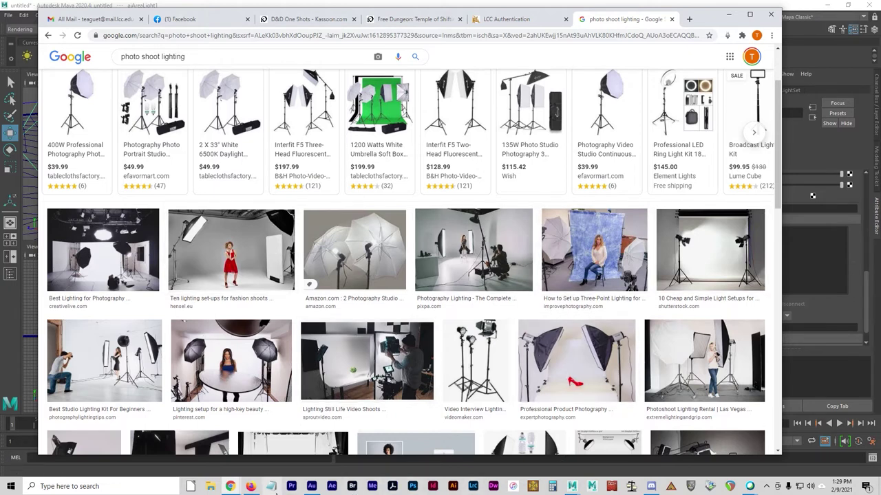
pyautogui.moveTo(251, 486)
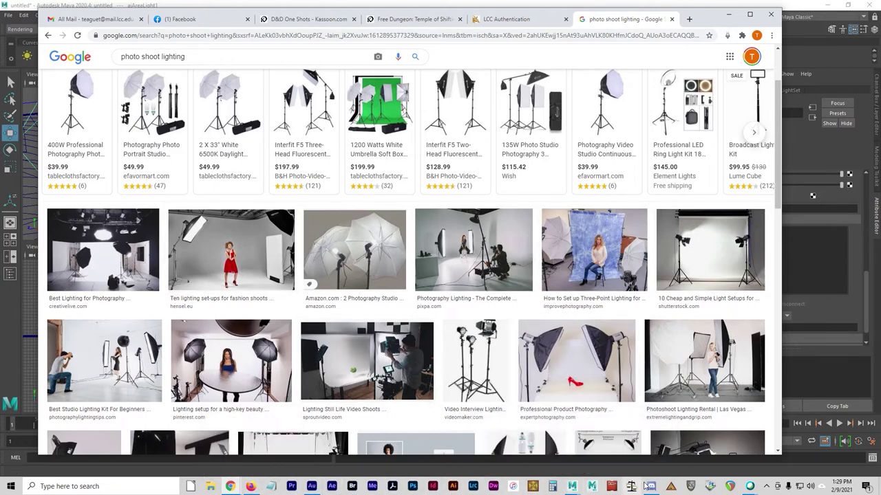
pyautogui.click(804, 4)
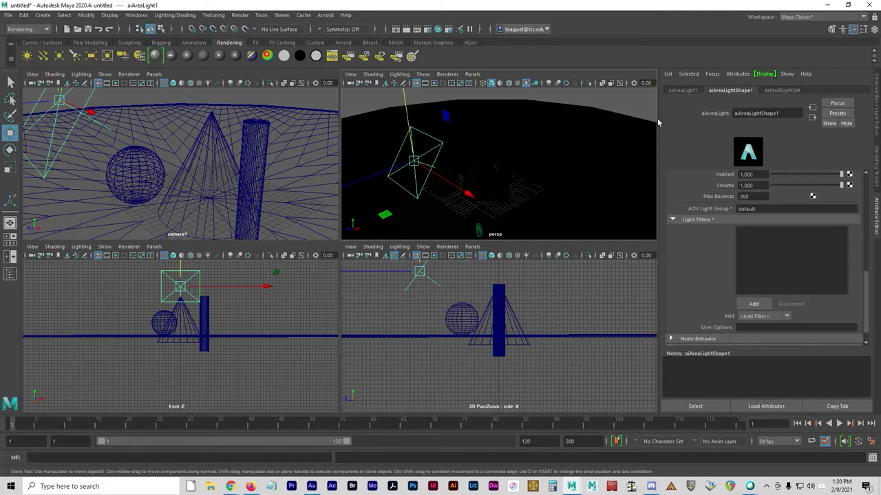
# - Turn off Normalize in aiAreaLightShape1's attributes so the objects appear lit
pyautogui.click(699, 91)
pyautogui.click(732, 92)
pyautogui.click(787, 91)
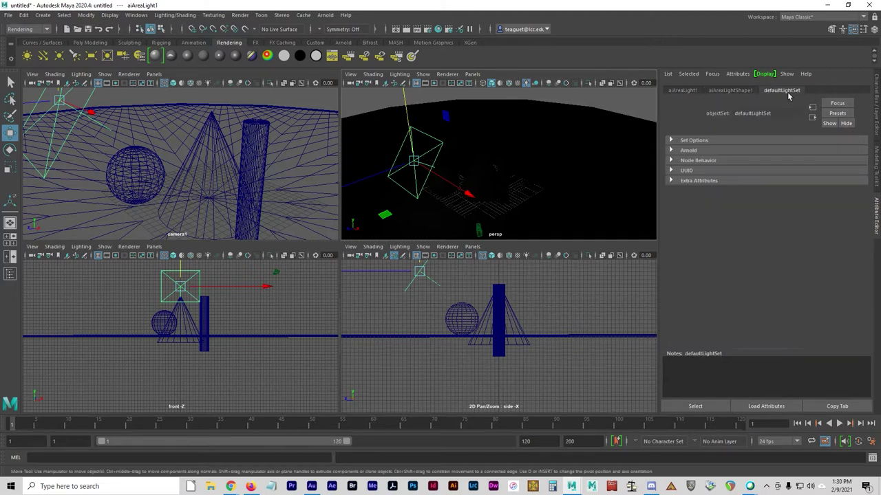
pyautogui.click(745, 94)
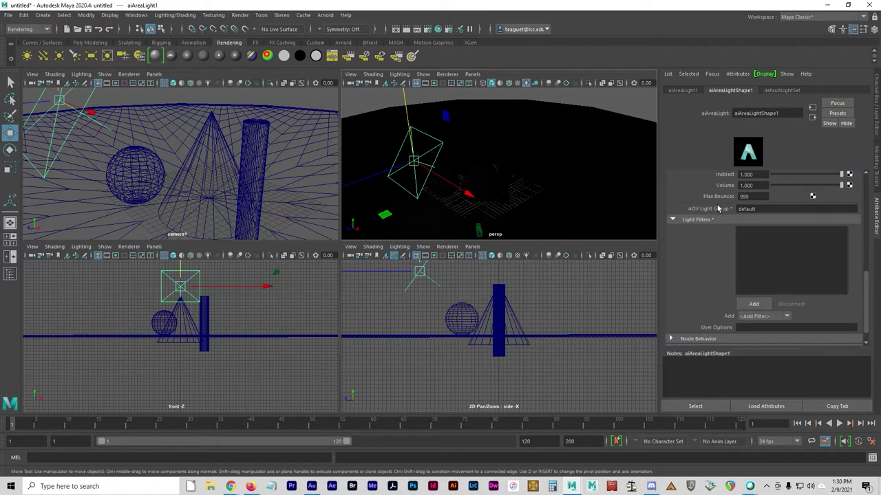
pyautogui.hotkey('ctrl', 'a')
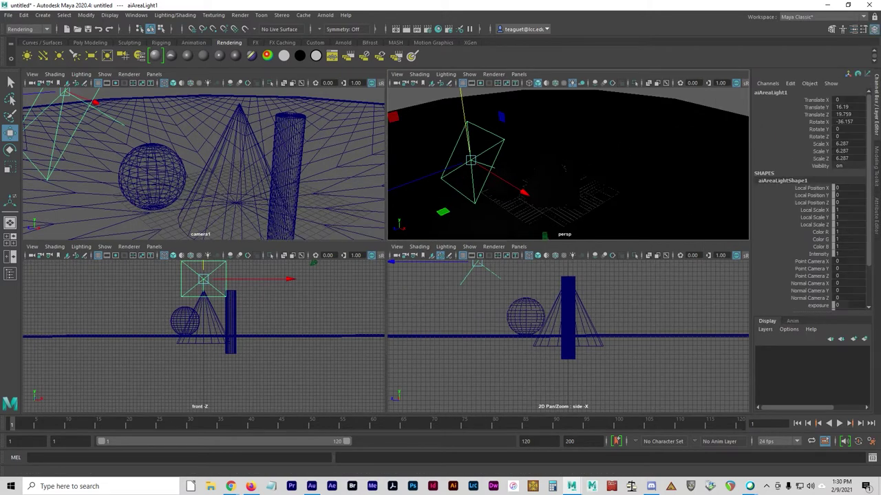
pyautogui.hotkey('ctrl', 'a')
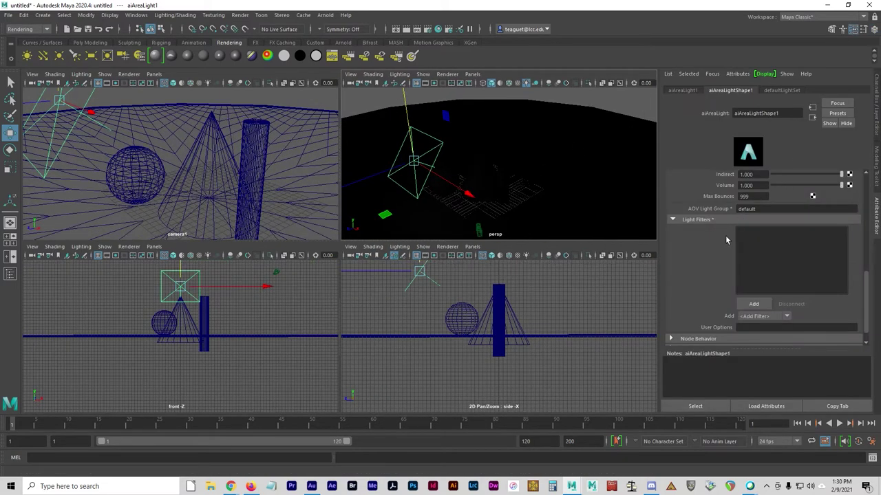
pyautogui.scroll(5, 701, 262)
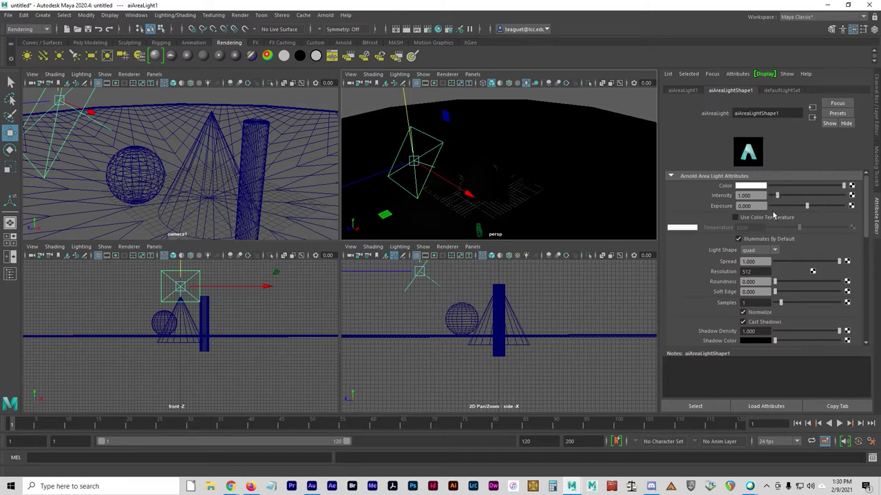
pyautogui.scroll(-1, 735, 294)
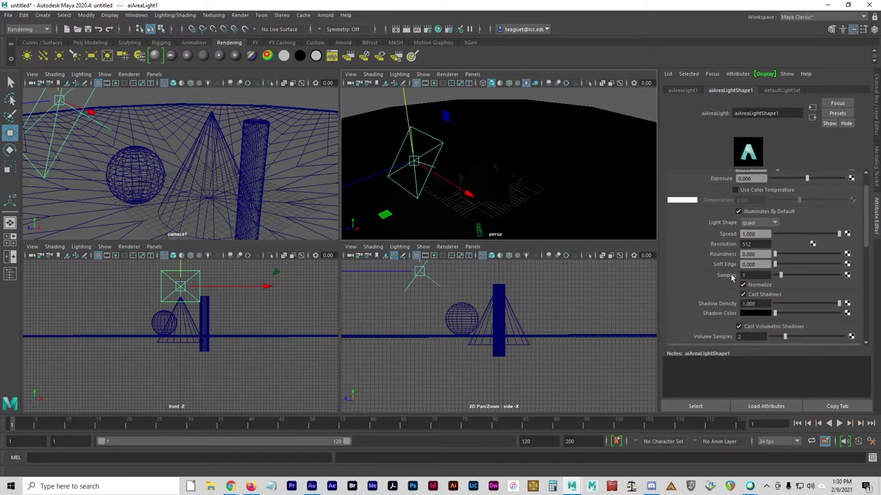
pyautogui.scroll(-3, 719, 273)
pyautogui.scroll(2, 716, 272)
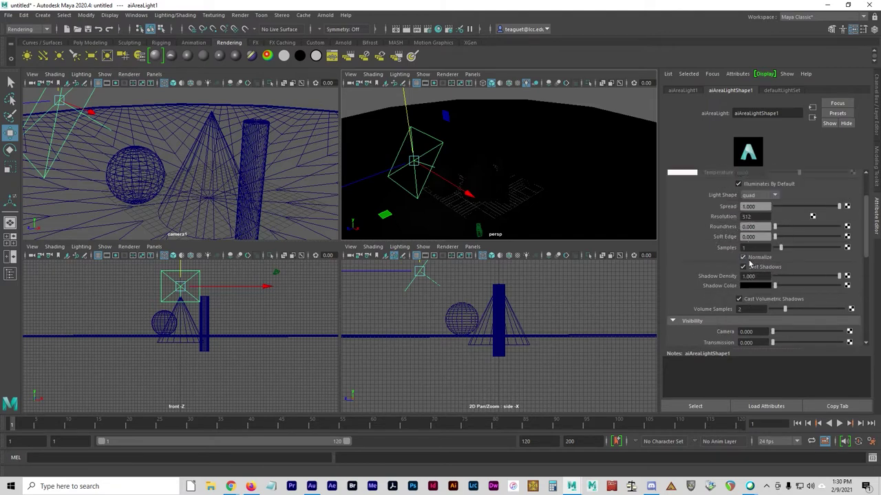
pyautogui.click(749, 259)
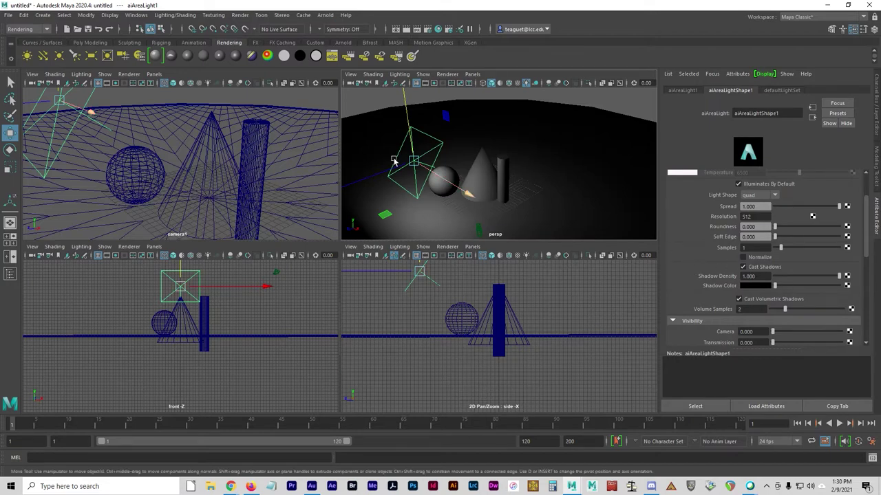
# - Try scaling the area light up with the Scale Tool, then undo the change
pyautogui.click(423, 168)
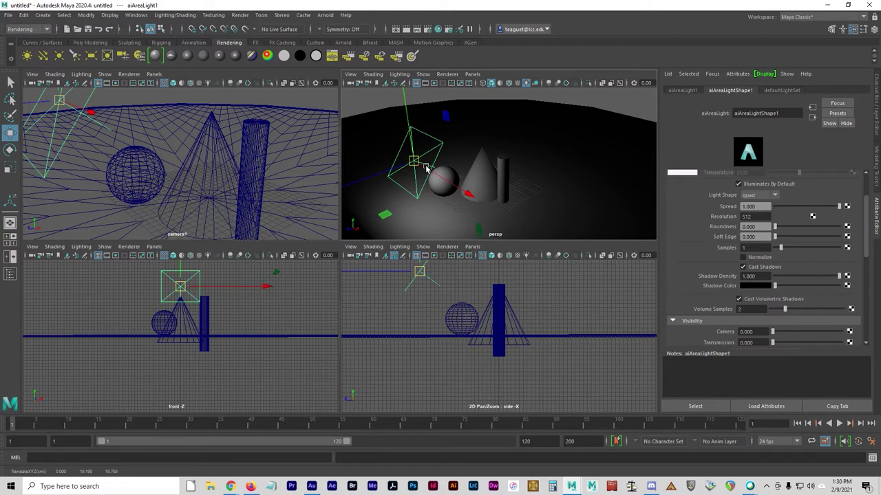
pyautogui.press('r')
pyautogui.moveTo(423, 168); pyautogui.dragTo(454, 176)
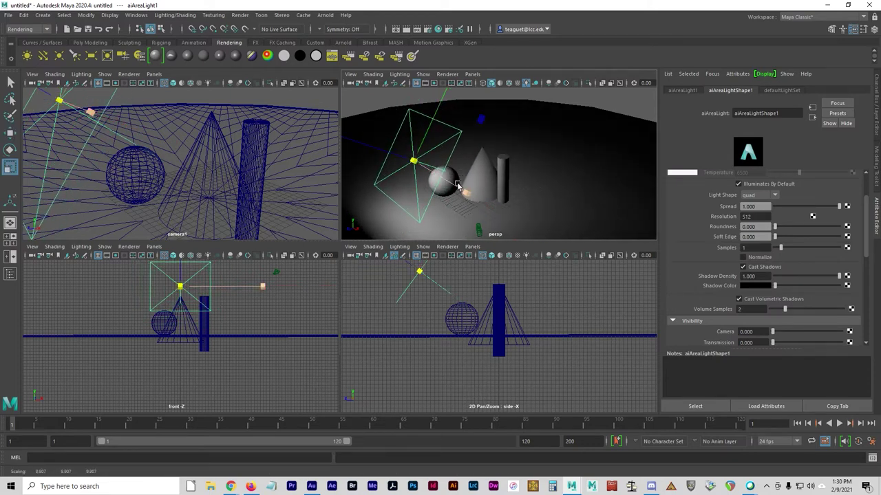
pyautogui.hotkey('ctrl', 'z')
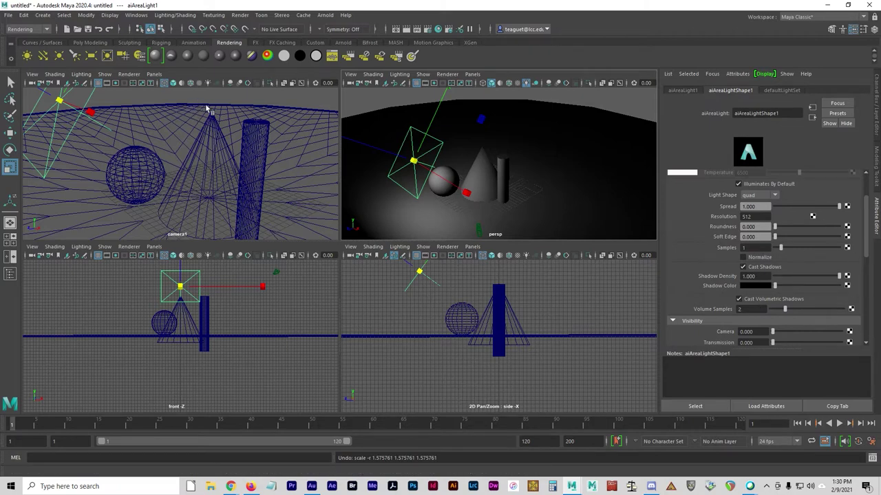
# - Open Arnold RenderView and start an interactive IPR render of the scene
pyautogui.click(325, 14)
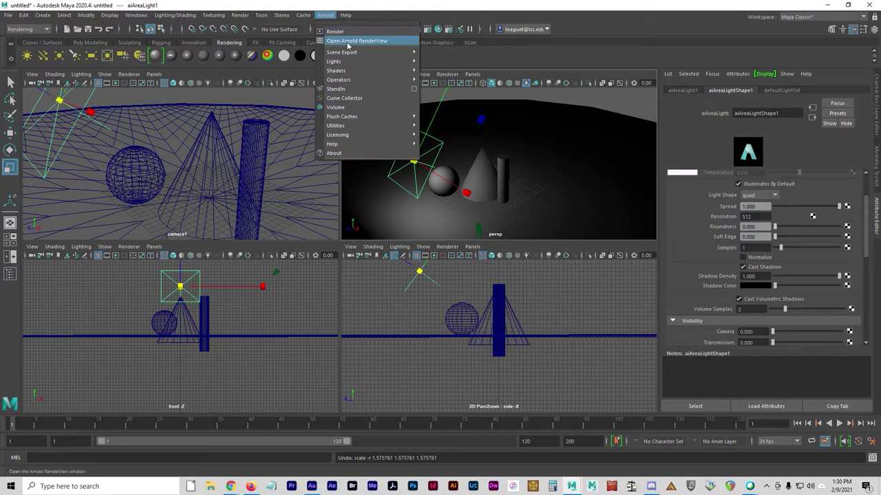
pyautogui.click(348, 45)
pyautogui.moveTo(265, 121); pyautogui.dragTo(281, 125)
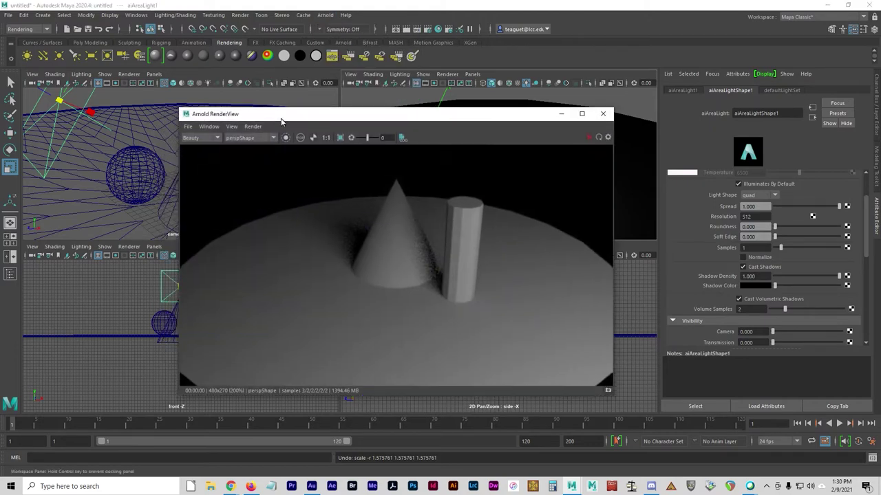
pyautogui.click(588, 137)
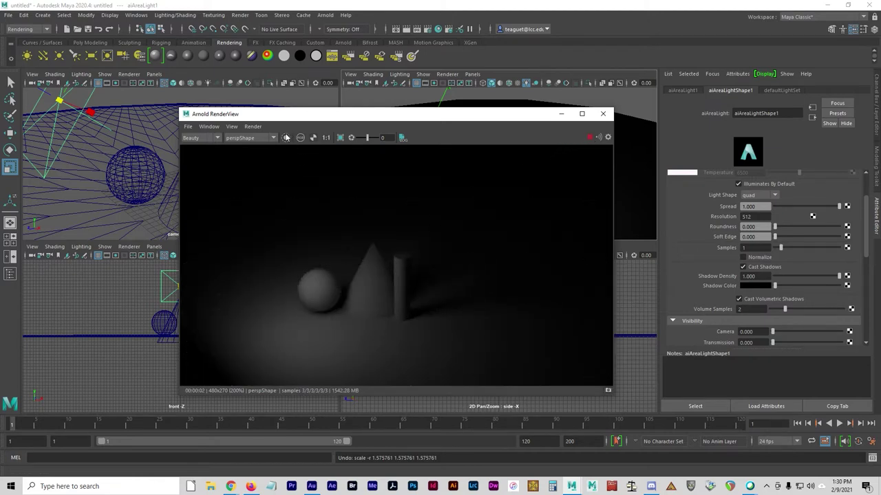
# - Browse the RenderView's Render menu, move camera1 closer to the sphere, and select the cone and sphere from the render
pyautogui.click(253, 128)
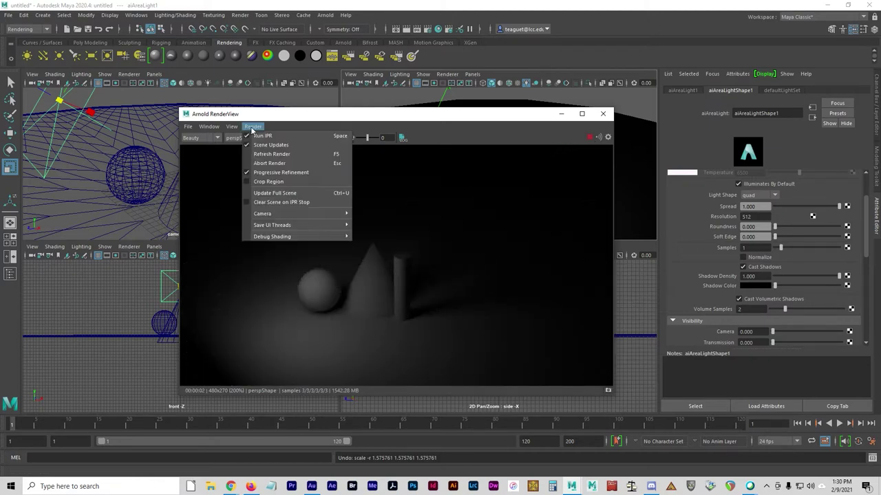
pyautogui.moveTo(229, 128)
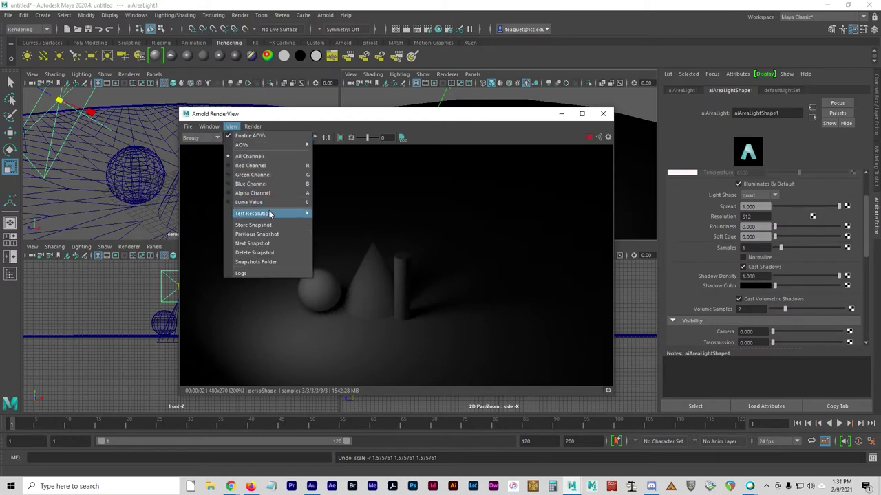
pyautogui.moveTo(282, 214)
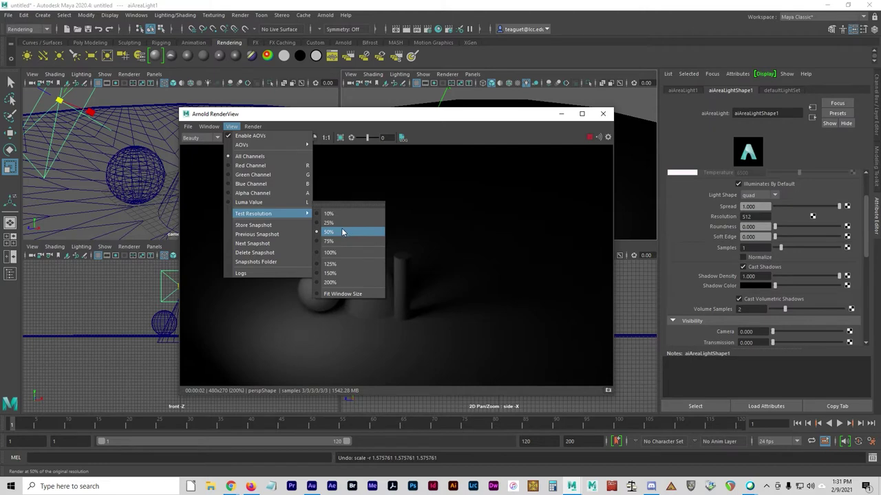
pyautogui.click(315, 125)
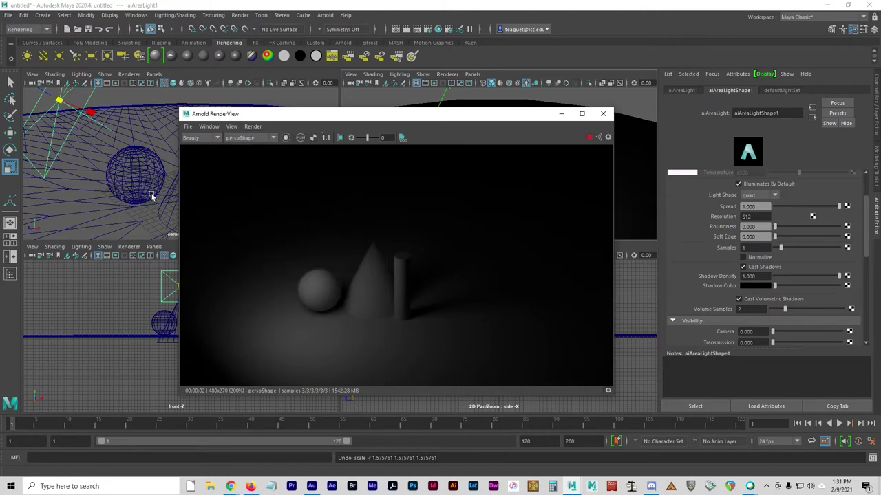
pyautogui.keyDown('alt'); pyautogui.moveTo(151, 198); pyautogui.dragTo(133, 224); pyautogui.keyUp('alt')
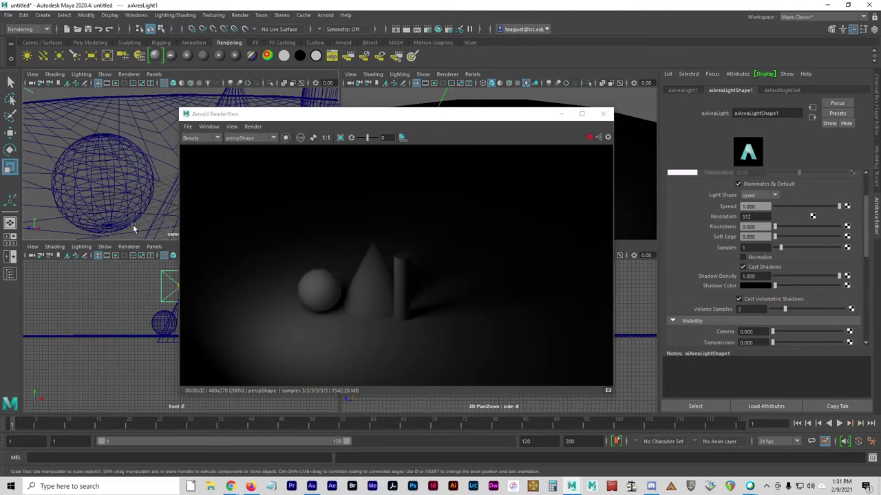
pyautogui.keyDown('alt'); pyautogui.moveTo(132, 224); pyautogui.dragTo(150, 202, button='right'); pyautogui.keyUp('alt')
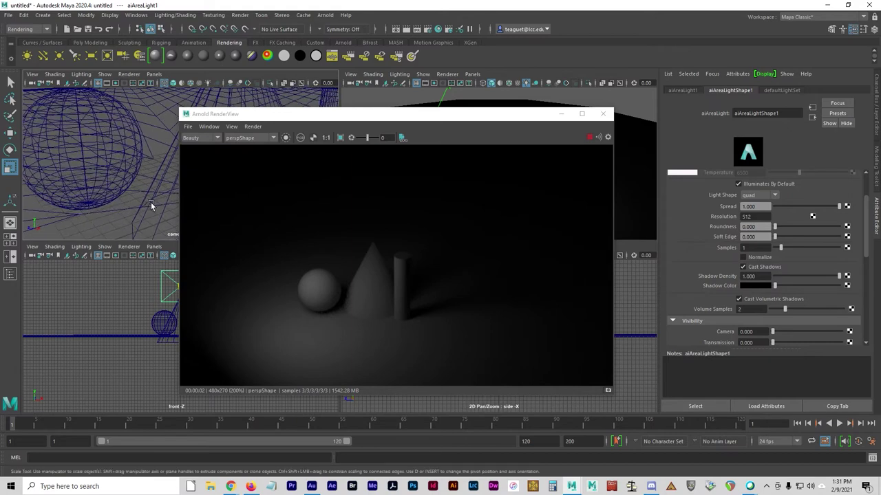
pyautogui.click(382, 287)
pyautogui.click(322, 292)
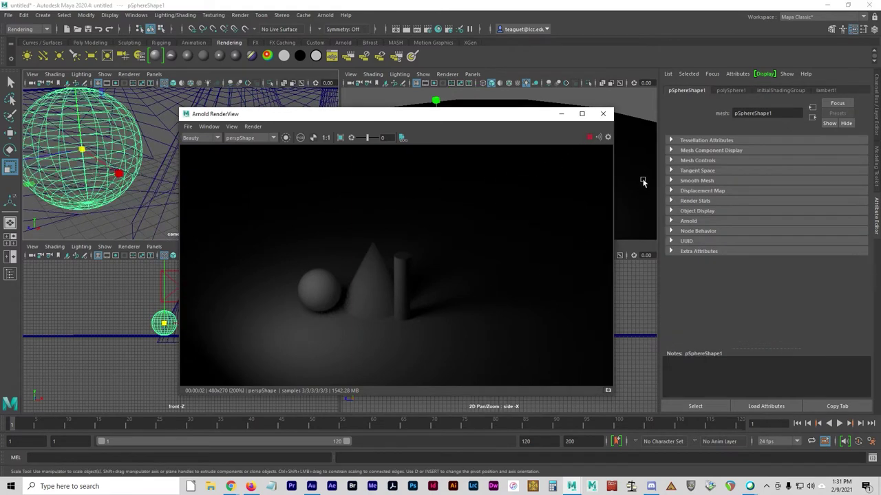
# - Restart the Arnold IPR render through cameraShape1 instead of persp
pyautogui.click(589, 140)
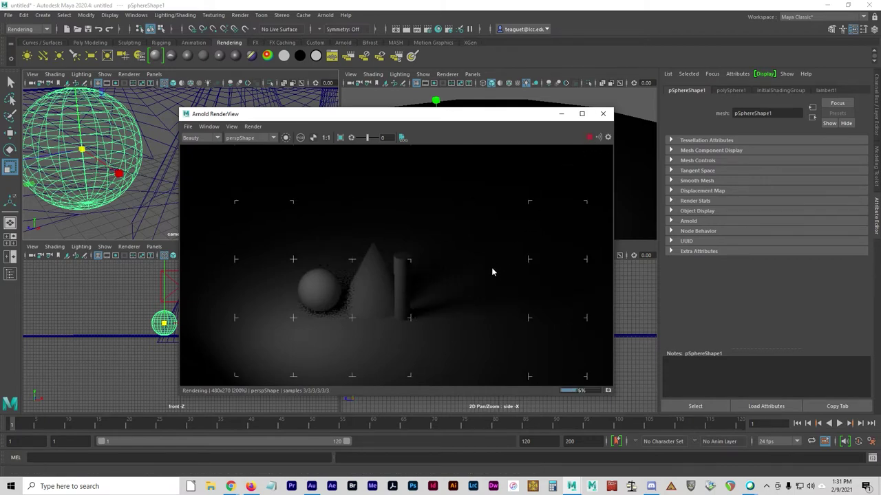
pyautogui.click(248, 138)
pyautogui.click(252, 149)
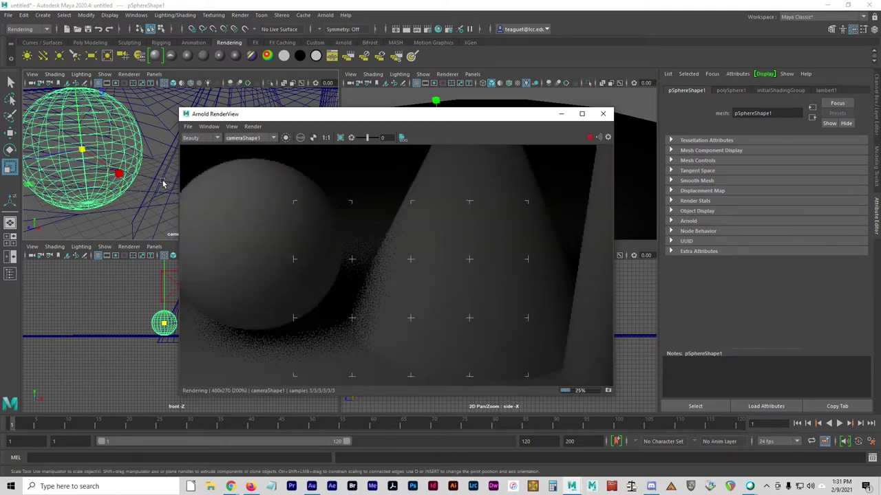
# - Reframe camera1 closer on the sphere, cone and cylinder, then select the area light
pyautogui.click(137, 193)
pyautogui.scroll(-1, 137, 194)
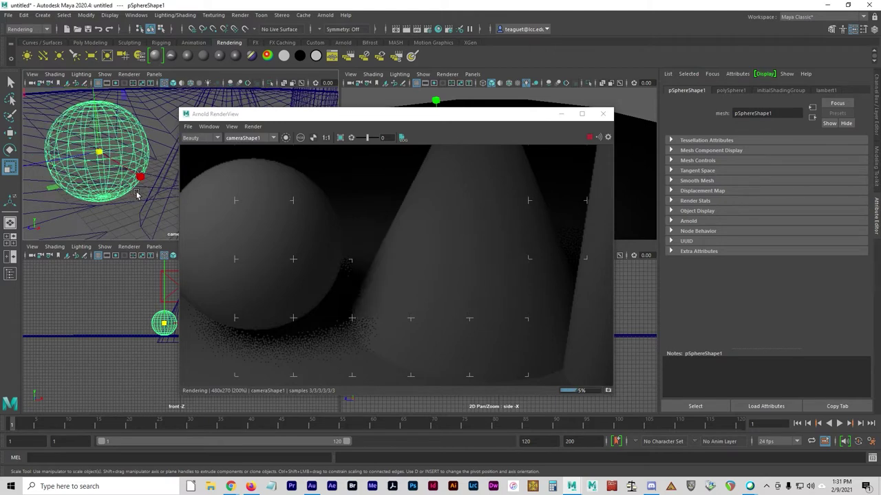
pyautogui.scroll(-1, 110, 212)
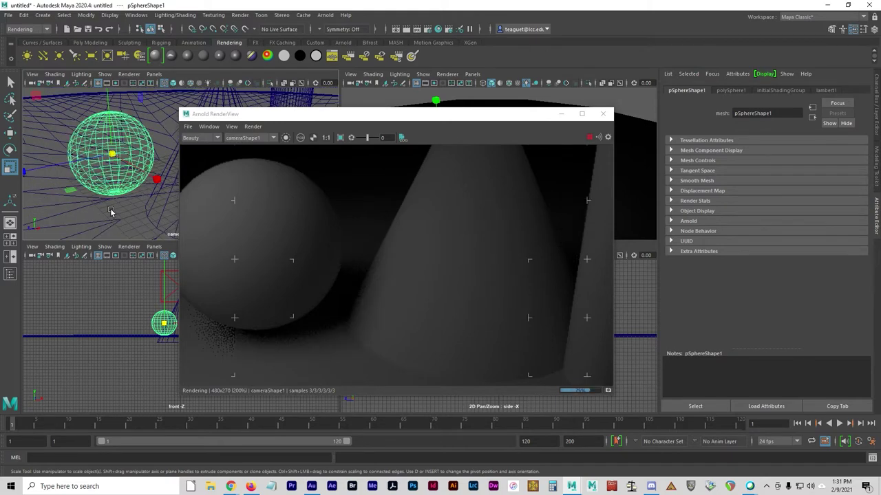
pyautogui.keyDown('alt'); pyautogui.moveTo(122, 212); pyautogui.dragTo(172, 210); pyautogui.keyUp('alt')
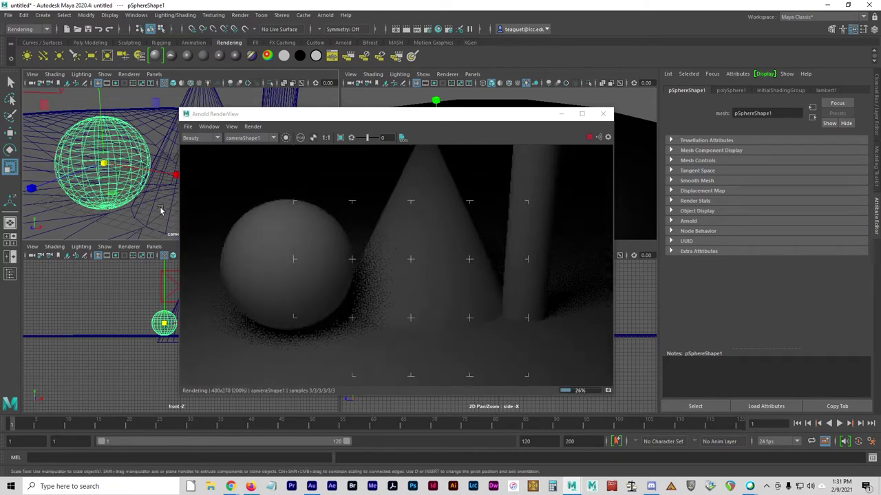
pyautogui.keyDown('alt'); pyautogui.moveTo(147, 210); pyautogui.dragTo(166, 209); pyautogui.keyUp('alt')
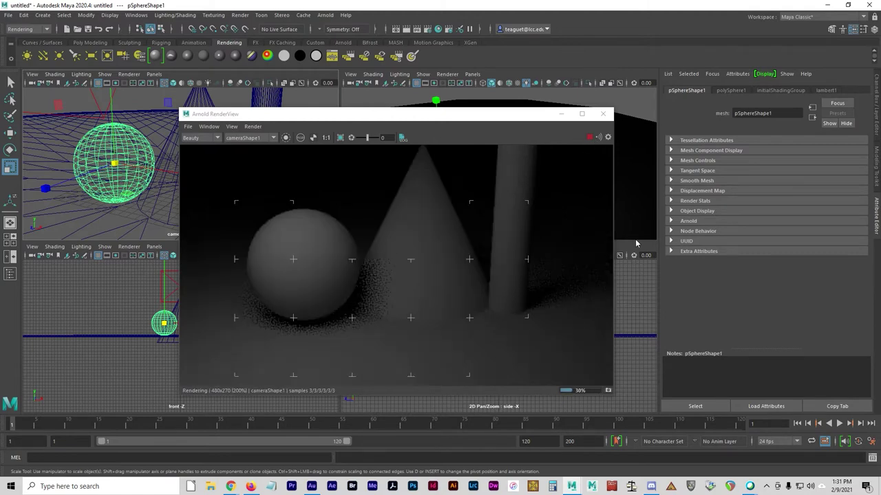
pyautogui.click(109, 111)
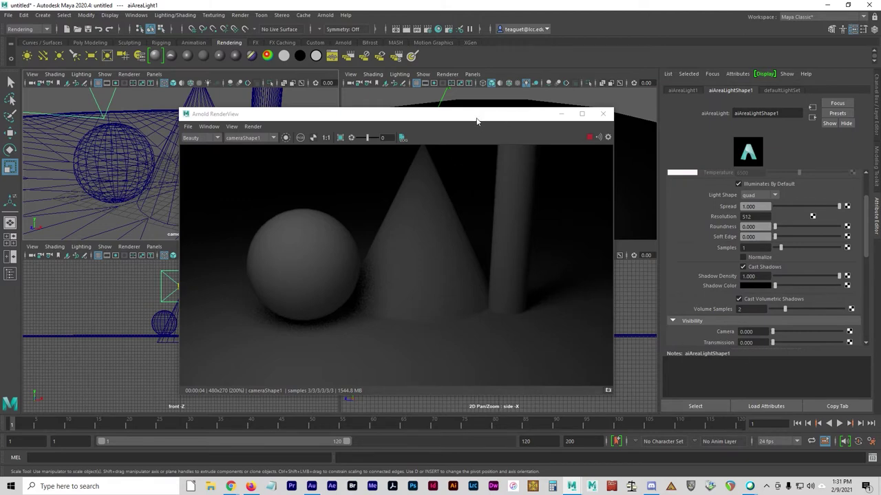
pyautogui.moveTo(477, 121); pyautogui.dragTo(591, 121)
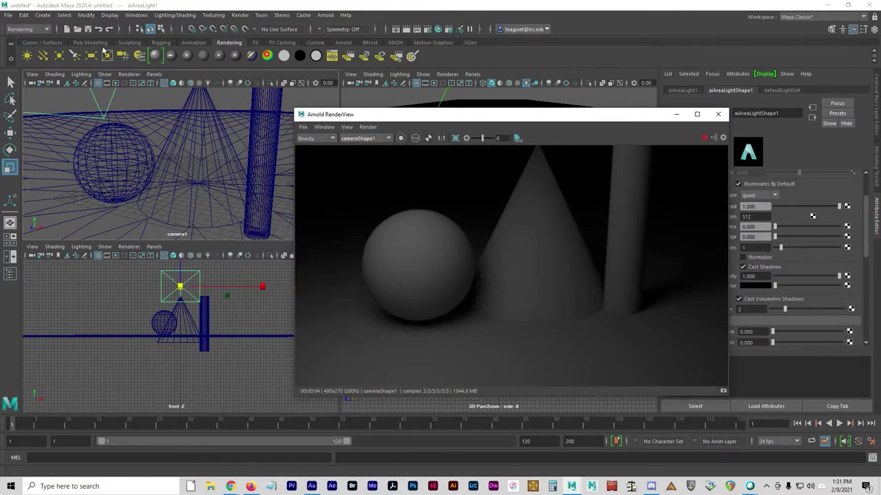
# - Create a polygon plane from the Poly Modeling shelf and rotate it upright
pyautogui.click(89, 42)
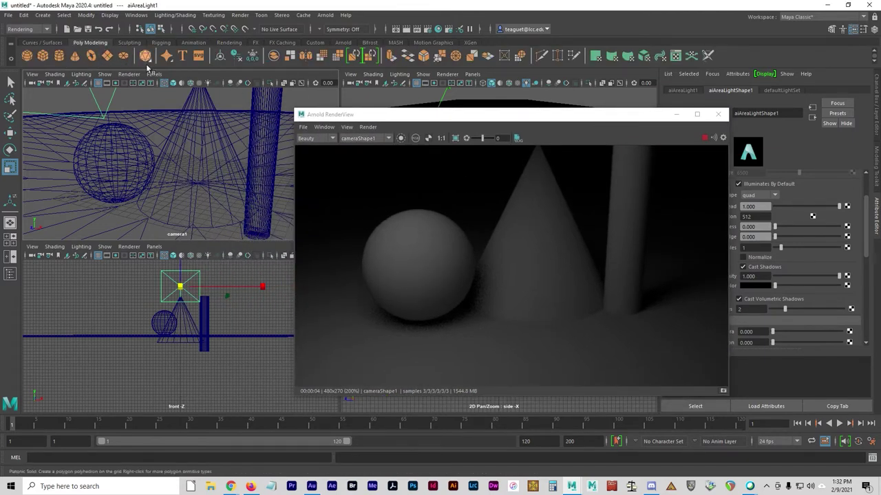
pyautogui.click(108, 57)
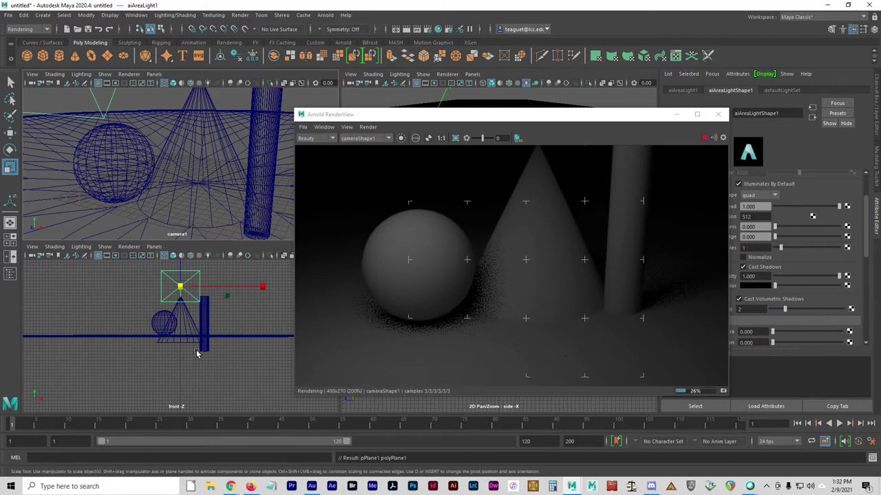
pyautogui.press('e')
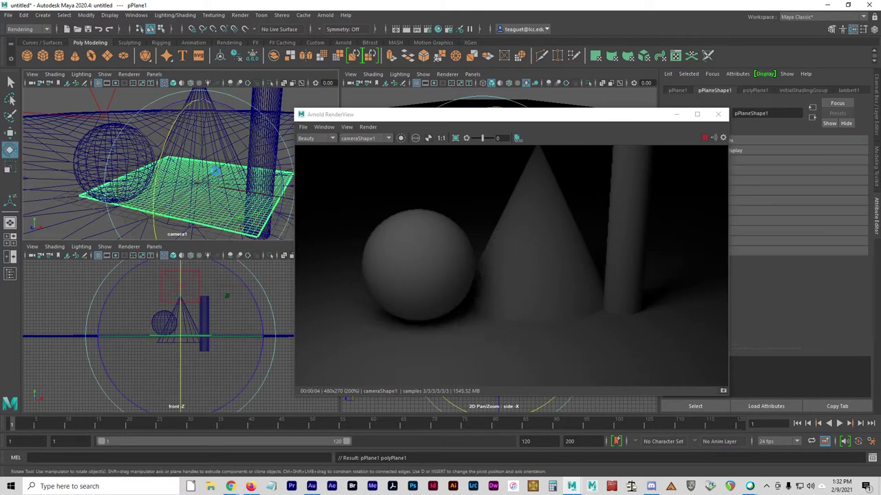
pyautogui.moveTo(177, 144); pyautogui.dragTo(173, 165)
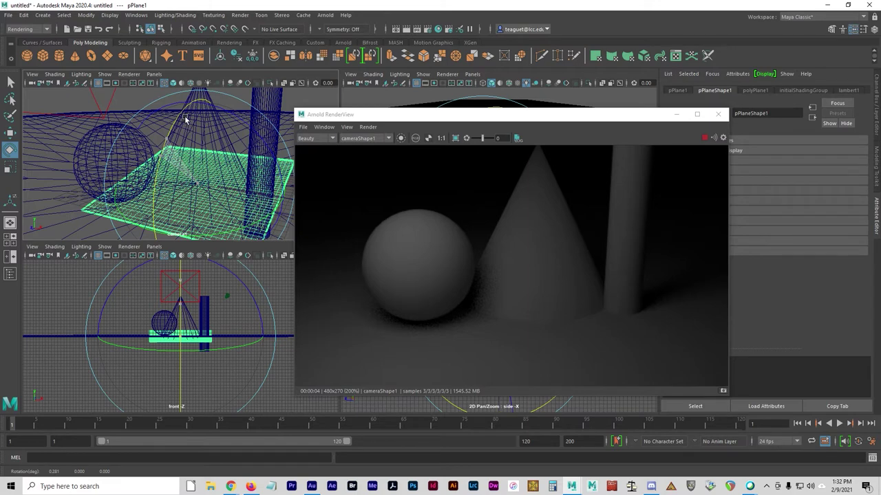
pyautogui.moveTo(186, 126); pyautogui.dragTo(192, 114)
pyautogui.moveTo(183, 152); pyautogui.dragTo(183, 157)
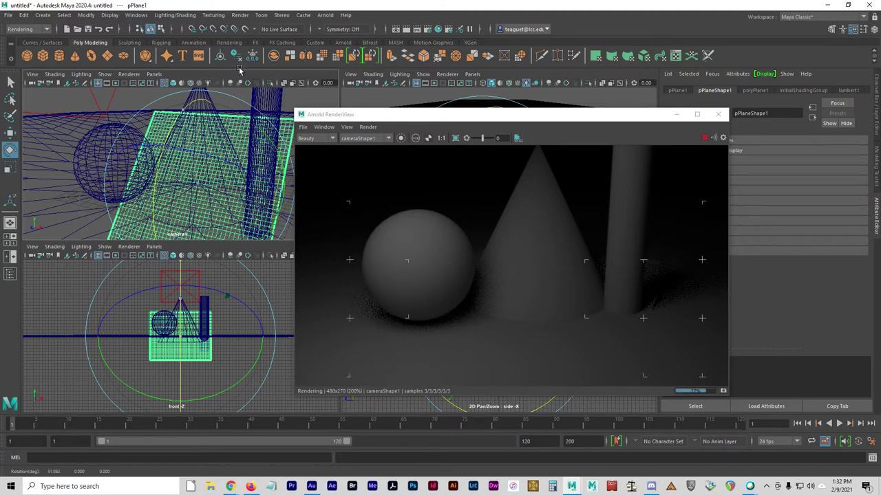
pyautogui.hotkey('ctrl', 'z')
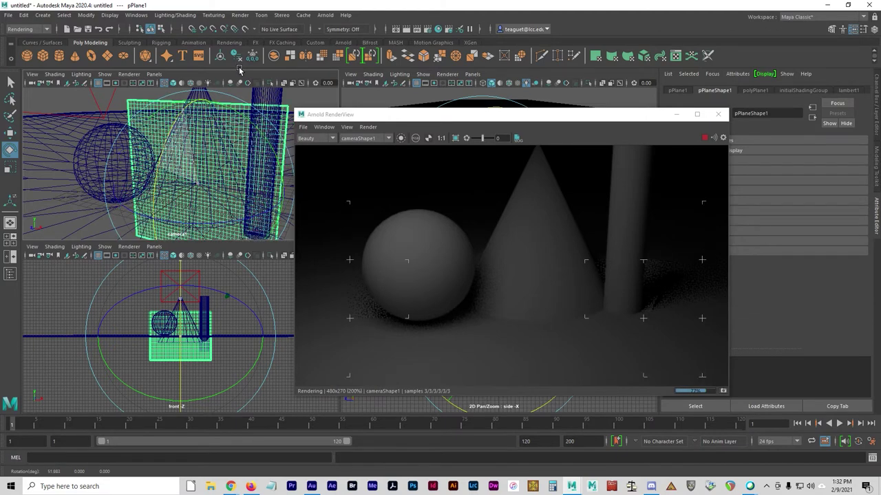
pyautogui.hotkey('ctrl', 'z')
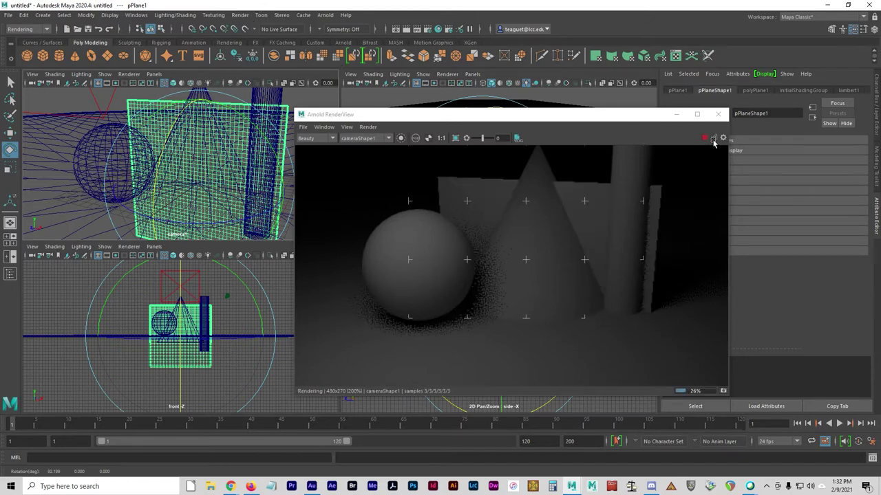
# - Move the upright plane behind the sphere, cone and cylinder and scale it up
pyautogui.press('w')
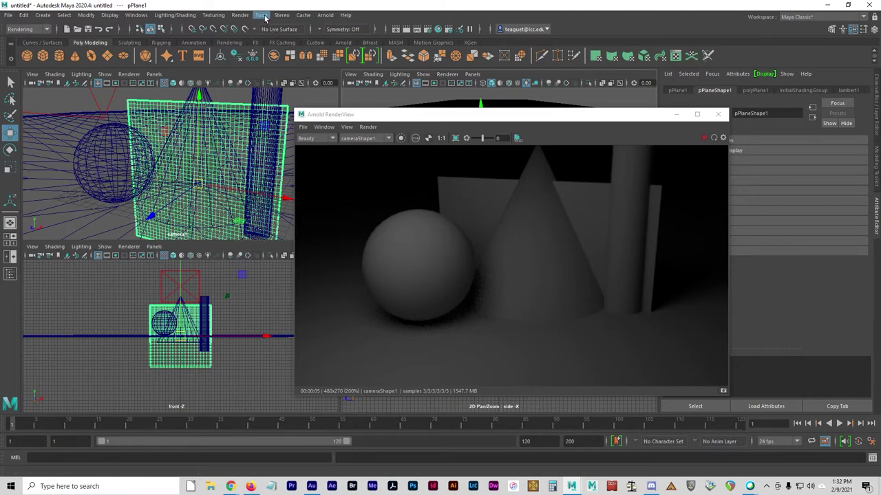
pyautogui.click(457, 116)
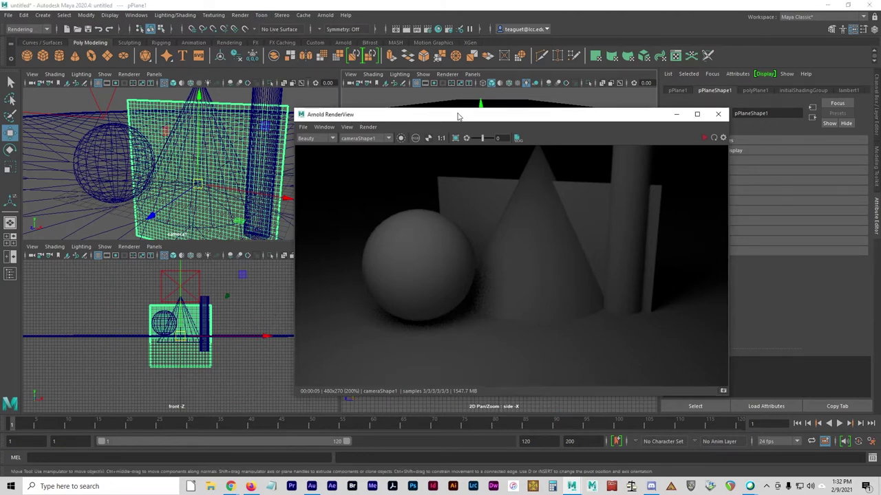
pyautogui.moveTo(458, 115); pyautogui.dragTo(550, 271)
pyautogui.moveTo(471, 210); pyautogui.dragTo(538, 181)
pyautogui.press('e')
pyautogui.press('r')
pyautogui.press('w')
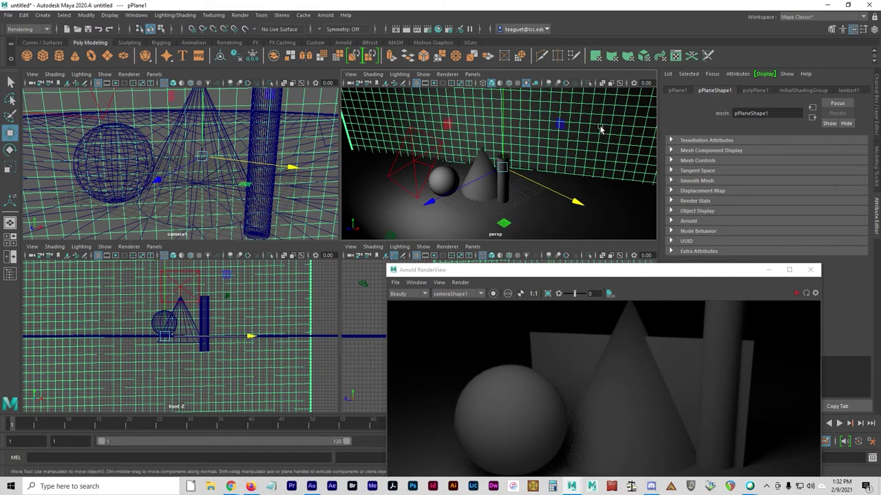
# - Assign a new Lambert material to the backdrop plane and name it 'plane'
pyautogui.moveTo(600, 129); pyautogui.dragTo(590, 365, button='right')
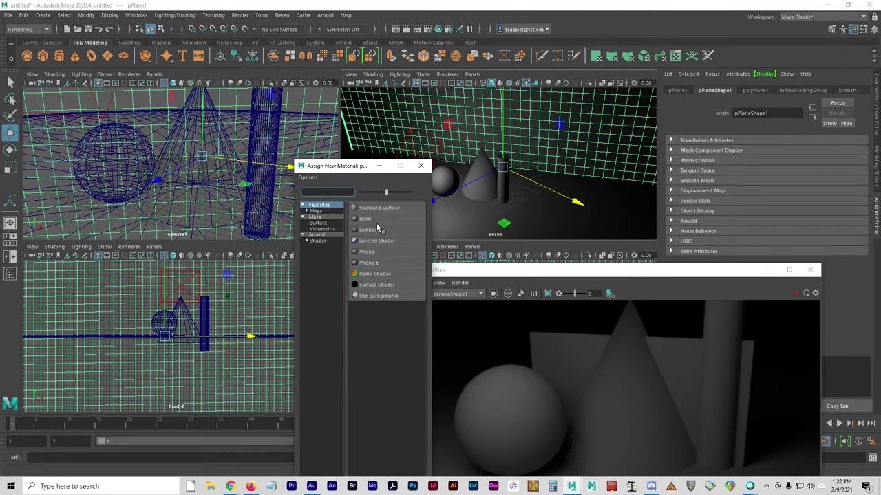
pyautogui.click(375, 230)
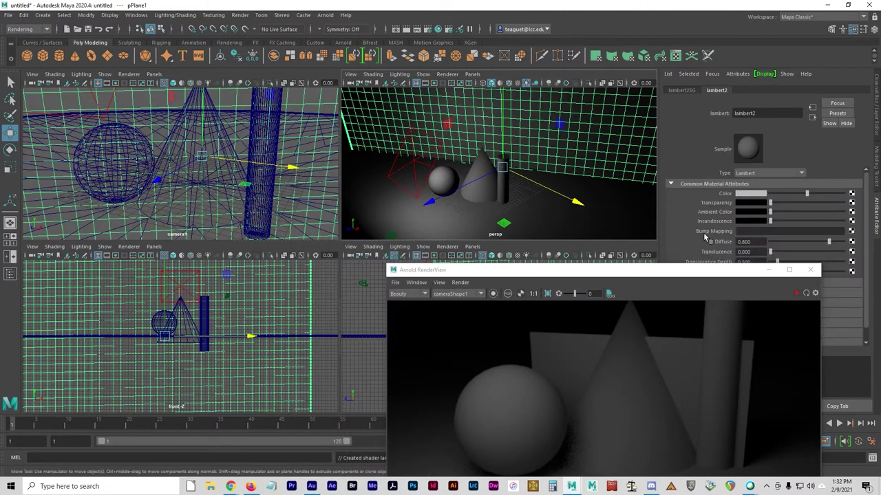
pyautogui.doubleClick(764, 113)
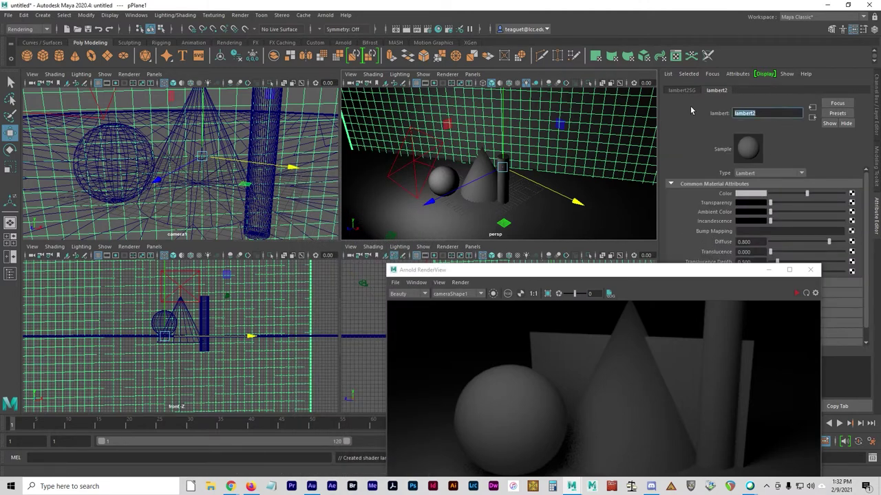
pyautogui.write('plane')
pyautogui.press('Return')
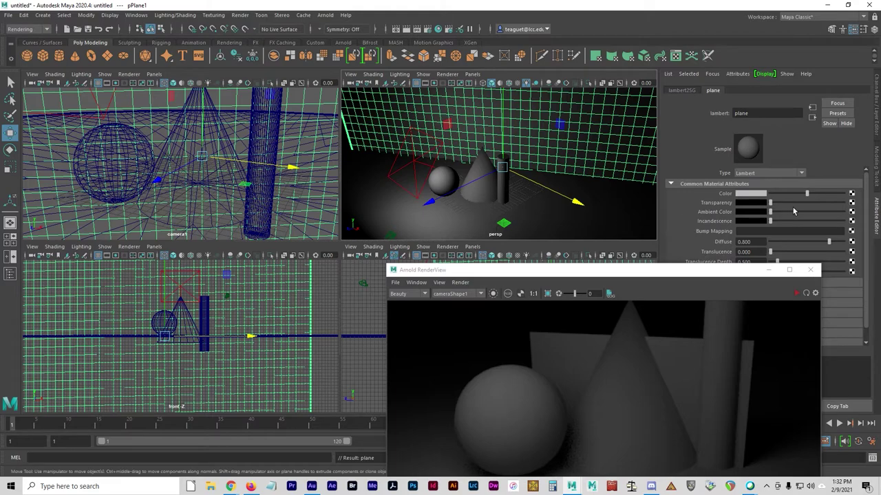
# - Set the plane material's colour to white and refresh the Arnold render
pyautogui.click(753, 194)
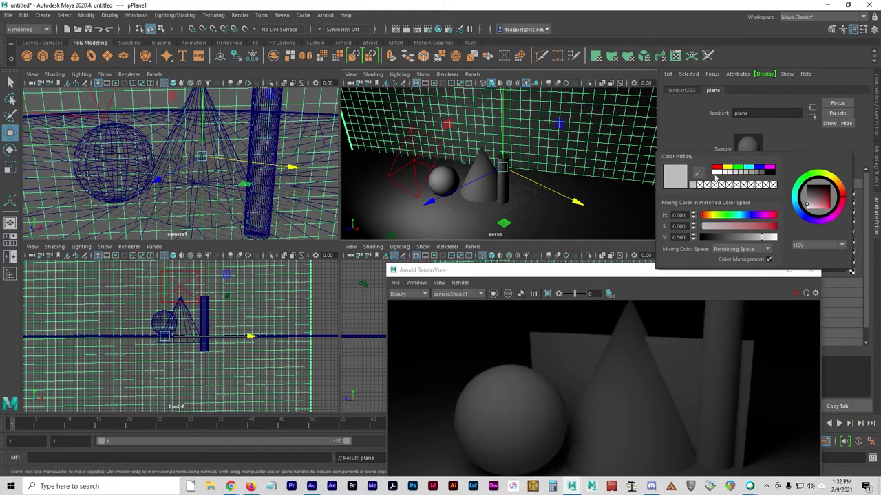
pyautogui.click(715, 173)
pyautogui.moveTo(592, 273); pyautogui.dragTo(227, 103)
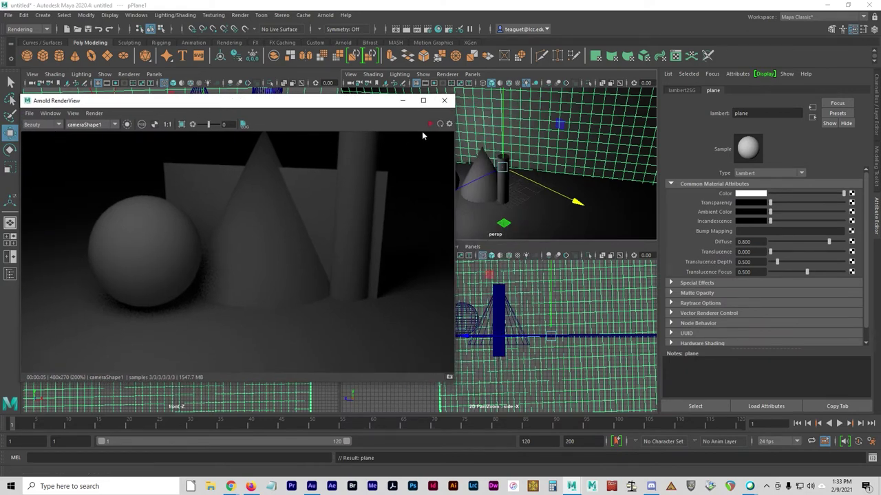
pyautogui.click(440, 124)
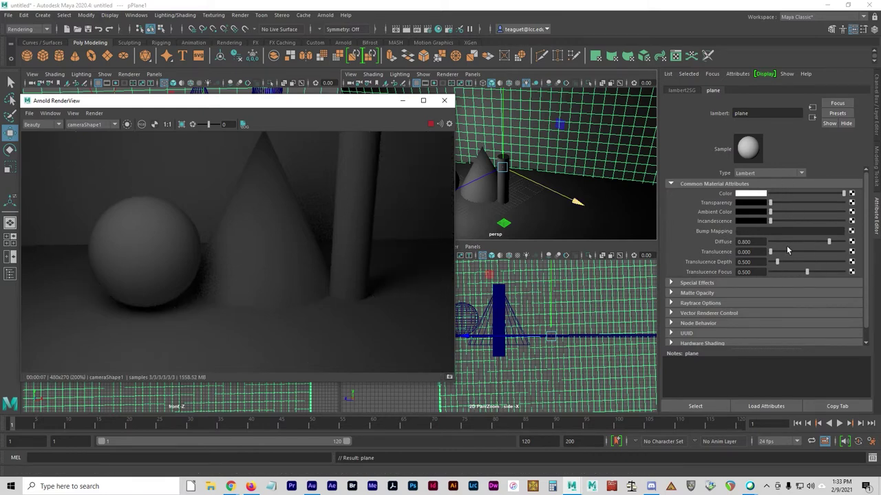
# - Change the plane material's colour from Color History to red, then to blue
pyautogui.click(751, 194)
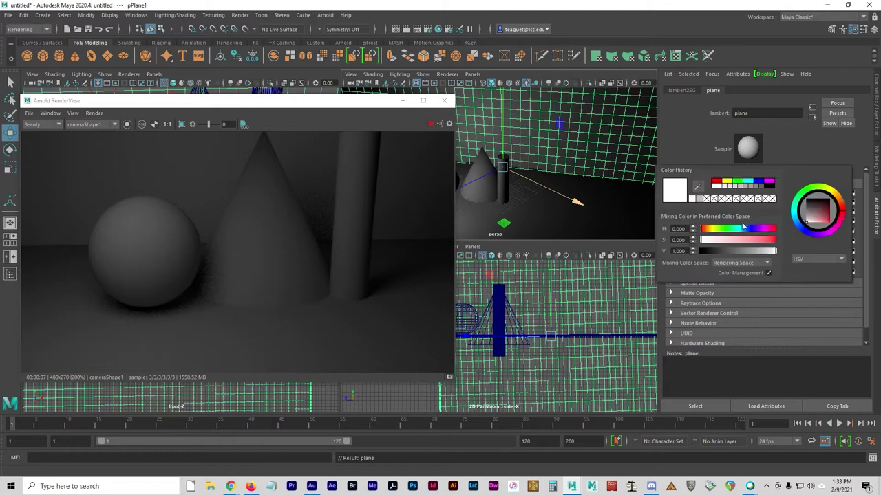
pyautogui.click(716, 182)
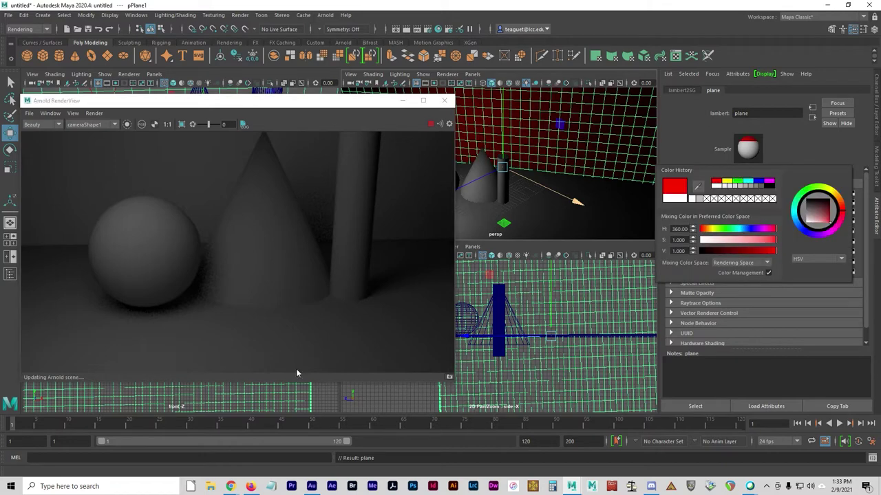
pyautogui.click(215, 306)
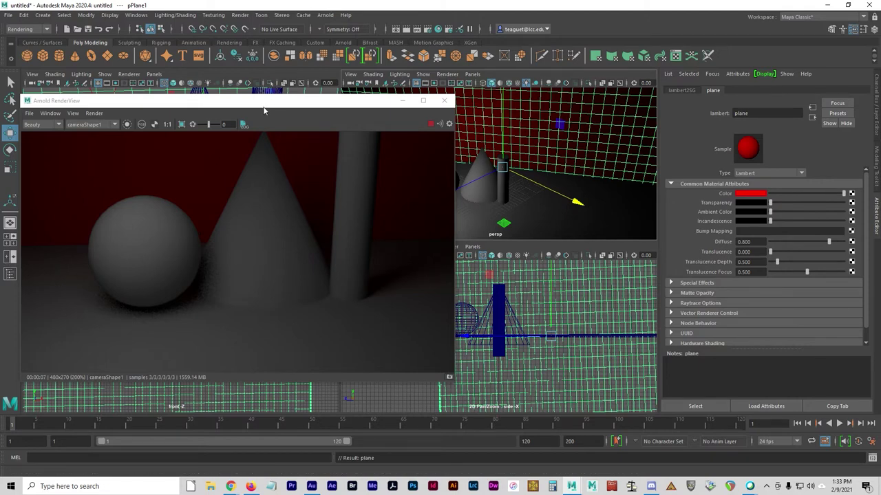
pyautogui.click(763, 199)
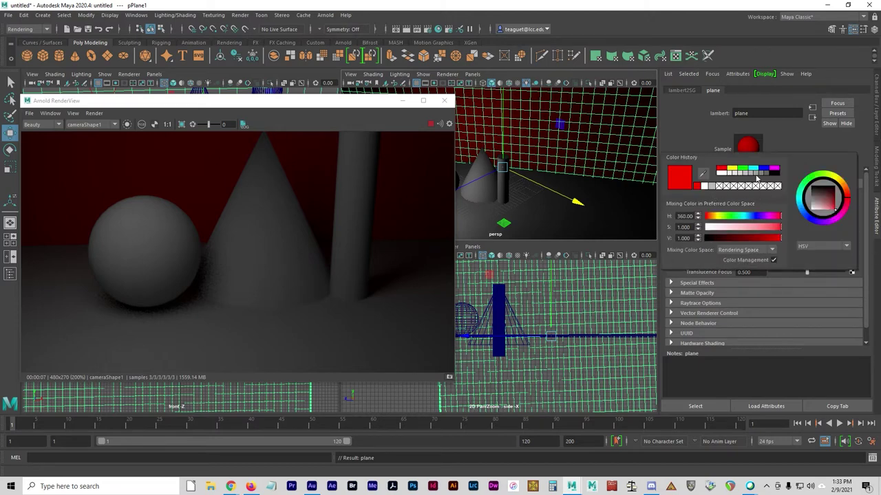
pyautogui.click(766, 168)
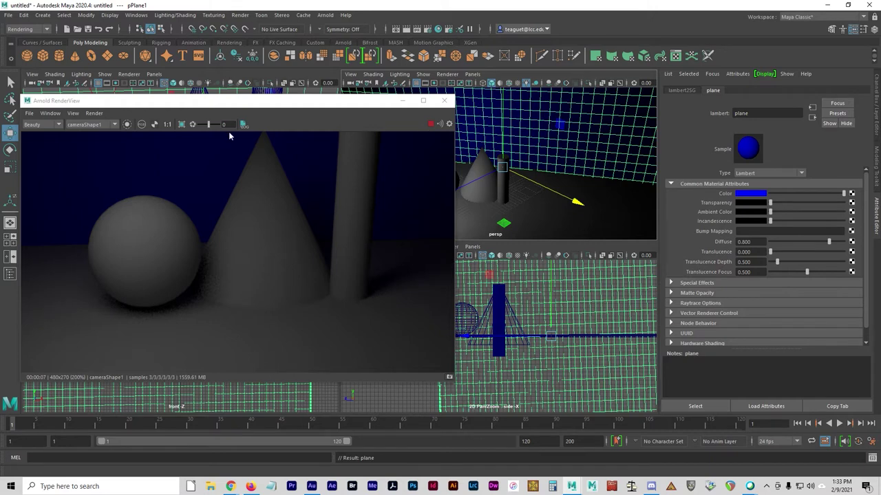
pyautogui.moveTo(197, 103); pyautogui.dragTo(340, 100)
# - Select the area light to load aiAreaLight1 in the Attribute Editor
pyautogui.click(113, 109)
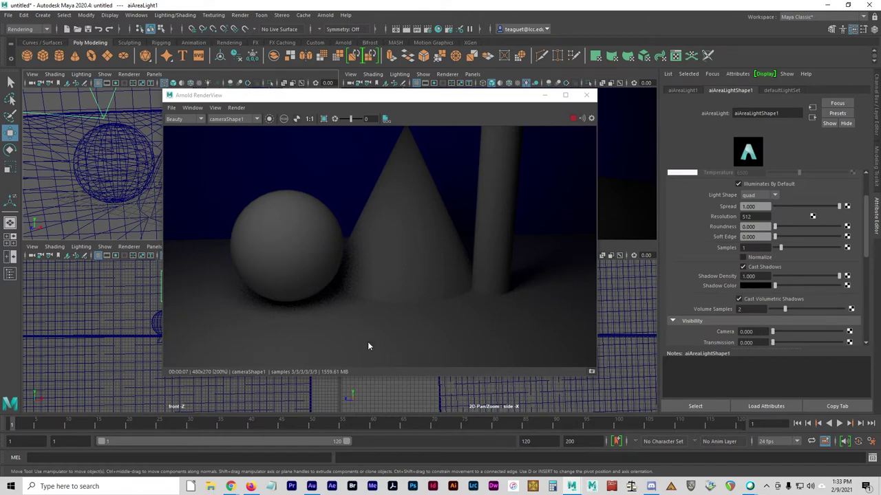
pyautogui.click(352, 273)
pyautogui.scroll(-3, 795, 283)
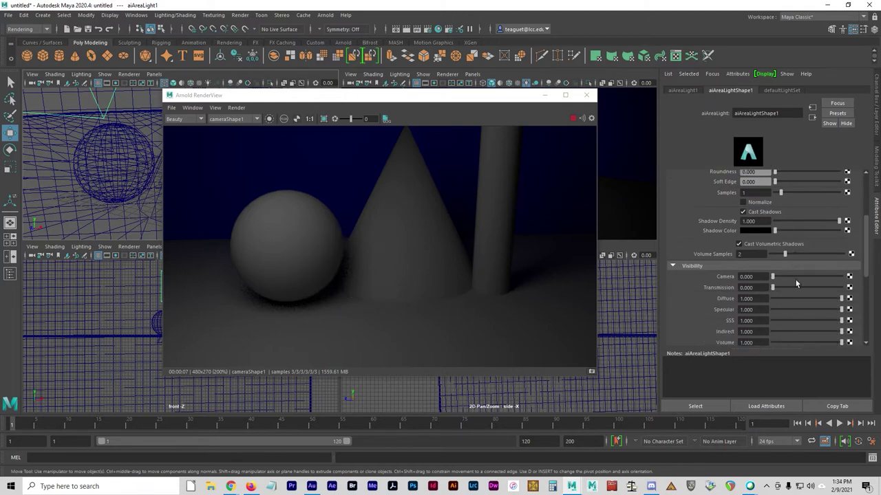
pyautogui.click(337, 303)
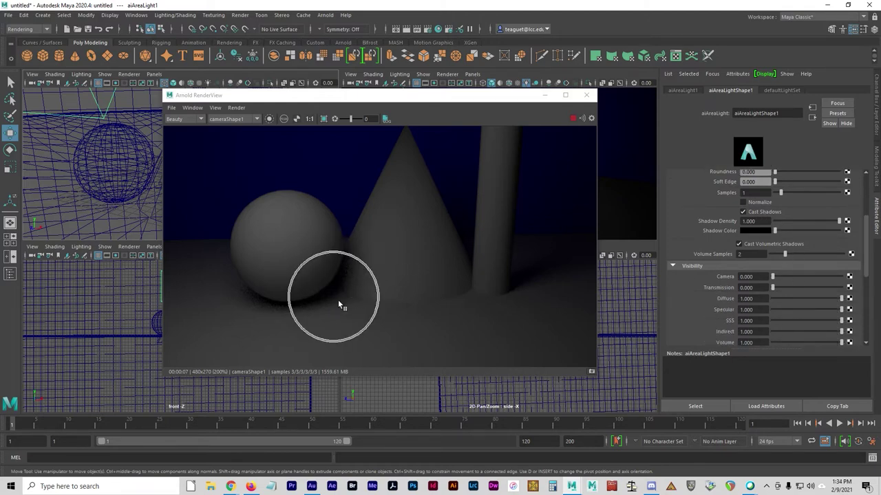
pyautogui.click(750, 255)
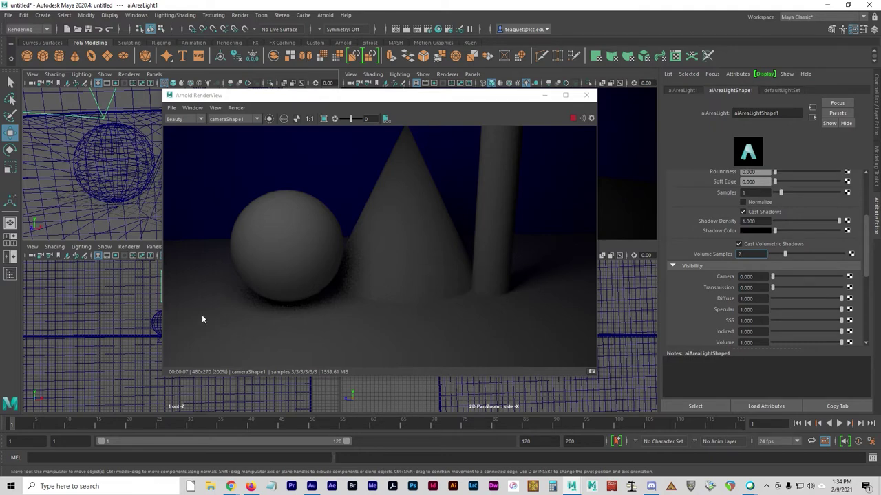
# - Browse the Arnold RenderView's View and Render menus without changing anything
pyautogui.click(199, 114)
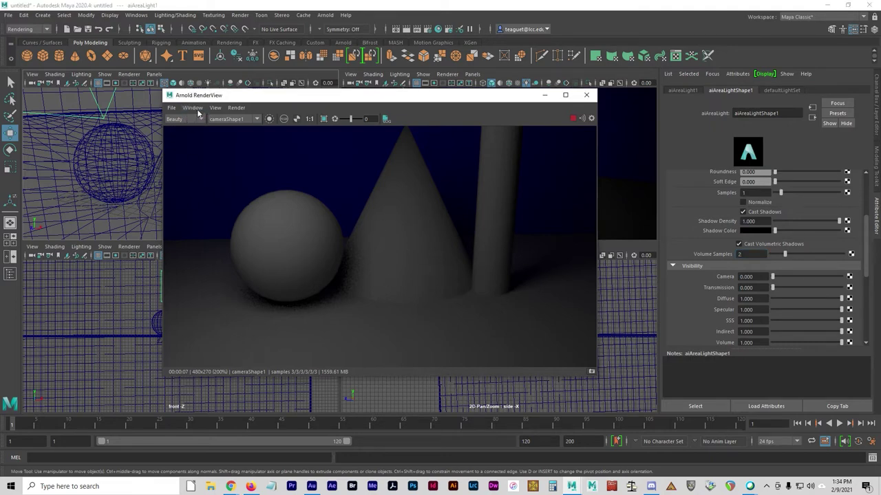
pyautogui.click(196, 110)
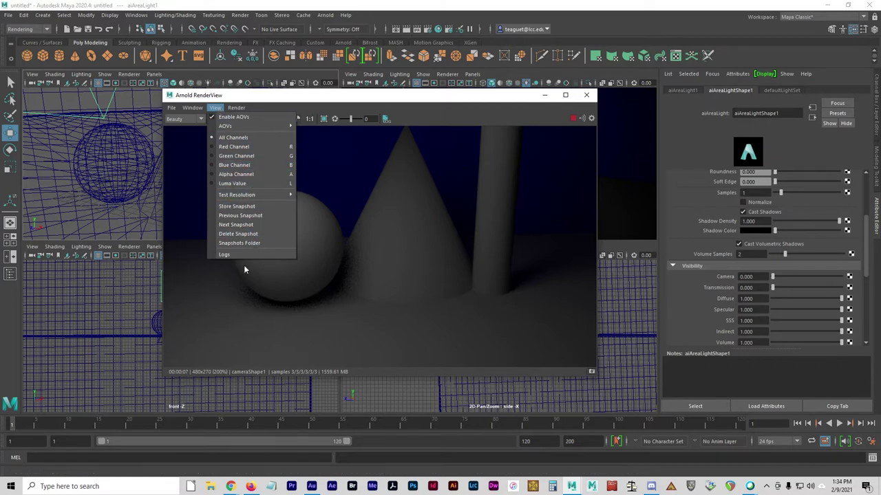
pyautogui.moveTo(245, 110)
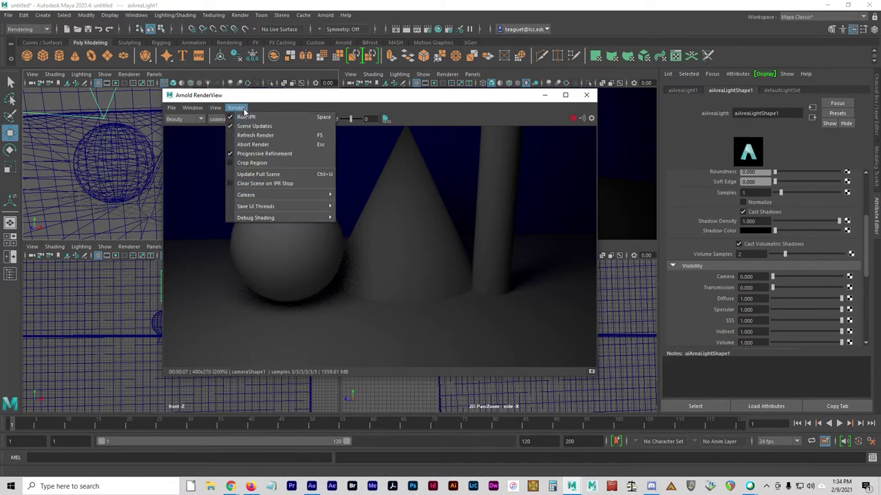
pyautogui.click(241, 126)
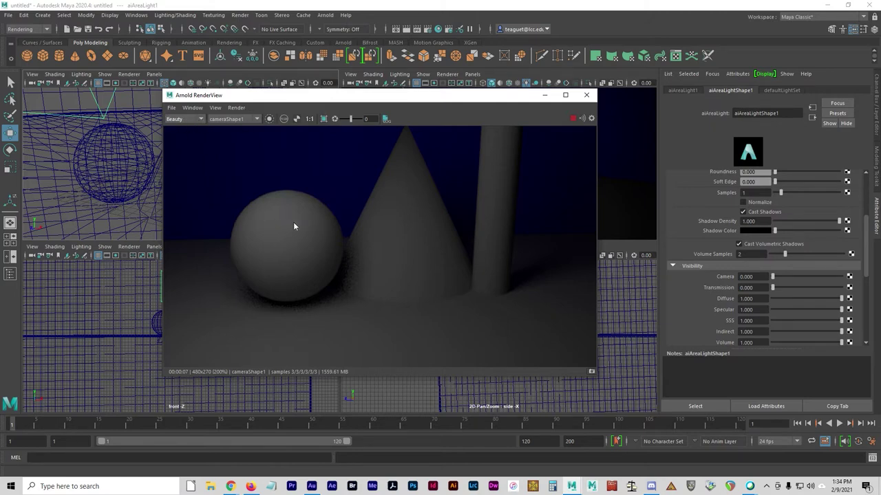
pyautogui.click(215, 107)
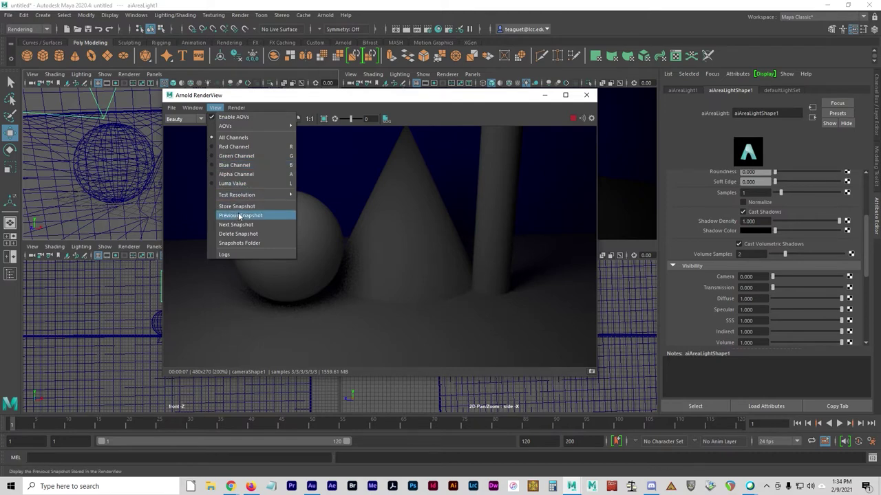
pyautogui.click(216, 108)
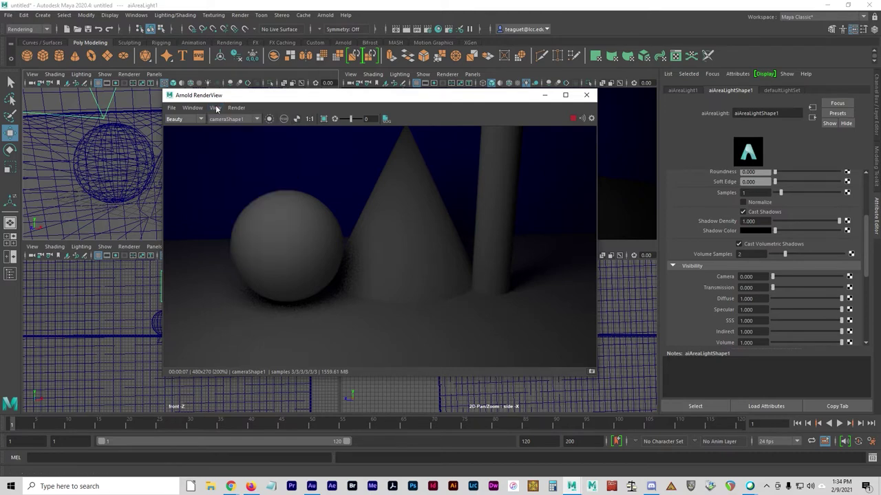
# - Set the aiAreaLightShape1 Volume Samples to 3 and Samples to 3
pyautogui.click(748, 255)
pyautogui.write('3')
pyautogui.press('Tab')
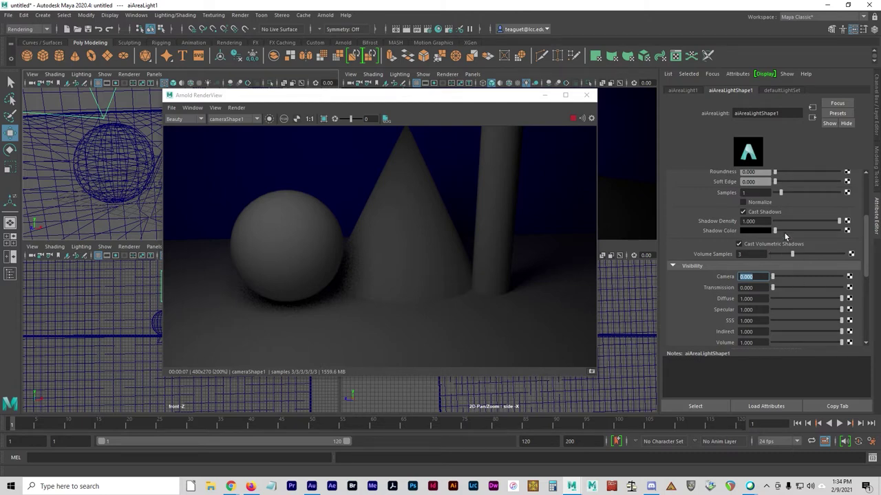
pyautogui.scroll(2, 795, 218)
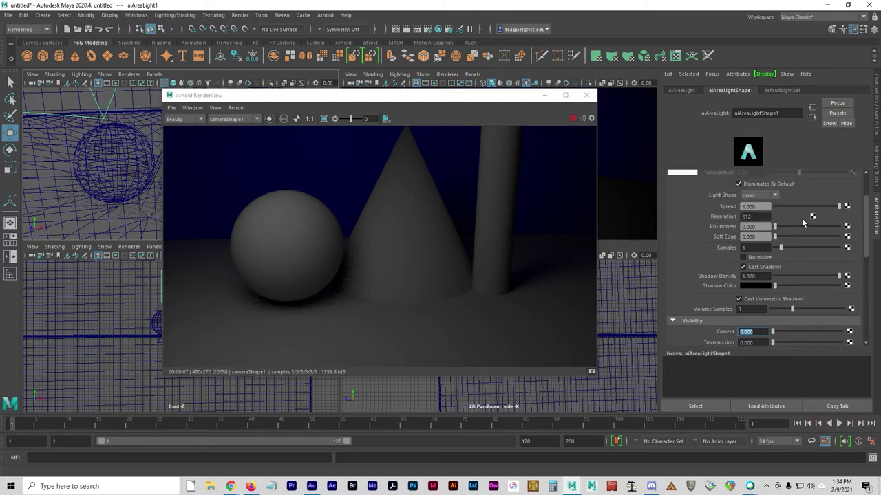
pyautogui.click(750, 309)
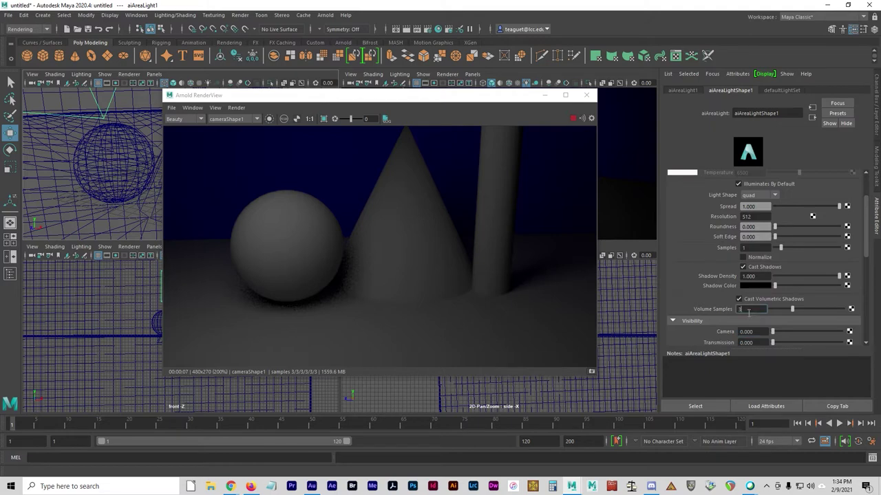
pyautogui.click(756, 248)
pyautogui.write('3')
pyautogui.press('Tab')
pyautogui.scroll(2, 712, 267)
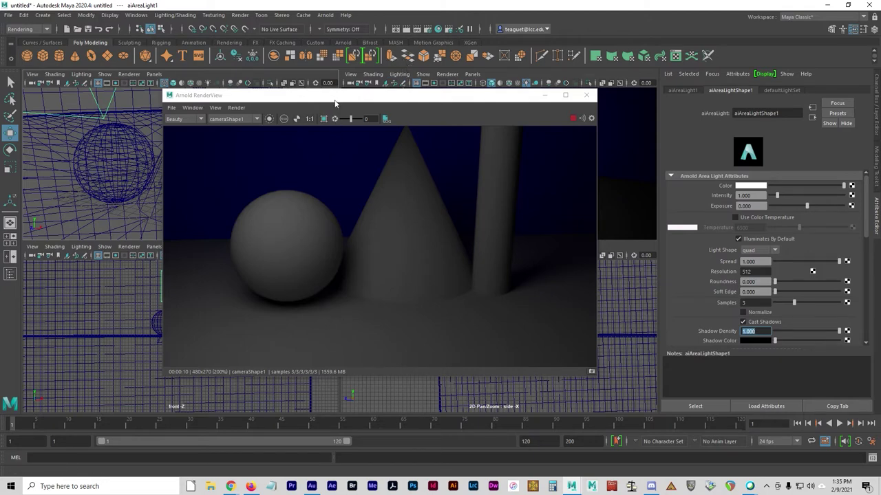
pyautogui.moveTo(335, 103); pyautogui.dragTo(452, 81)
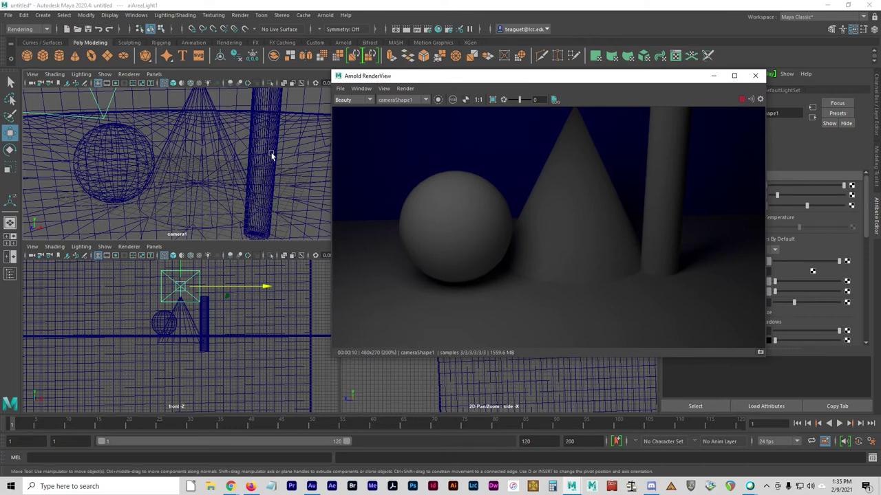
# - Turn the cylinder into an Arnold mesh light via Arnold > Lights > Mesh Light
pyautogui.click(270, 155)
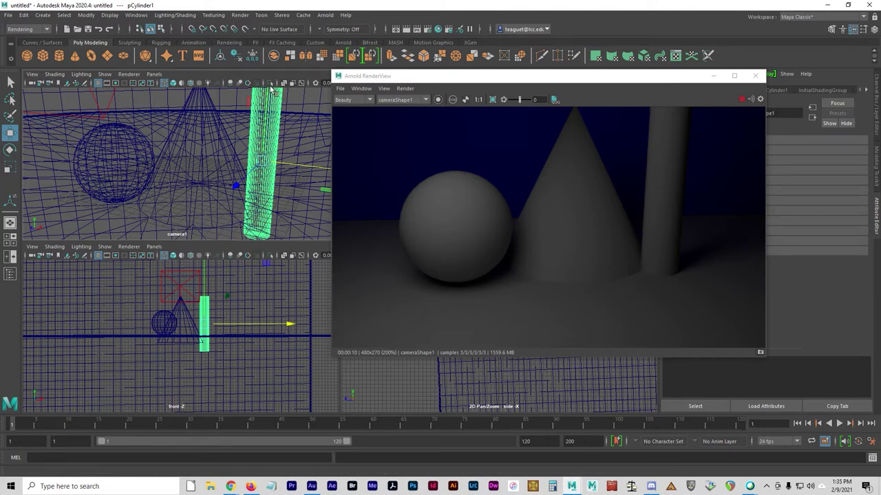
pyautogui.click(326, 15)
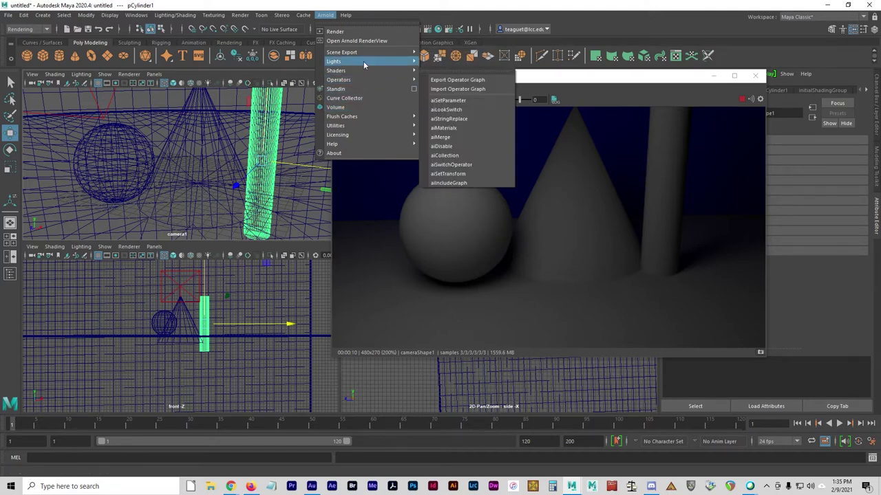
pyautogui.moveTo(363, 60)
pyautogui.click(460, 79)
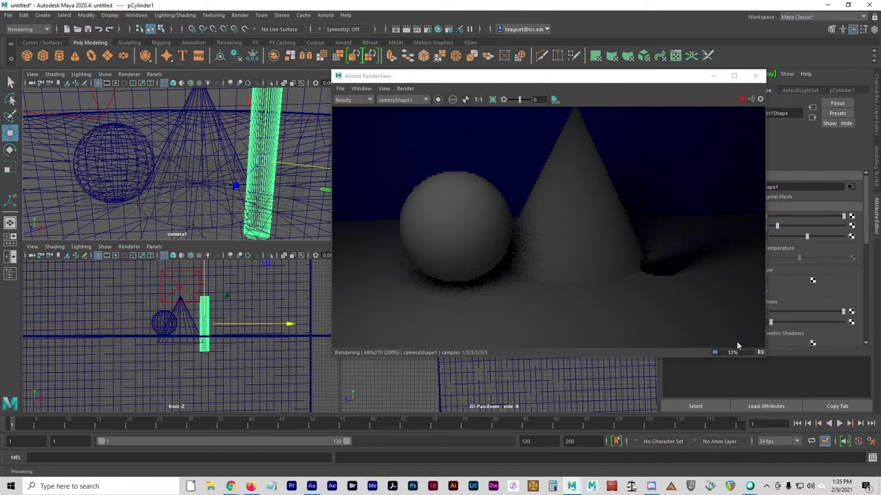
pyautogui.click(741, 372)
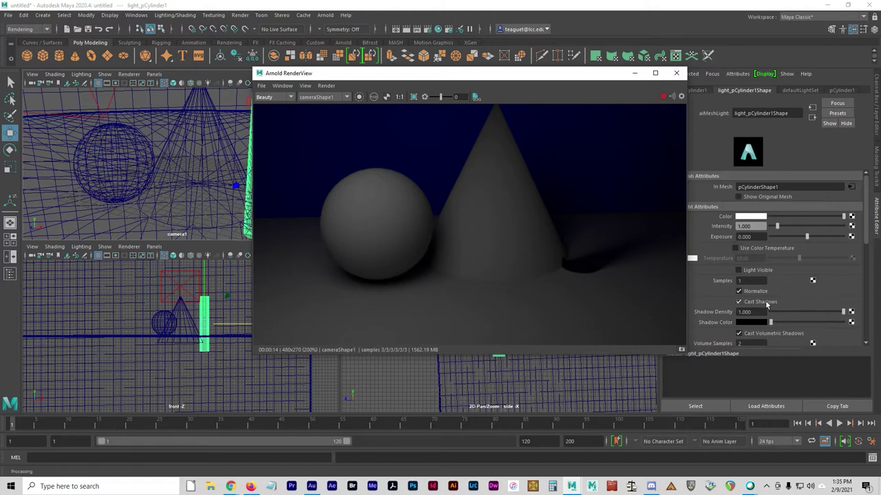
# - Turn off Normalize, make the mesh light visible in render, and colour it green
pyautogui.click(739, 291)
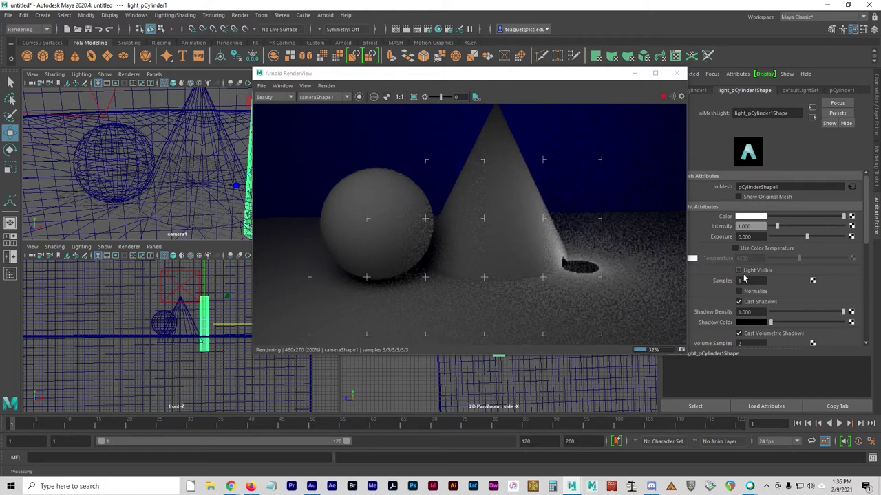
pyautogui.click(739, 270)
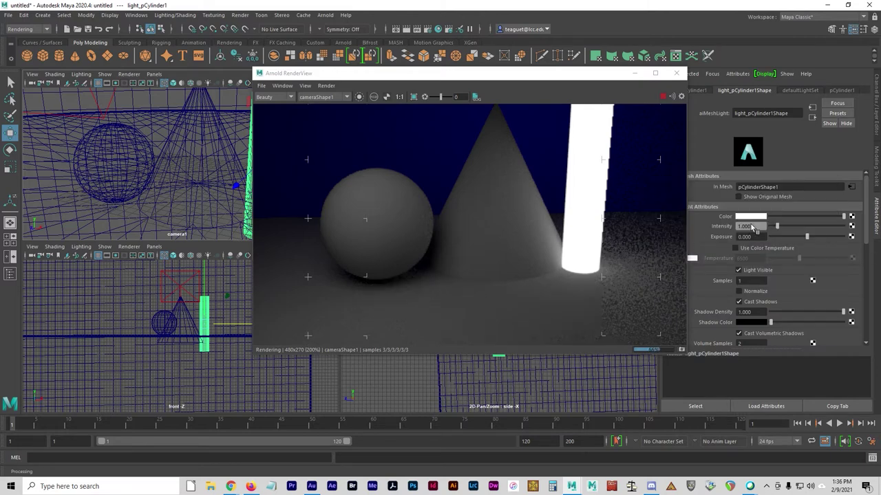
pyautogui.click(750, 217)
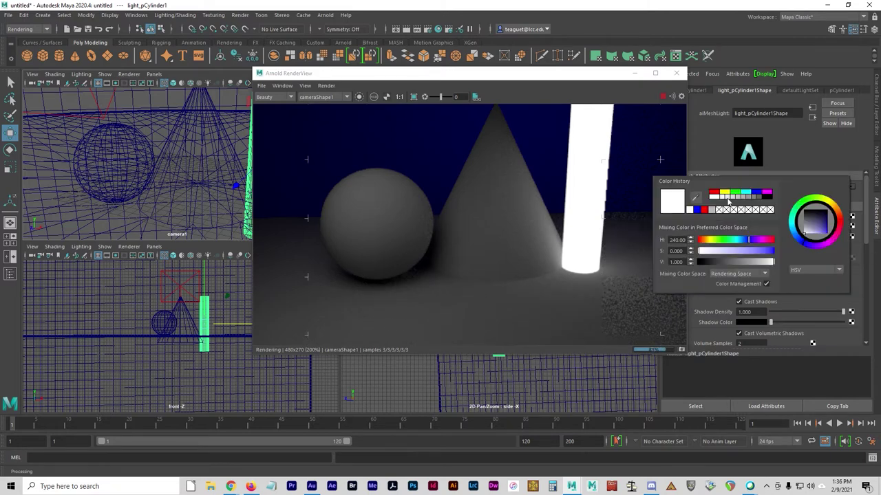
pyautogui.click(735, 192)
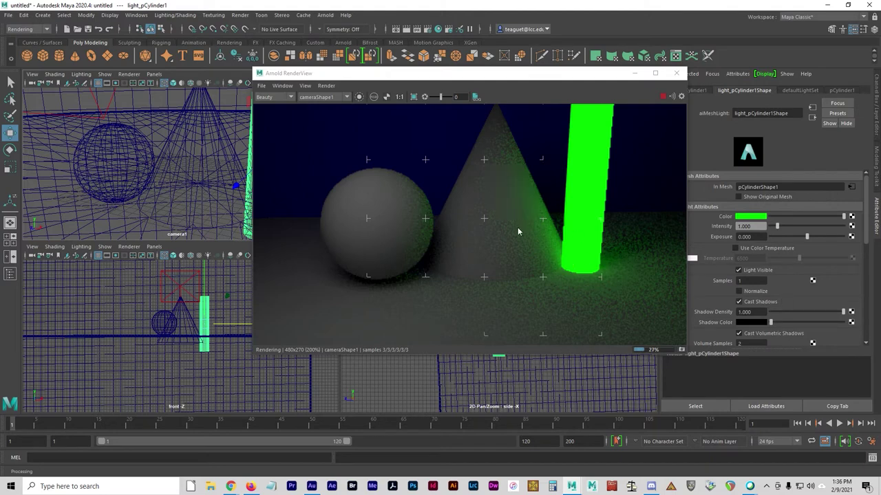
# - Set the mesh light's Samples to 2
pyautogui.click(749, 282)
pyautogui.write('2')
pyautogui.press('Tab')
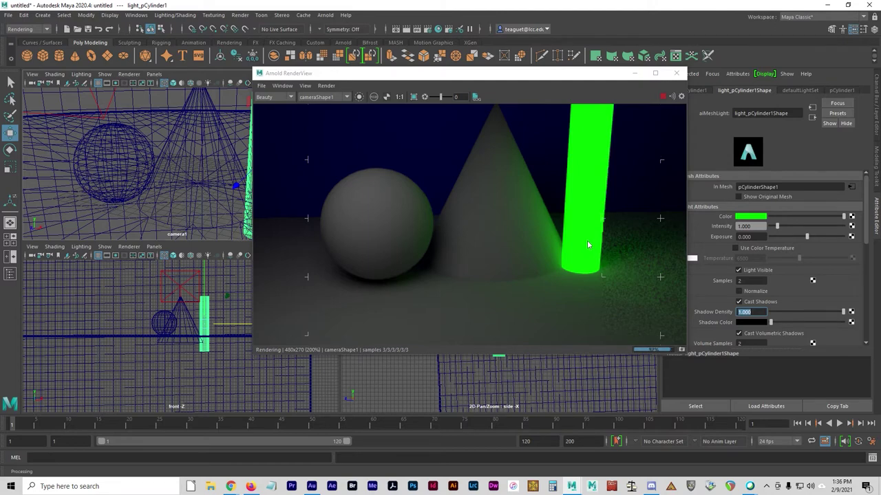
# - Set the mesh light's Samples and Volume Samples to 3
pyautogui.click(744, 281)
pyautogui.press('Tab')
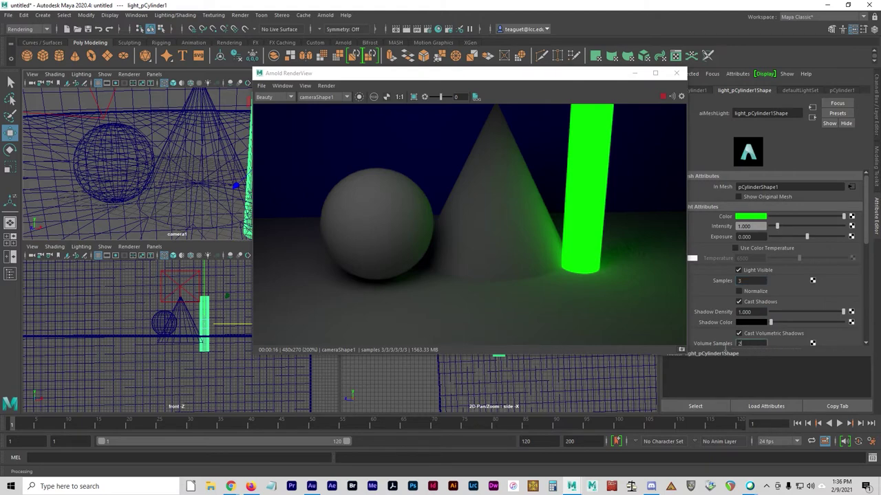
pyautogui.write('3')
pyautogui.click(760, 282)
# - Set the mesh light's Diffuse, Specular, Indirect and Volume visibility to 3
pyautogui.moveTo(871, 240); pyautogui.dragTo(874, 275)
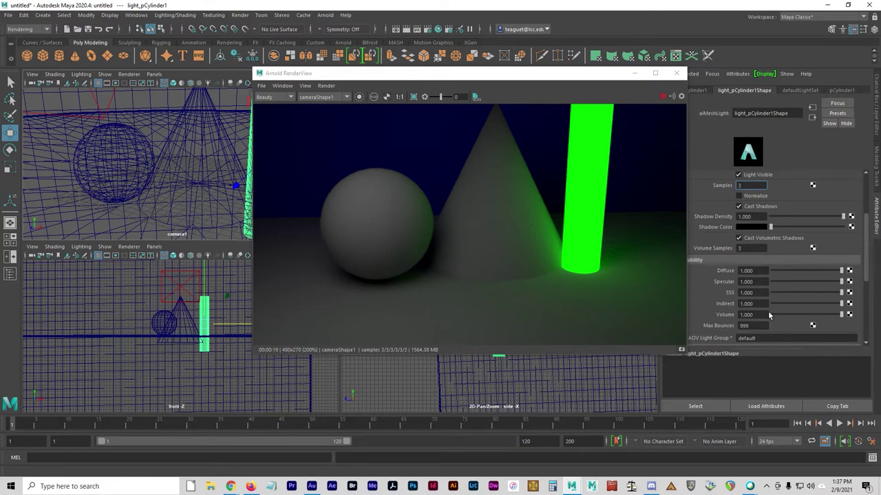
pyautogui.doubleClick(755, 273)
pyautogui.write('3')
pyautogui.press('Tab')
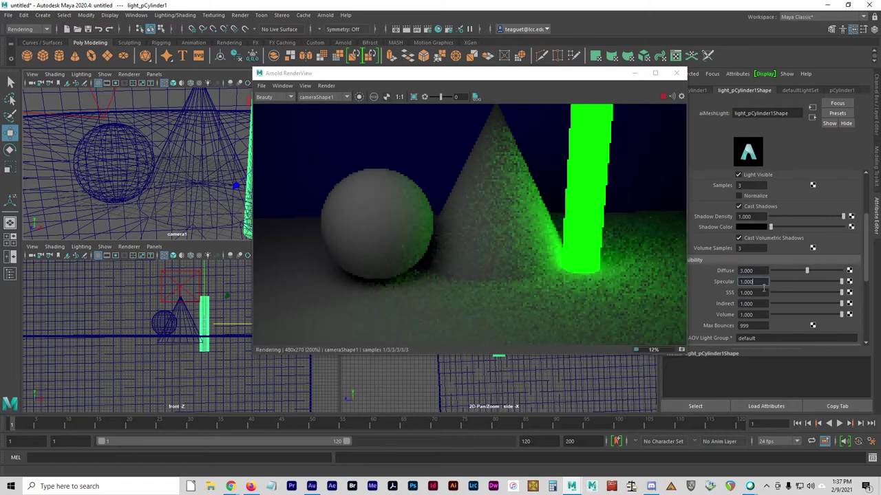
pyautogui.doubleClick(760, 283)
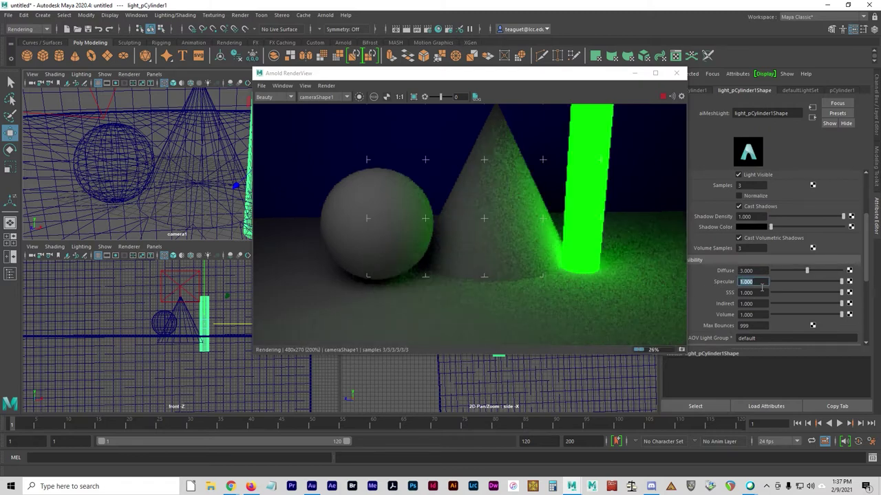
pyautogui.write('3')
pyautogui.press('Tab')
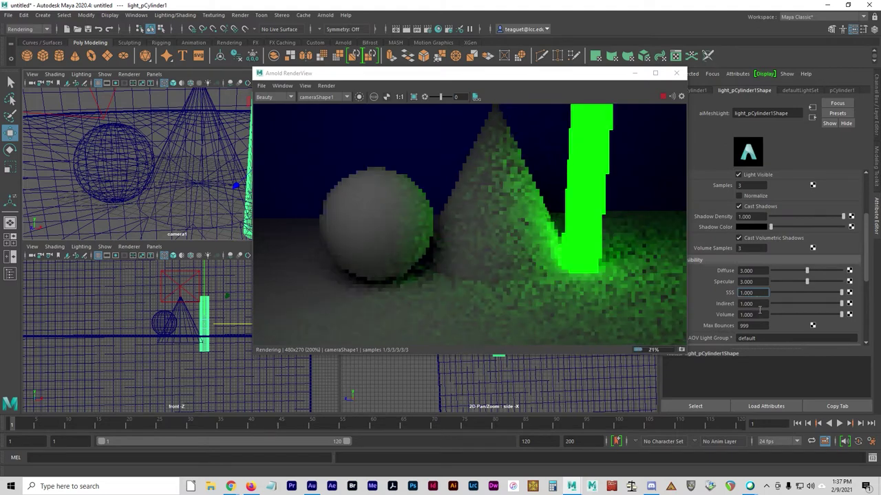
pyautogui.doubleClick(757, 305)
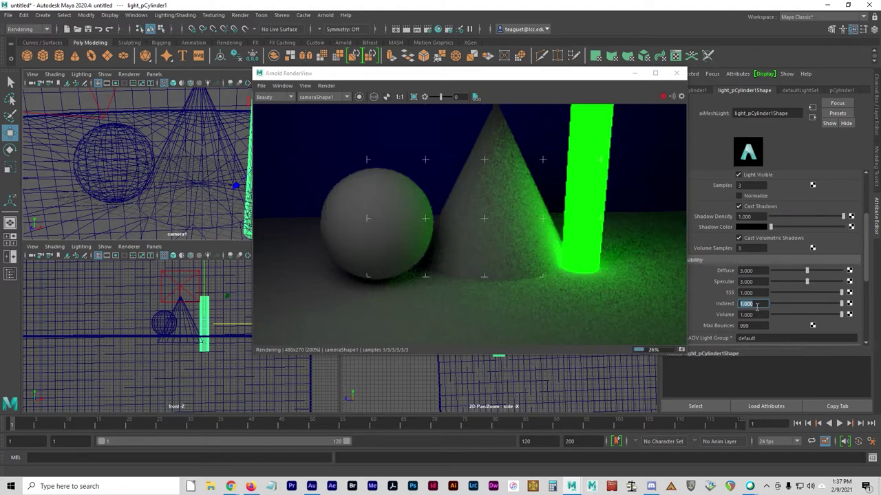
pyautogui.write('3')
pyautogui.press('Tab')
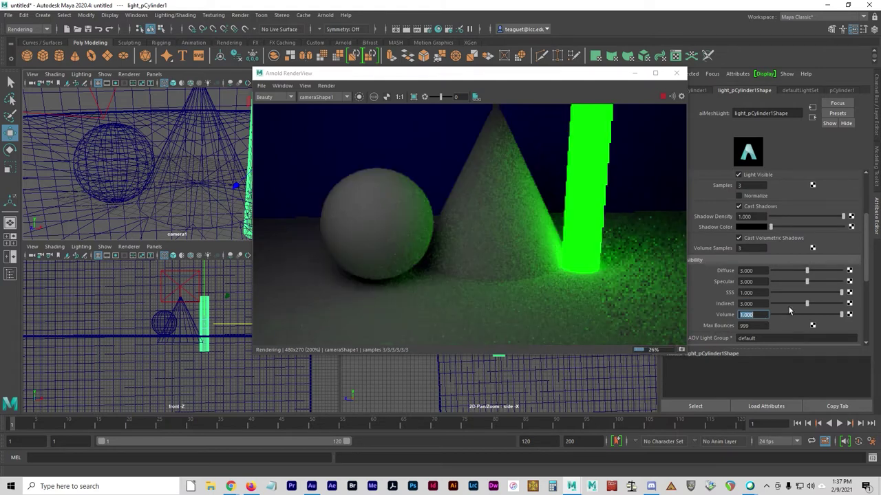
pyautogui.write('3')
pyautogui.press('Tab')
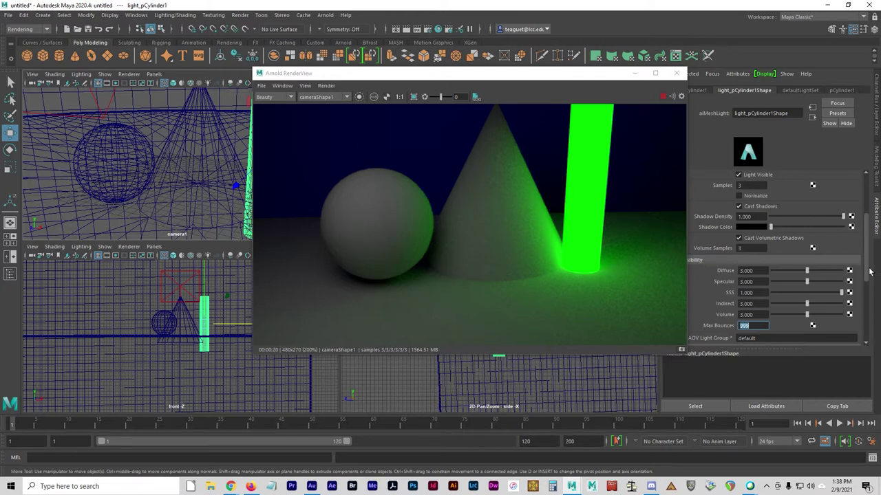
# - Raise the green mesh light's Samples and Volume Samples to 4
pyautogui.scroll(-2, 873, 273)
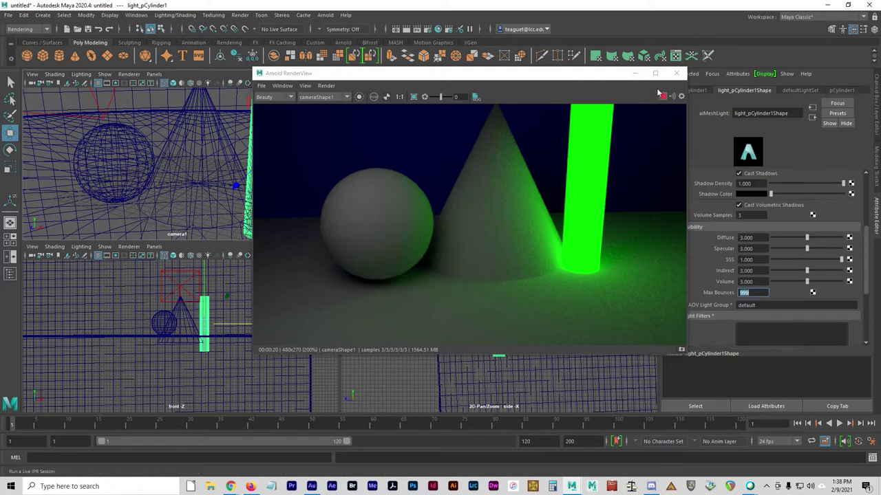
pyautogui.moveTo(600, 74); pyautogui.dragTo(557, 78)
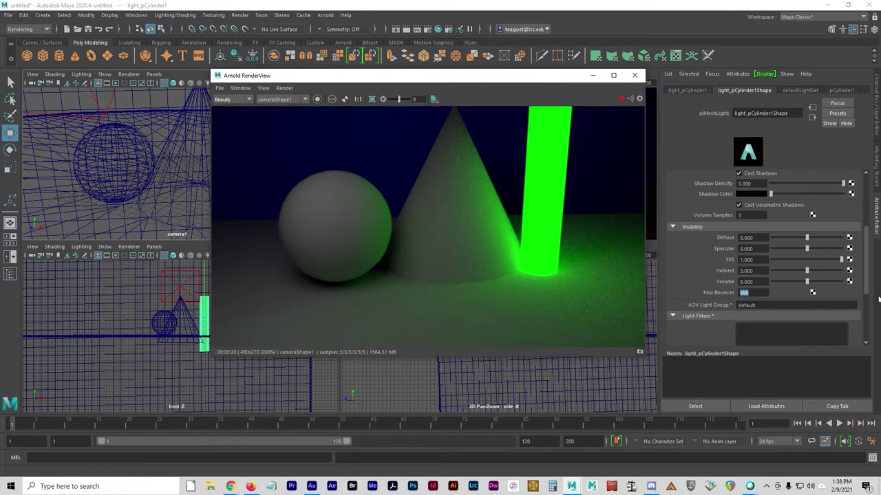
pyautogui.scroll(-3, 872, 282)
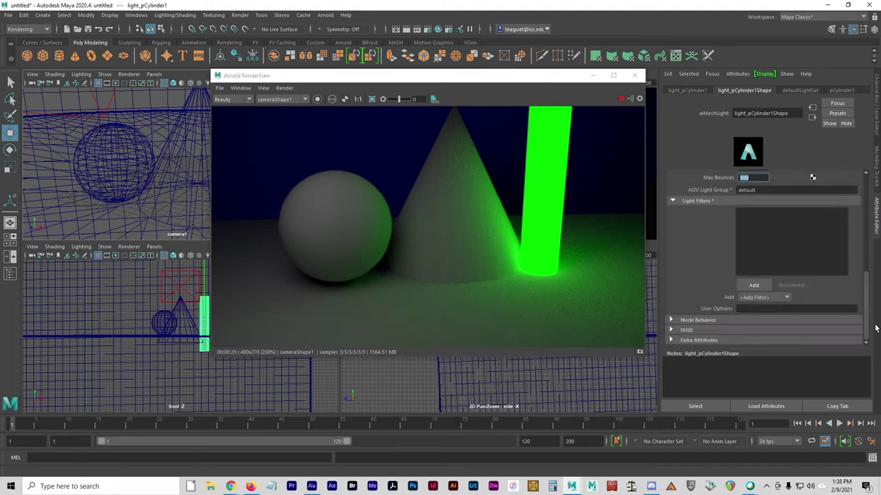
pyautogui.scroll(4, 877, 328)
pyautogui.scroll(1, 763, 258)
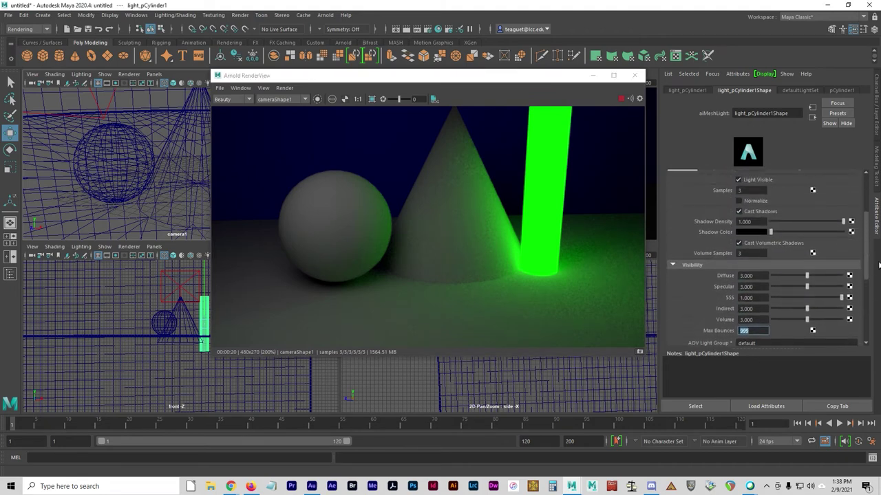
pyautogui.click(755, 191)
pyautogui.write('4')
pyautogui.click(754, 253)
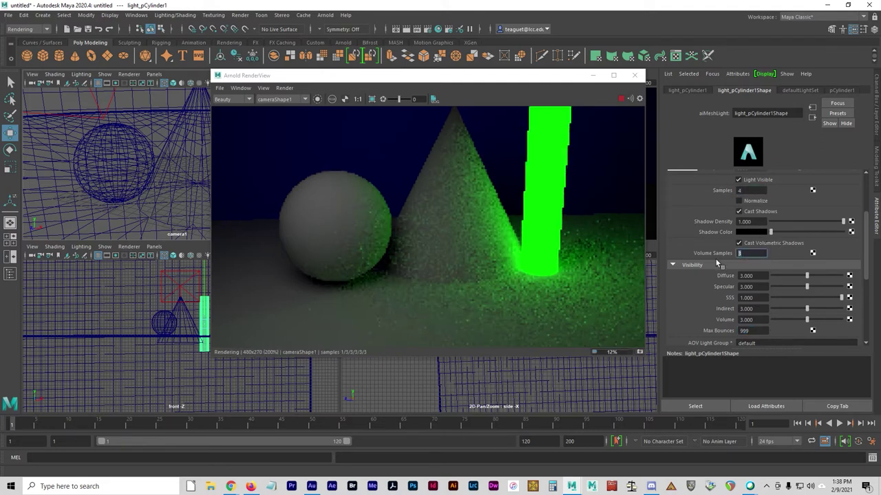
pyautogui.write('4')
pyautogui.press('Tab')
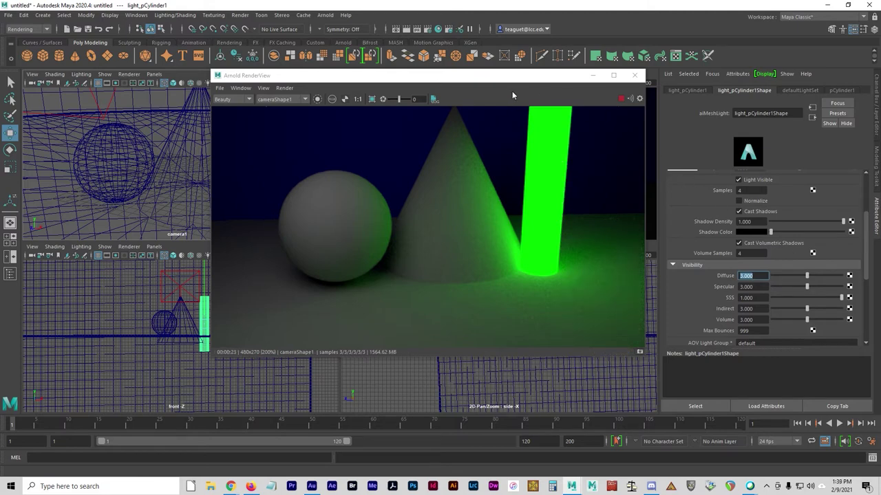
pyautogui.click(482, 81)
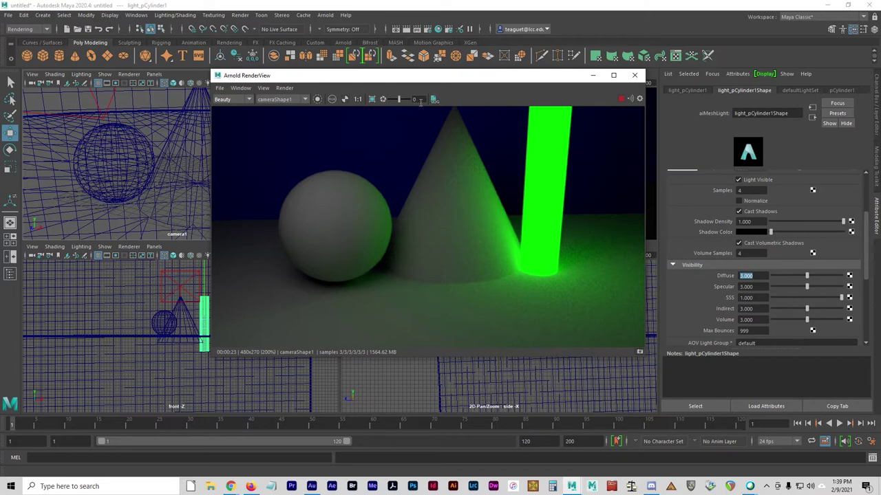
# - In Render Settings' Arnold Sampling, enter 4 in each sample field from Camera (AA) to Volume Indirect
pyautogui.click(427, 29)
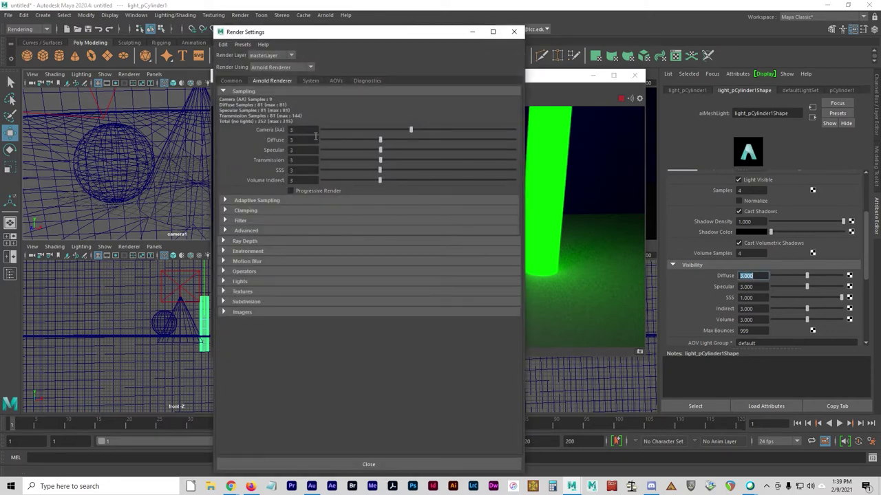
pyautogui.click(303, 130)
pyautogui.write('4')
pyautogui.press('Tab')
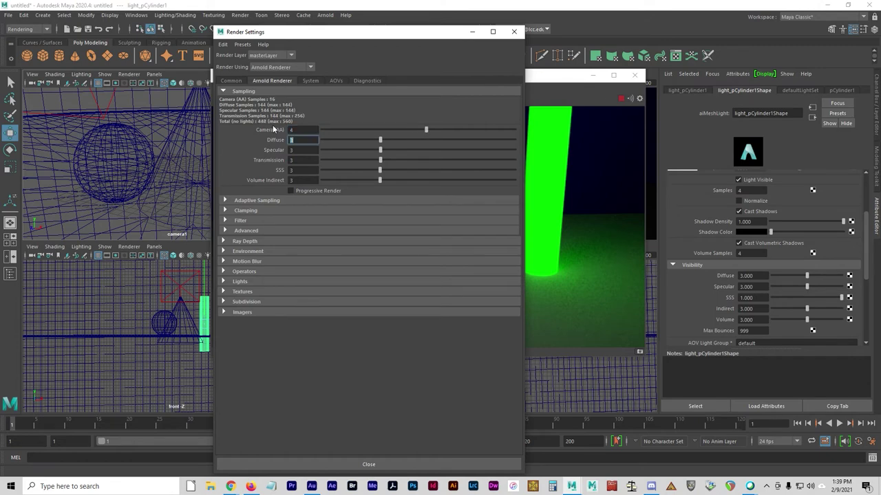
pyautogui.write('4')
pyautogui.press('Tab')
pyautogui.write('4')
pyautogui.press('Tab')
pyautogui.write('4')
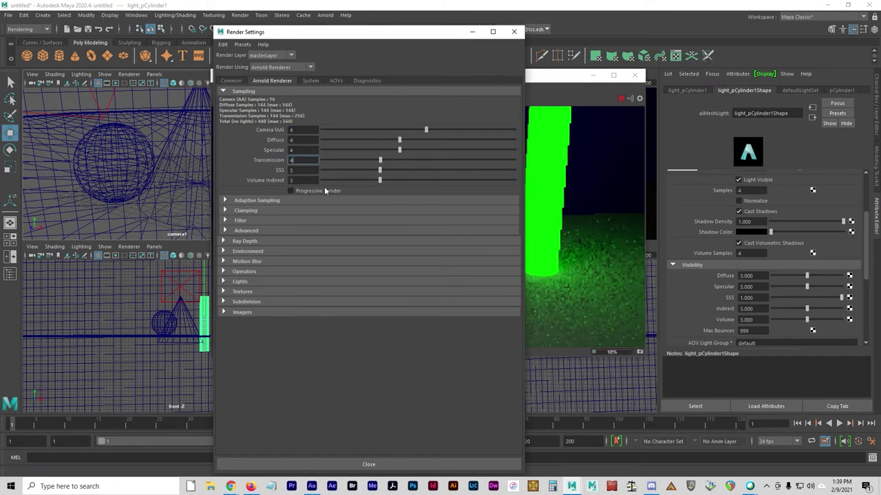
pyautogui.press('Tab')
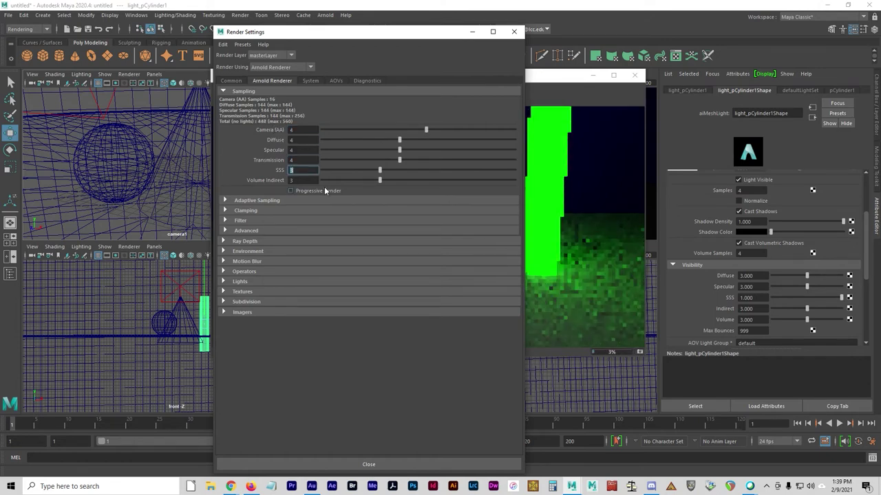
pyautogui.write('4')
pyautogui.press('Tab')
pyautogui.write('4')
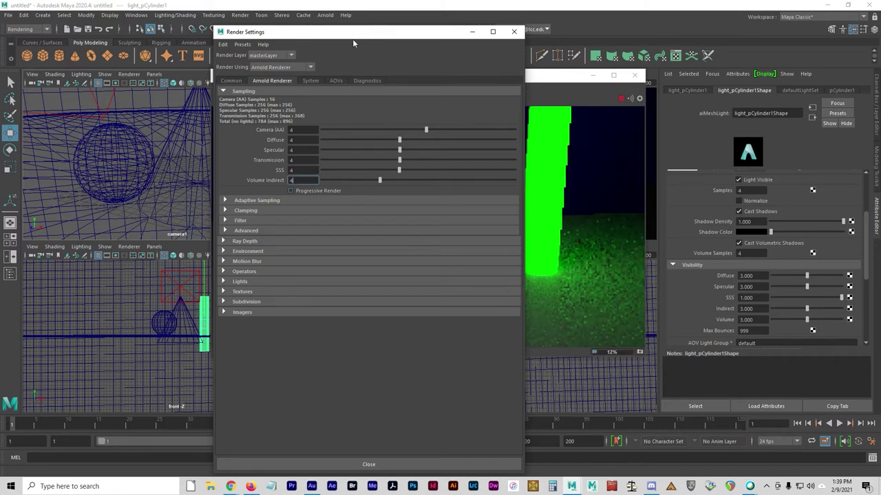
pyautogui.moveTo(388, 37); pyautogui.dragTo(175, 32)
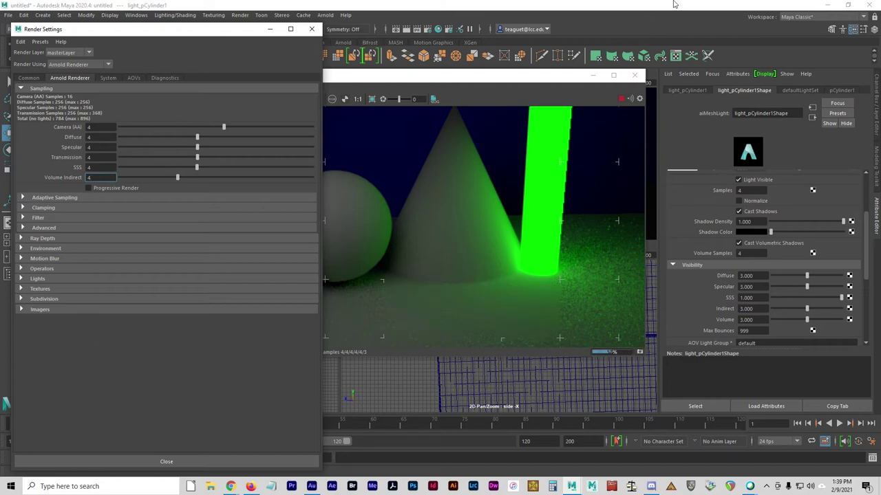
# - Close Render Settings and move the Arnold RenderView lower to uncover the viewports
pyautogui.click(312, 29)
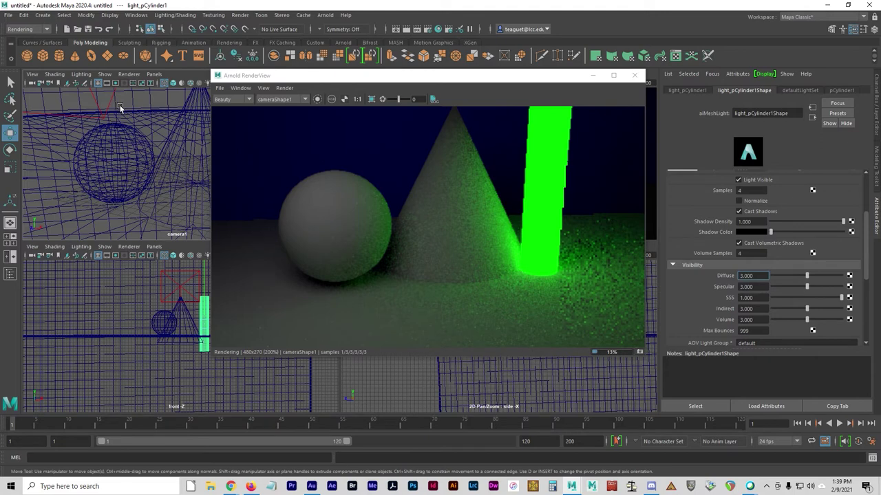
pyautogui.click(628, 101)
pyautogui.click(180, 285)
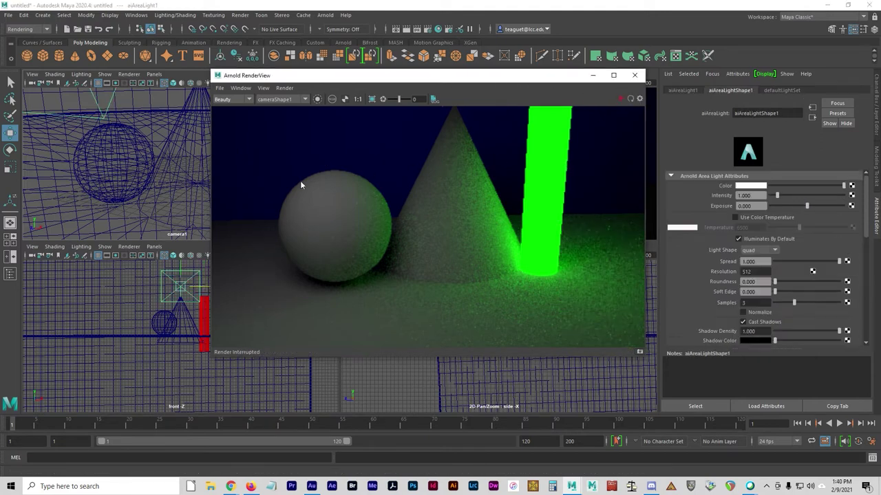
pyautogui.click(118, 107)
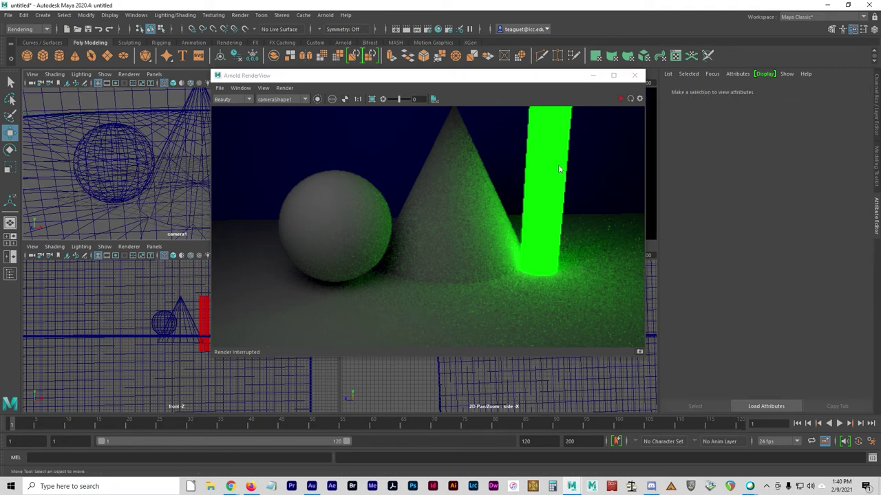
pyautogui.click(537, 153)
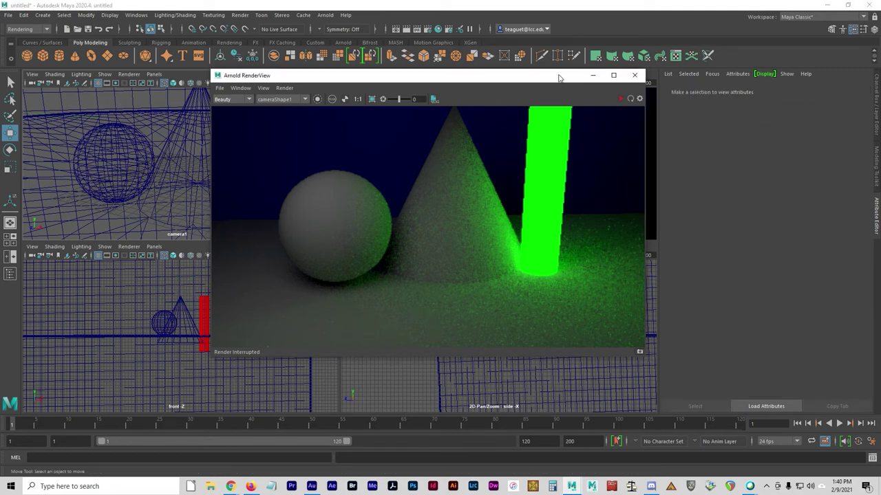
pyautogui.moveTo(559, 78); pyautogui.dragTo(535, 168)
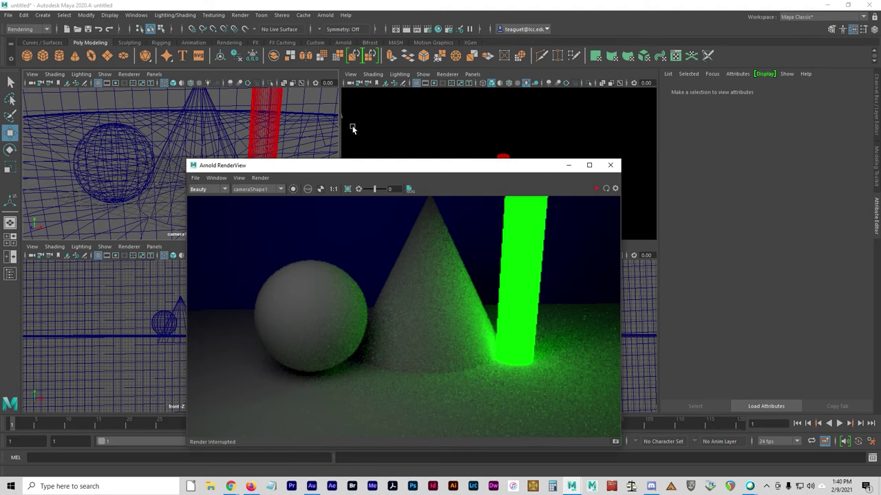
# - Select the cylinder in the perspective view and nudge RenderView slightly up and right
pyautogui.click(279, 119)
pyautogui.click(289, 114)
pyautogui.click(295, 108)
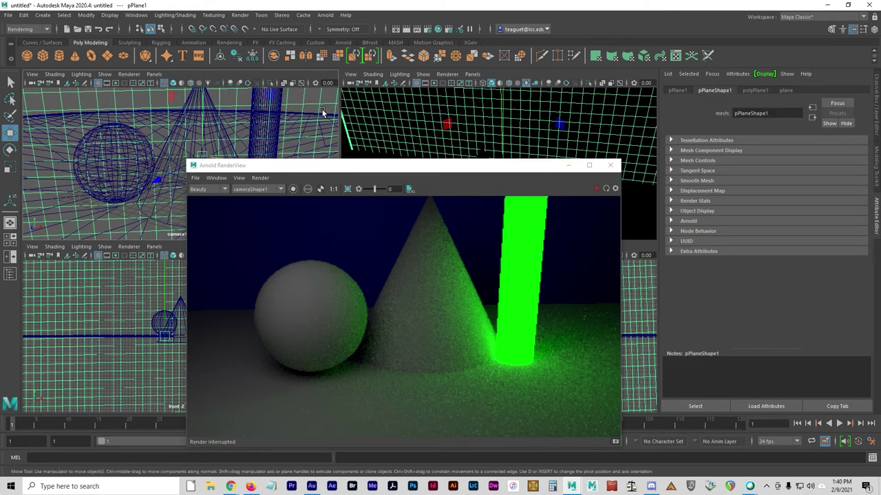
pyautogui.click(322, 112)
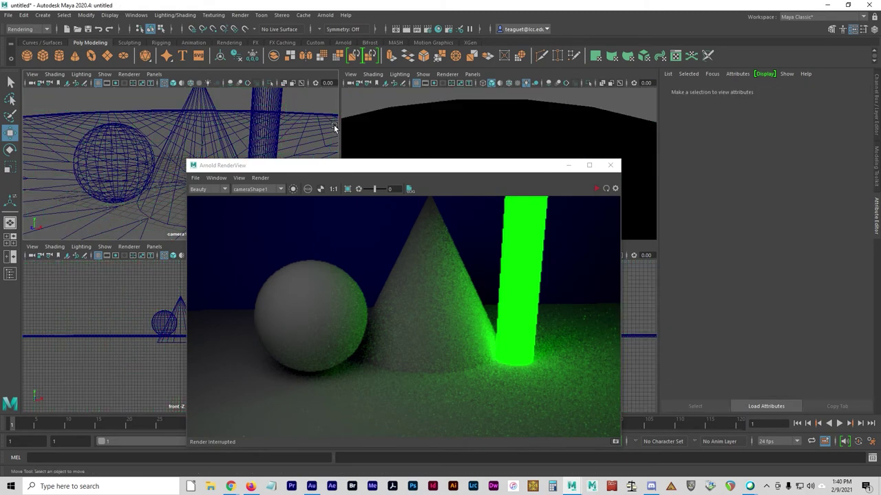
pyautogui.click(279, 107)
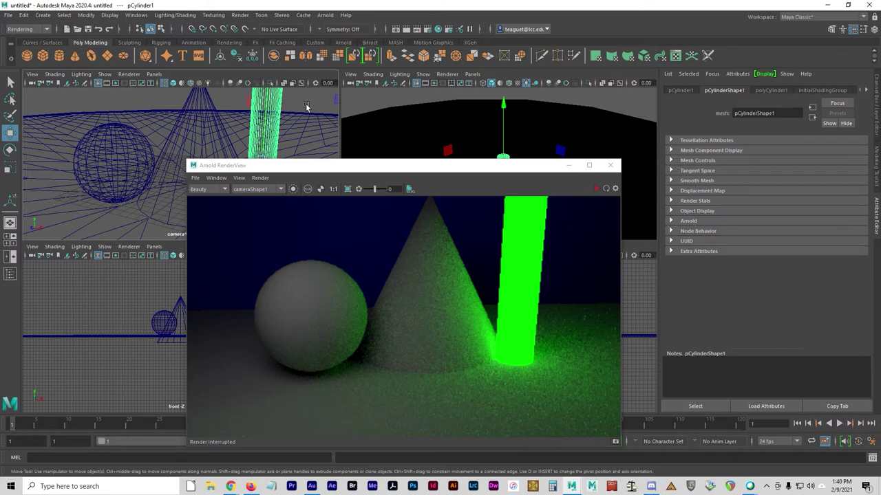
pyautogui.moveTo(323, 172); pyautogui.dragTo(329, 155)
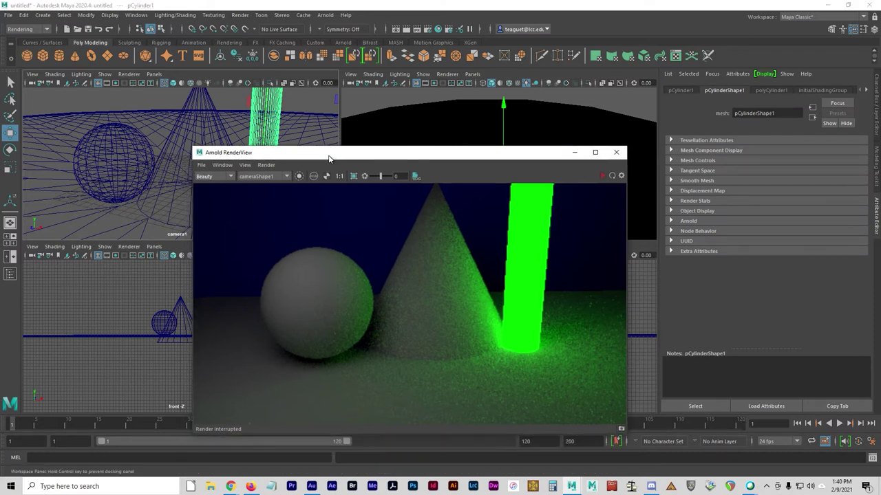
# - Start an IPR render and switch the display to Alpha Channel, then back to RGB
pyautogui.click(602, 173)
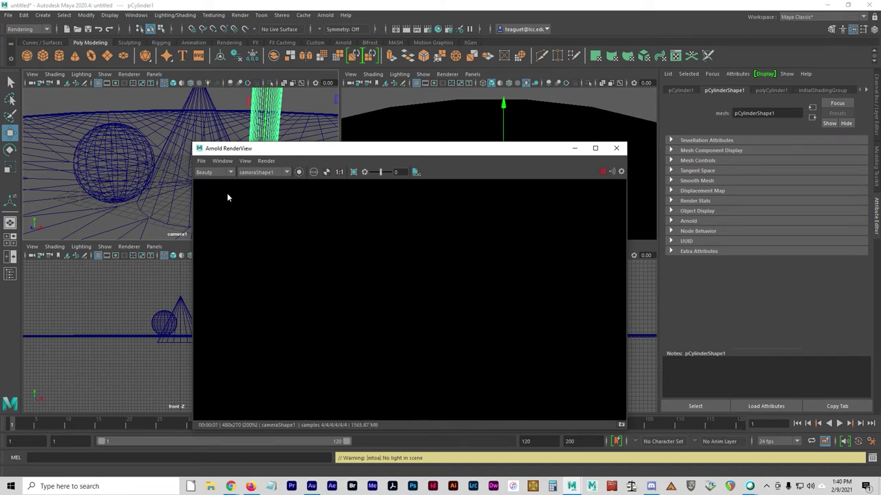
pyautogui.click(245, 161)
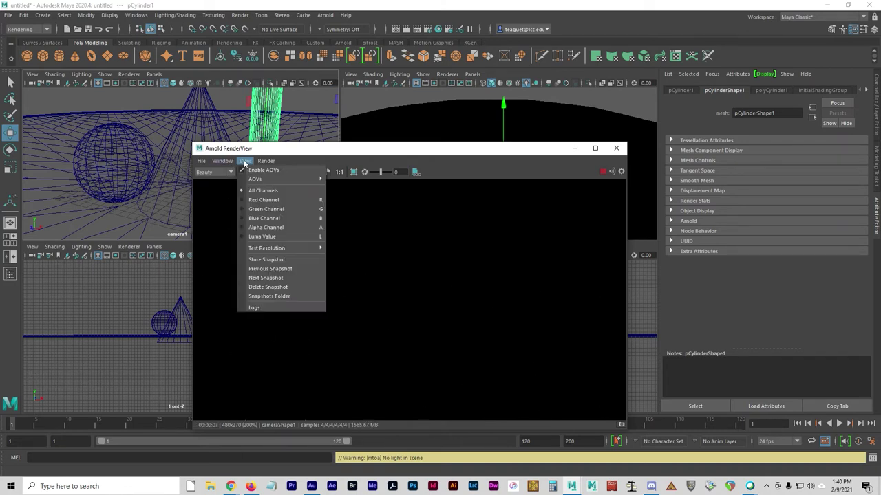
pyautogui.click(289, 227)
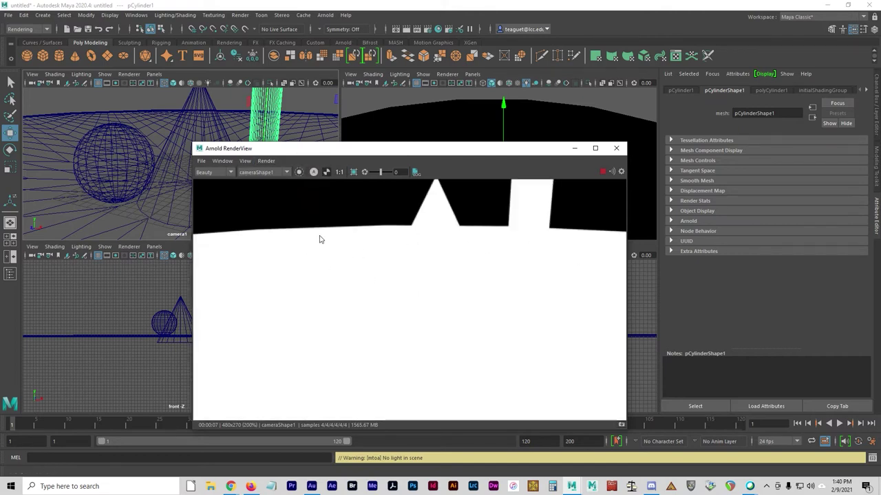
pyautogui.click(245, 160)
pyautogui.click(269, 192)
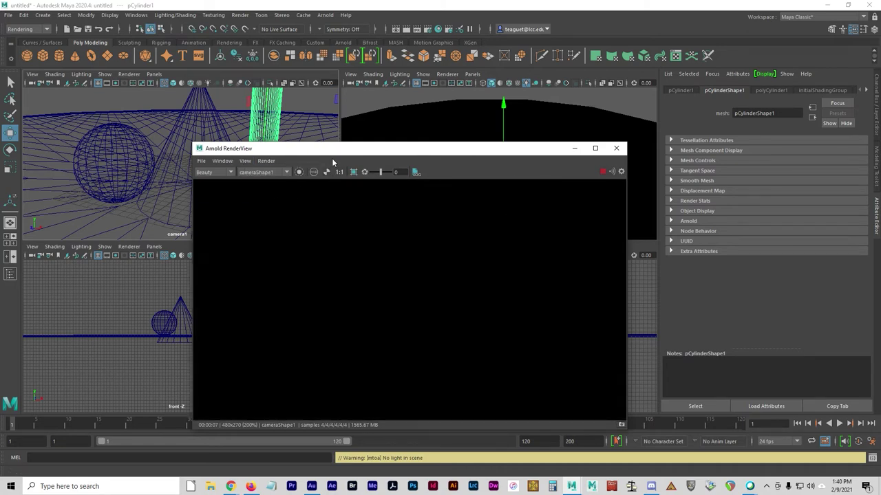
# - Open the Arnold > Lights menu from the main Maya window
pyautogui.click(242, 6)
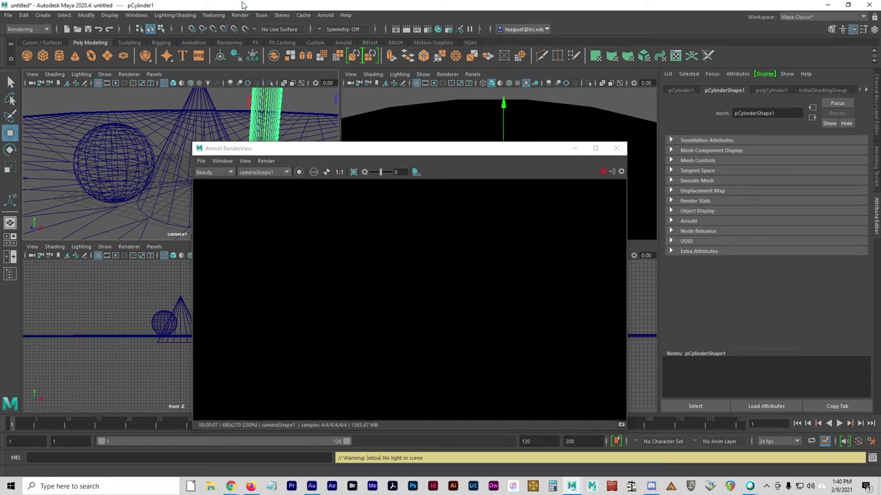
pyautogui.click(325, 14)
pyautogui.moveTo(369, 62)
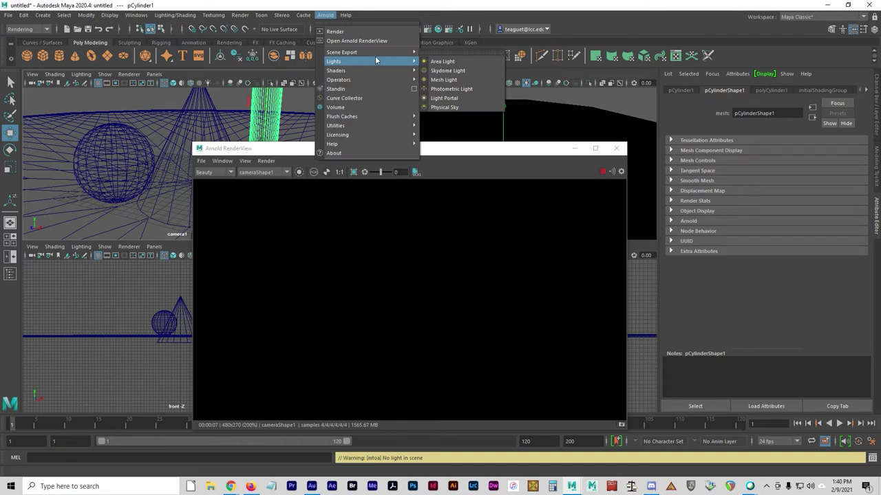
# - Create an Arnold Skydome Light and move the RenderView window up and left
pyautogui.click(481, 72)
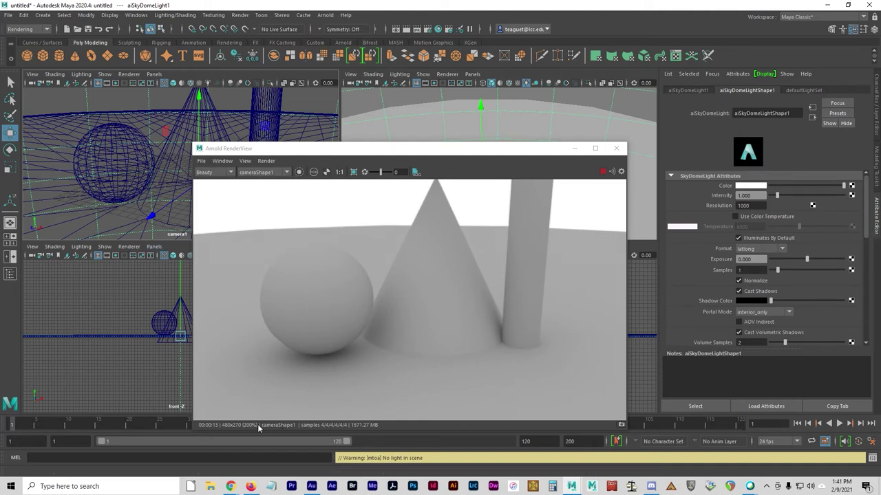
pyautogui.scroll(-2, 158, 344)
pyautogui.scroll(-3, 137, 348)
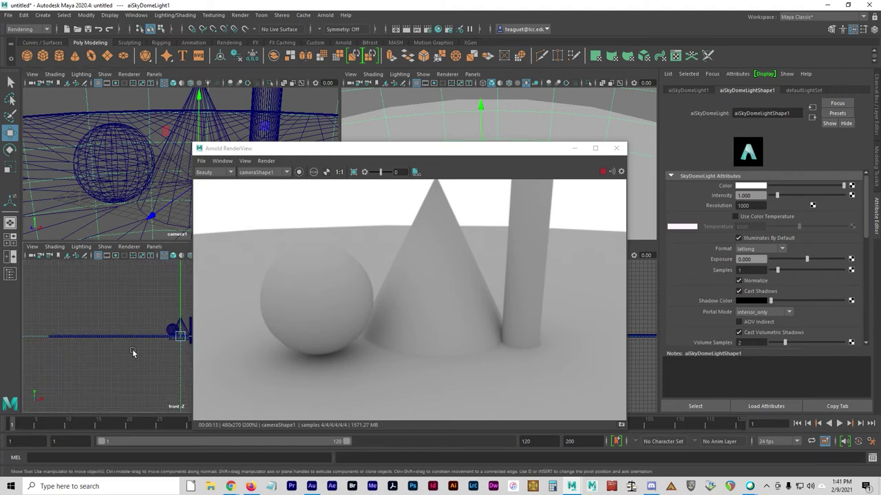
pyautogui.scroll(-4, 146, 358)
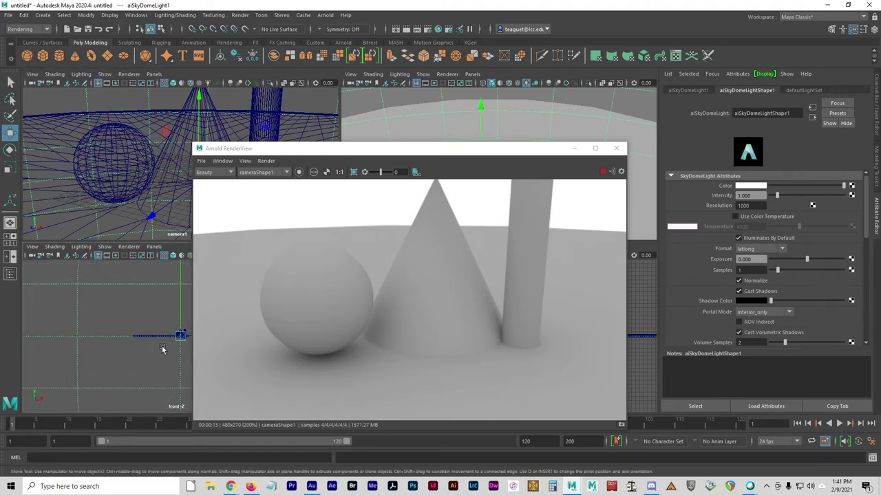
pyautogui.scroll(6, 125, 360)
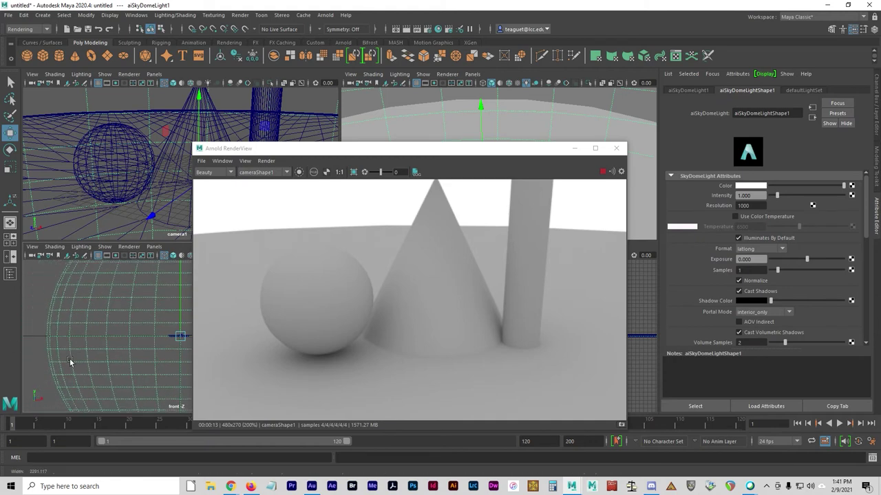
pyautogui.moveTo(332, 150); pyautogui.dragTo(221, 133)
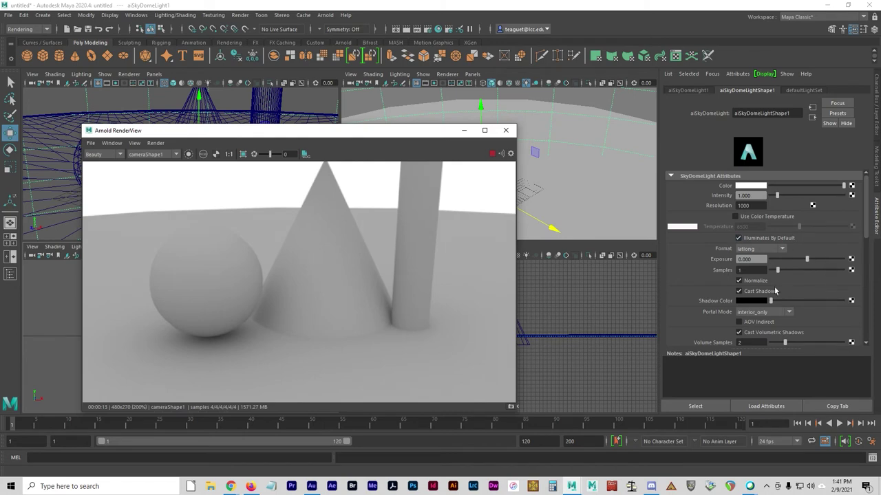
# - Turn off Normalize on the skydome light in the Attribute Editor
pyautogui.click(739, 281)
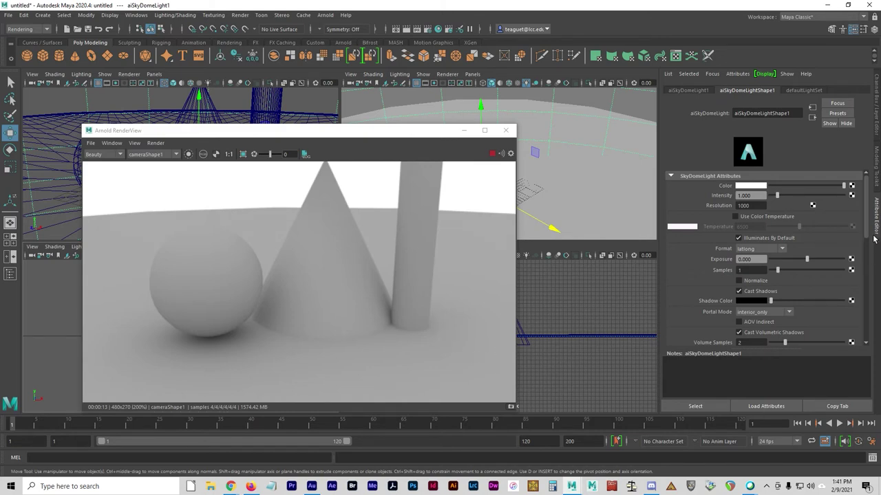
pyautogui.scroll(-3, 874, 239)
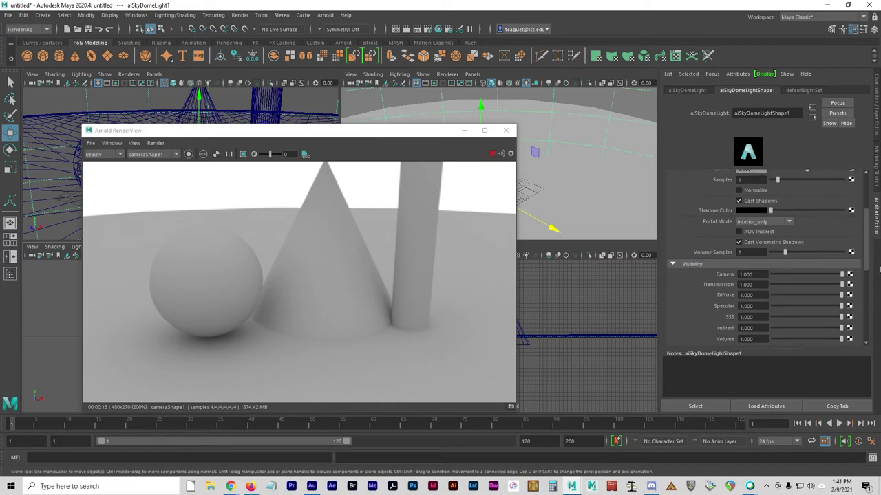
pyautogui.scroll(-3, 878, 270)
pyautogui.scroll(5, 878, 270)
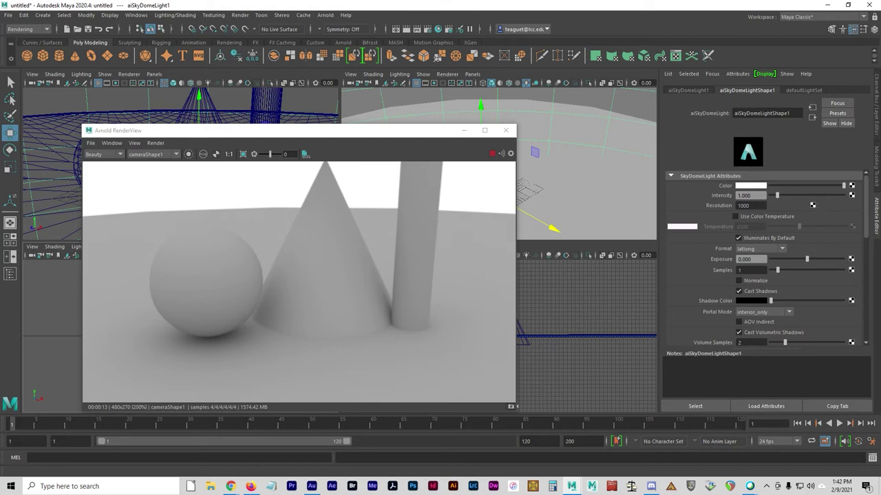
# - Try a saturated cyan colour for the skydome light through its Color swatch
pyautogui.click(756, 186)
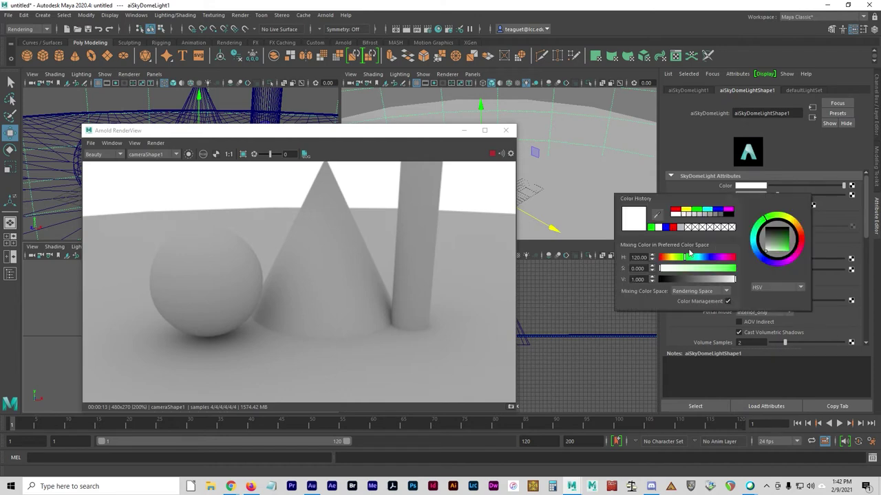
pyautogui.click(755, 186)
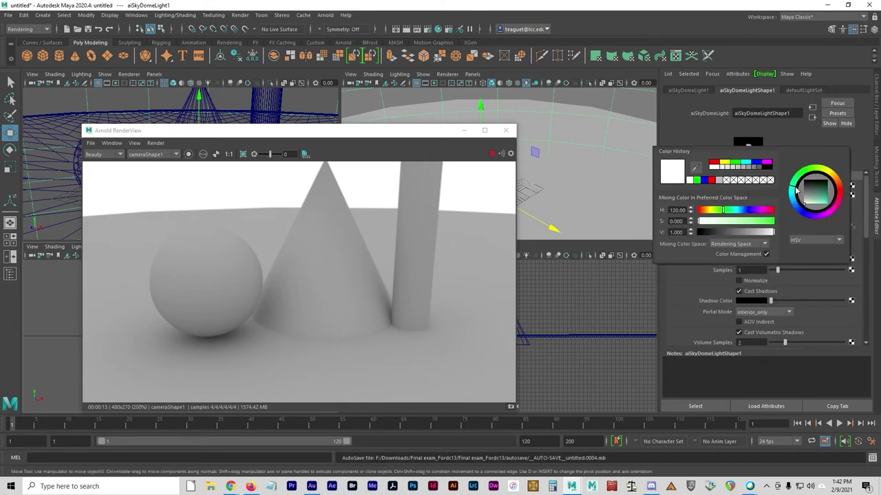
pyautogui.click(732, 211)
pyautogui.click(721, 222)
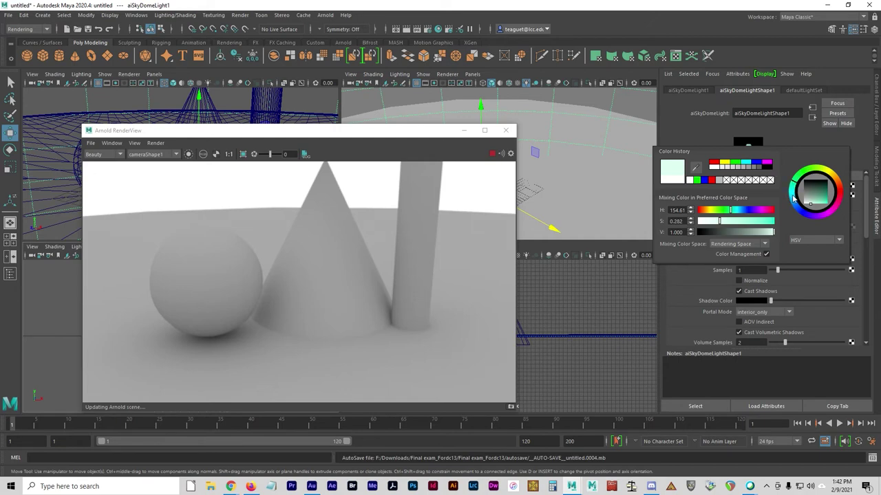
pyautogui.moveTo(780, 199); pyautogui.dragTo(779, 209)
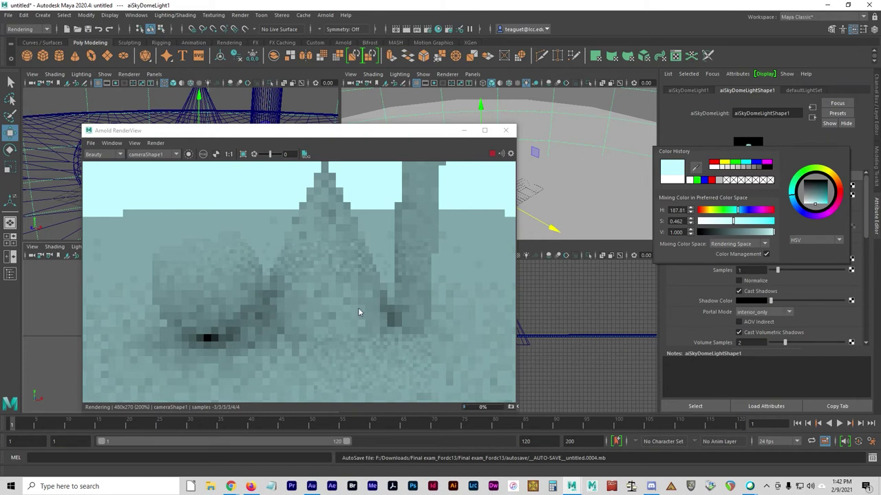
pyautogui.click(473, 216)
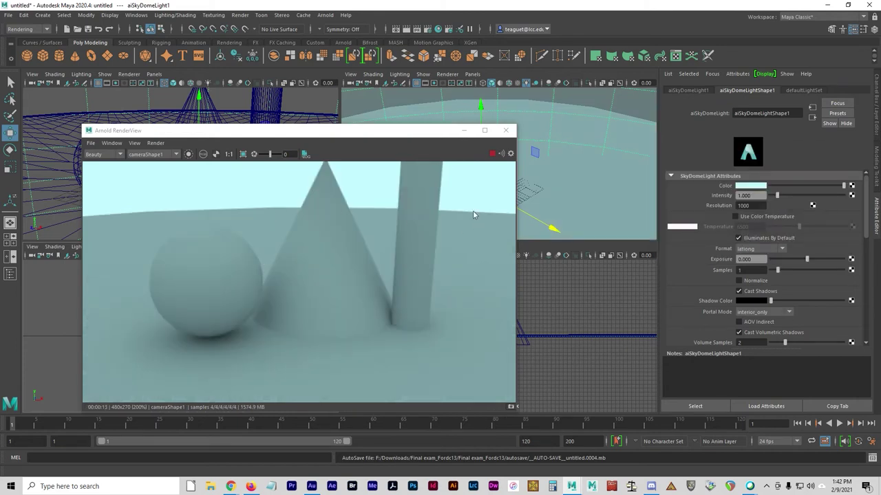
# - Change the skydome light colour to pure yellow from the palette
pyautogui.click(750, 187)
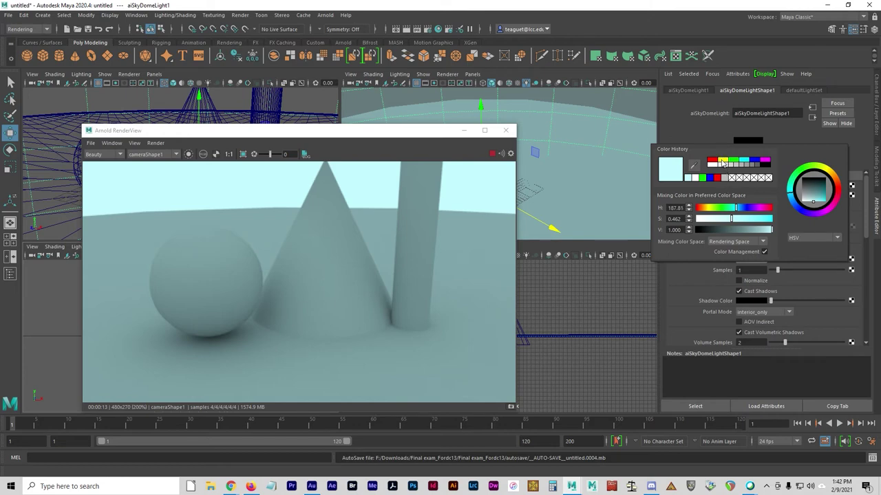
pyautogui.click(722, 161)
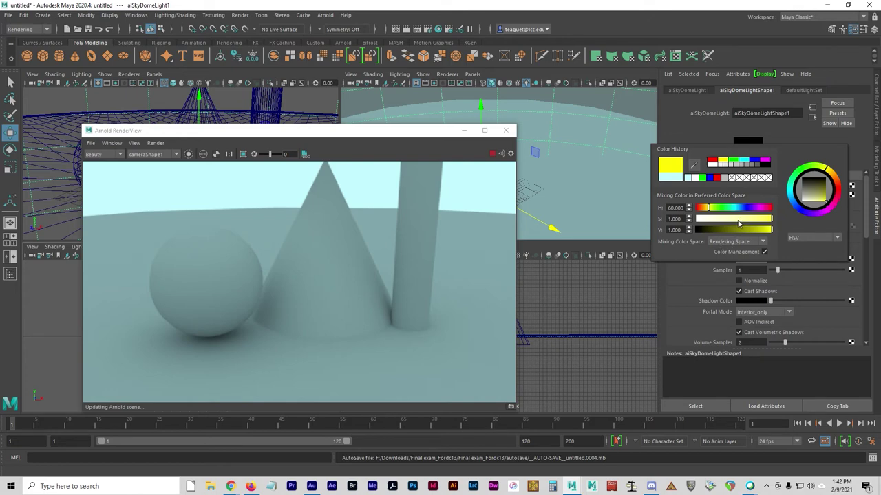
pyautogui.click(563, 208)
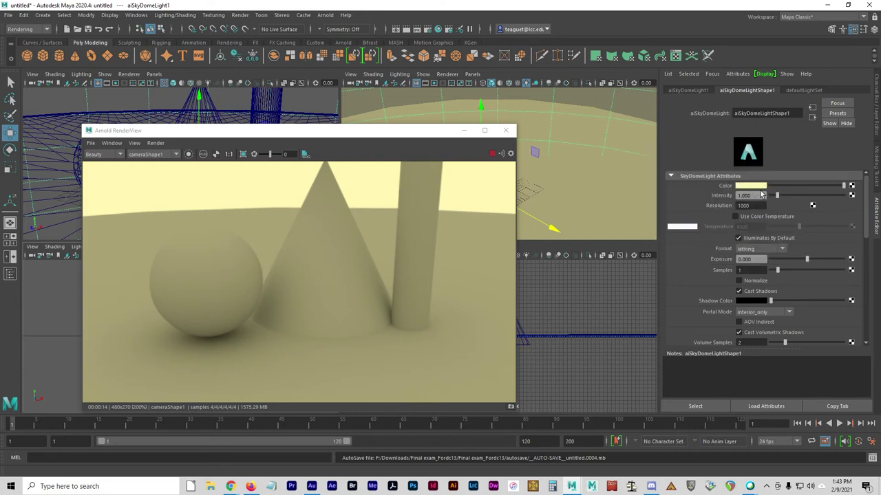
# - Lower the skydome colour's saturation to about 0.36 for a pale cream-yellow
pyautogui.click(755, 188)
pyautogui.moveTo(736, 222); pyautogui.dragTo(726, 222)
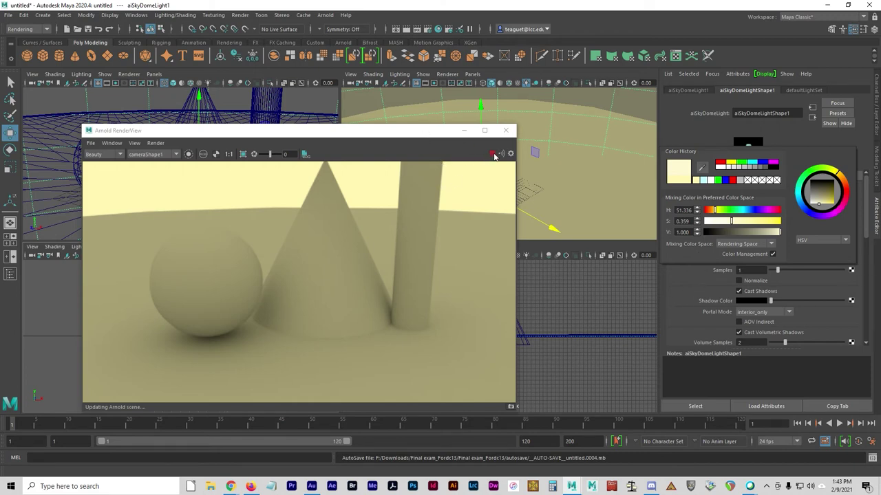
pyautogui.click(397, 210)
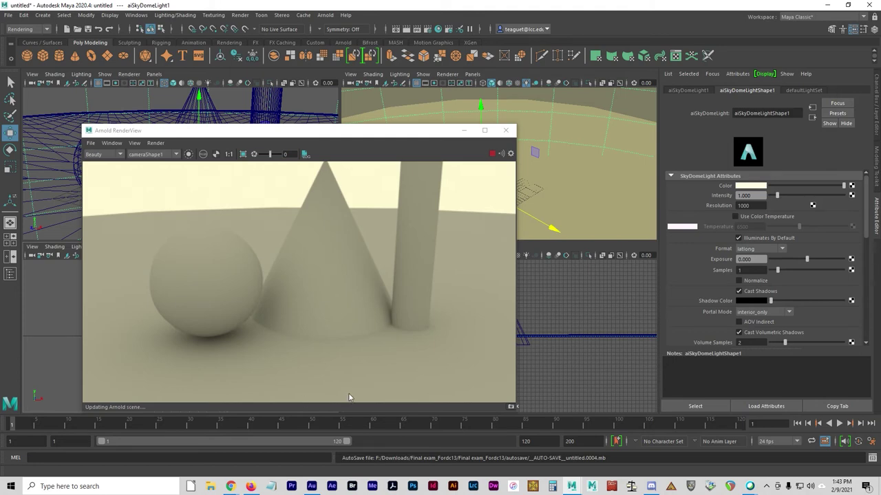
# - Reopen Arnold RenderView from the Arnold menu and start a new IPR render
pyautogui.hotkey('alt', 'F4')
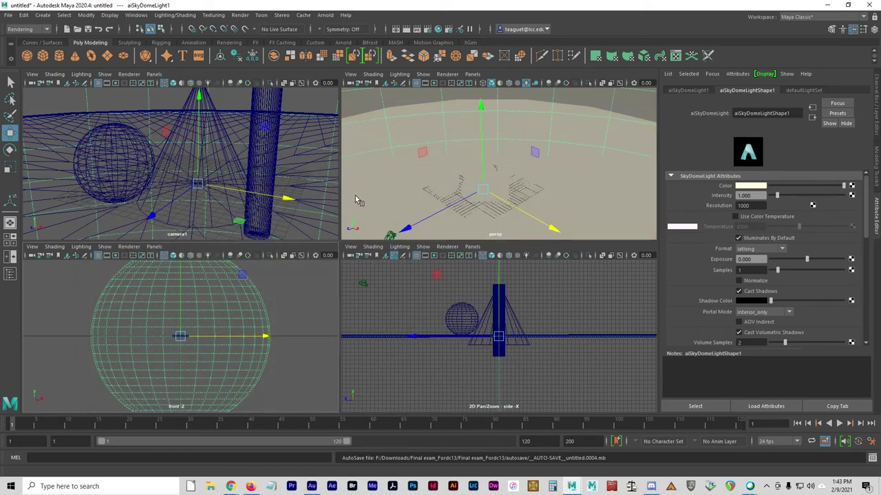
pyautogui.click(325, 14)
pyautogui.moveTo(353, 64)
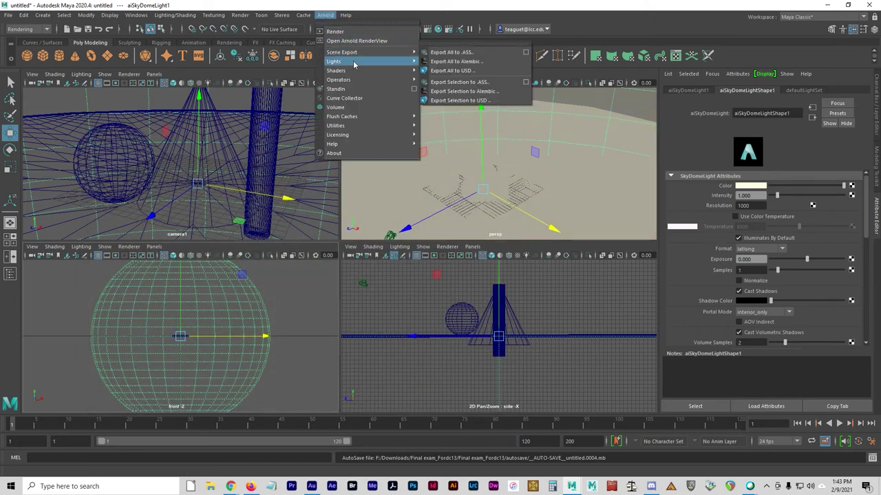
pyautogui.click(357, 40)
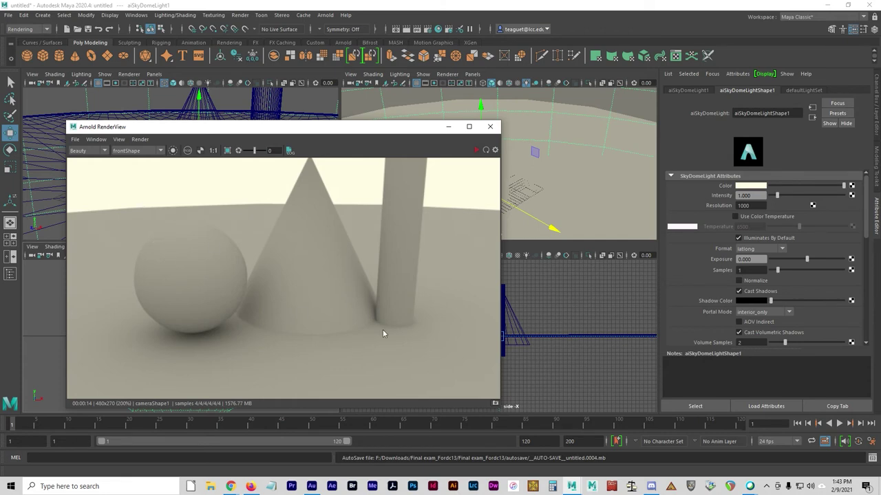
pyautogui.click(477, 151)
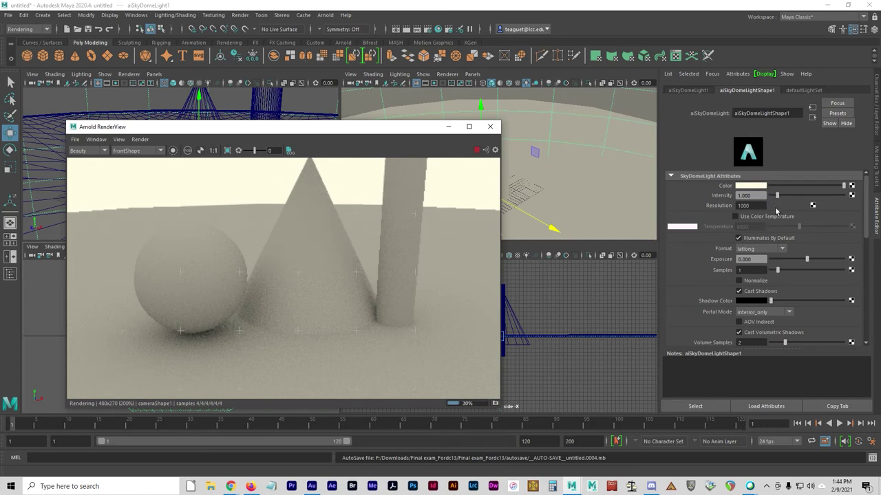
# - Check the skydome Format options, keep latlong, and pick the ground disc in the render
pyautogui.click(780, 256)
pyautogui.click(781, 250)
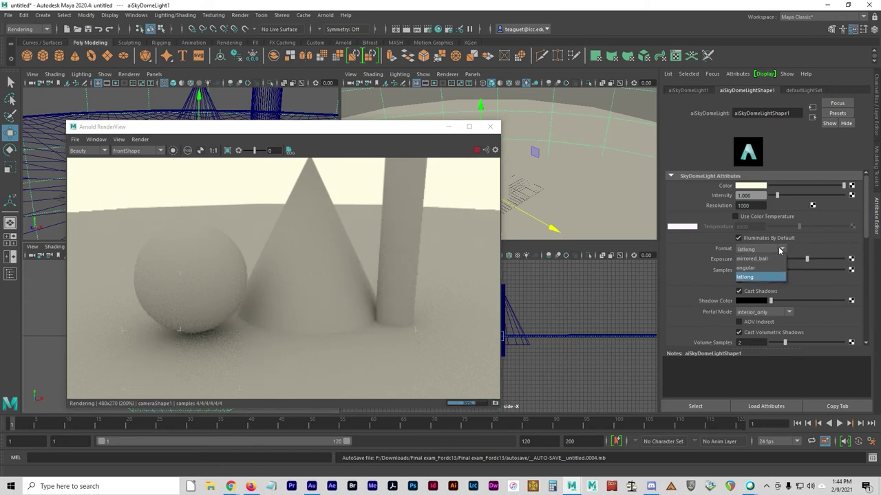
pyautogui.click(720, 258)
pyautogui.click(239, 260)
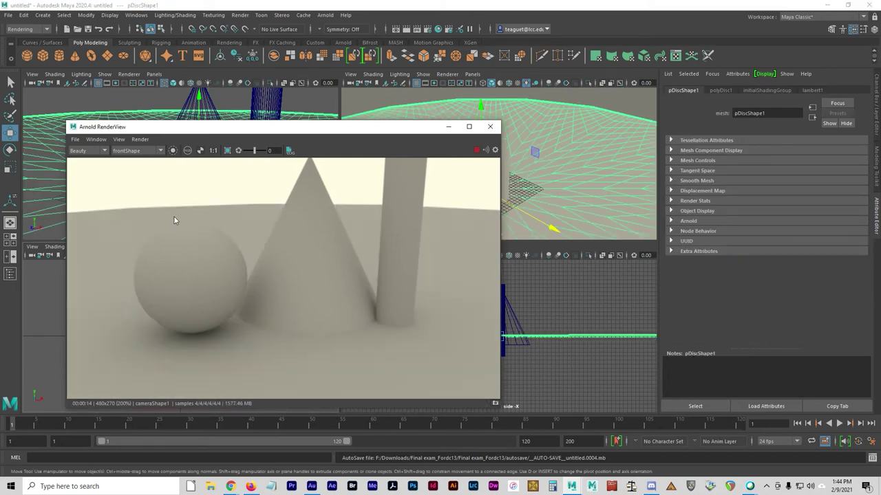
# - Crop the render region around the sphere and cone, then select aiSkyDomeLight1 instead of the disc
pyautogui.click(226, 150)
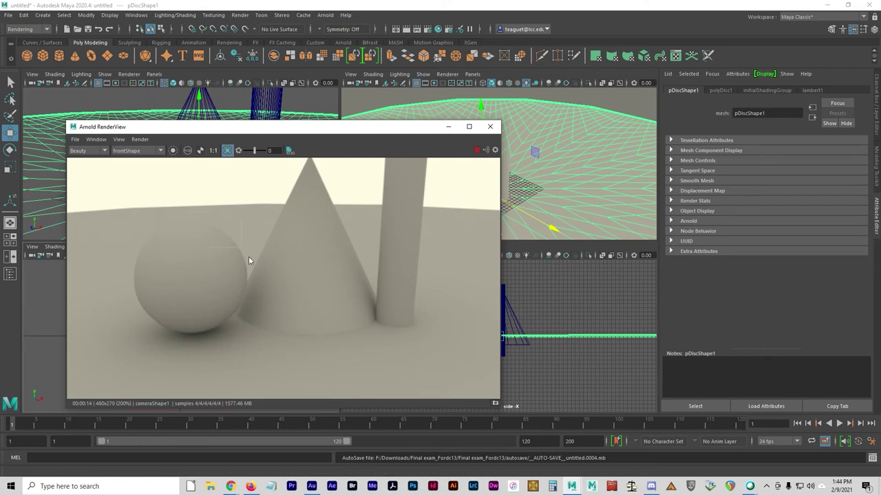
pyautogui.moveTo(185, 211); pyautogui.dragTo(343, 359)
pyautogui.click(10, 82)
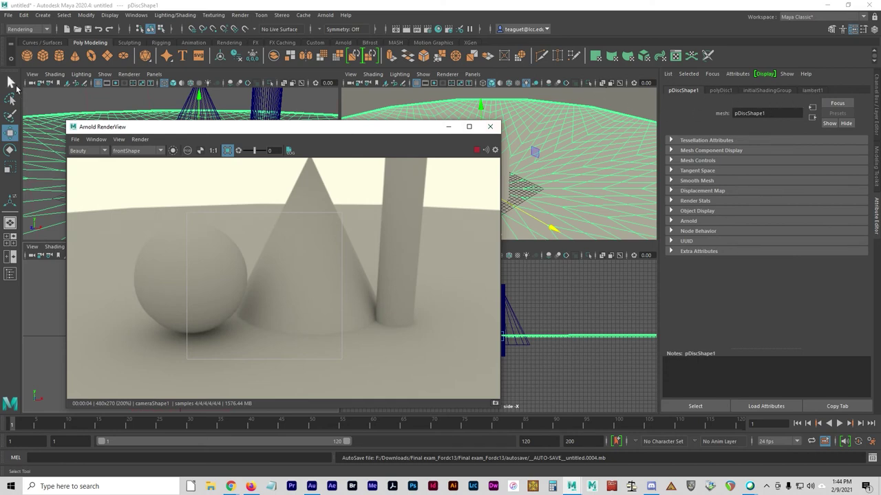
pyautogui.click(45, 101)
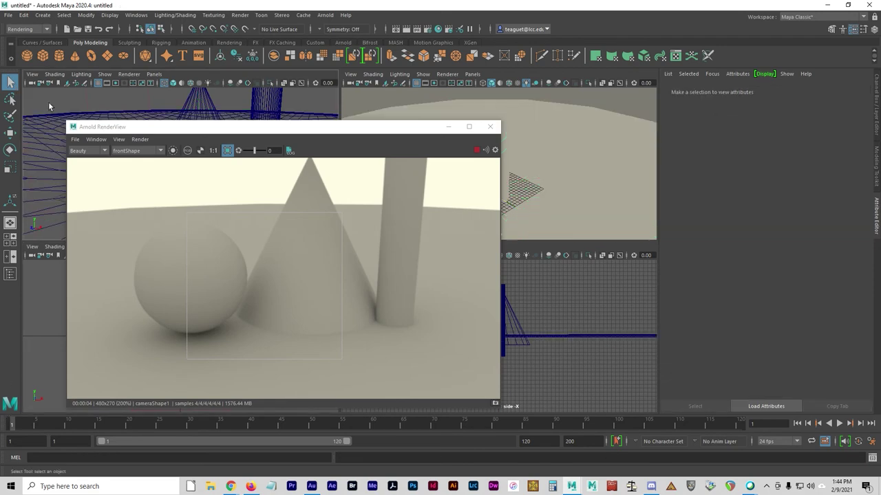
pyautogui.moveTo(133, 100); pyautogui.dragTo(133, 100)
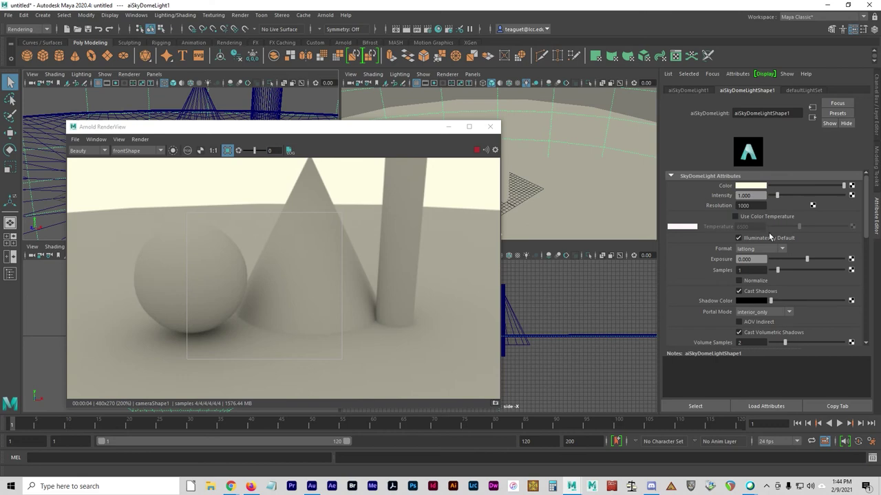
# - Enable Use Color Temperature, try values up to 13388, then settle on 6176
pyautogui.click(756, 218)
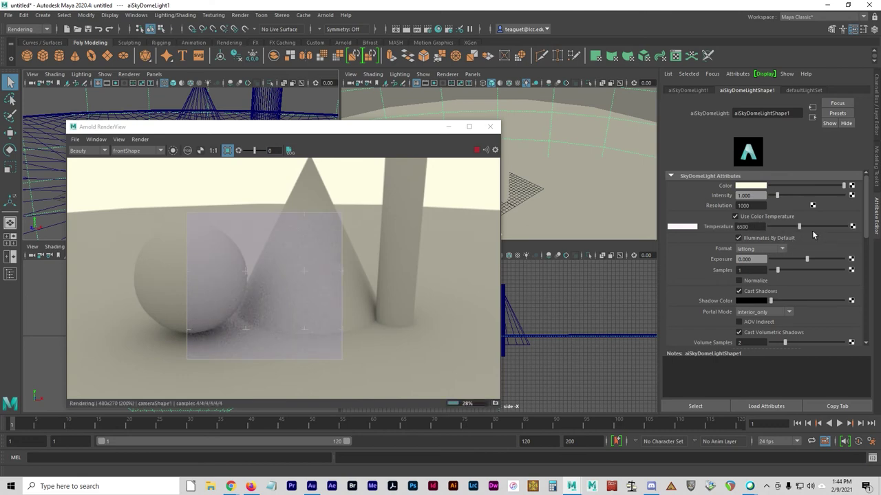
pyautogui.moveTo(798, 226); pyautogui.dragTo(808, 227)
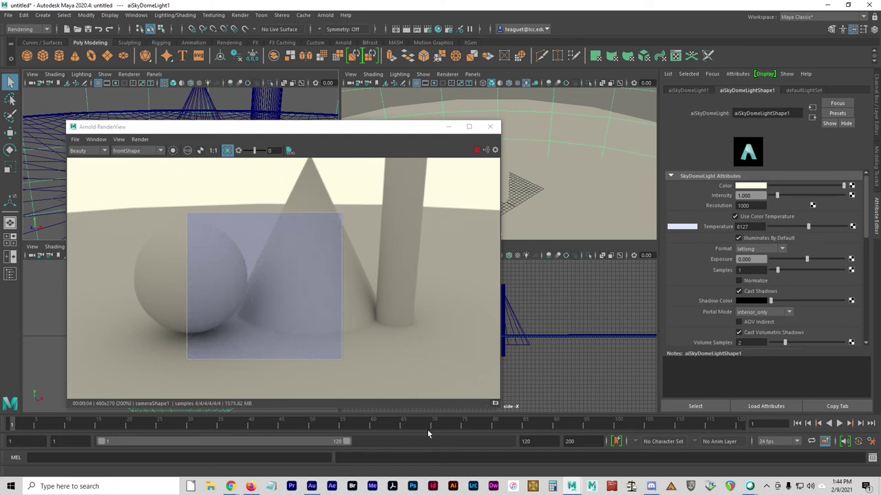
pyautogui.click(814, 228)
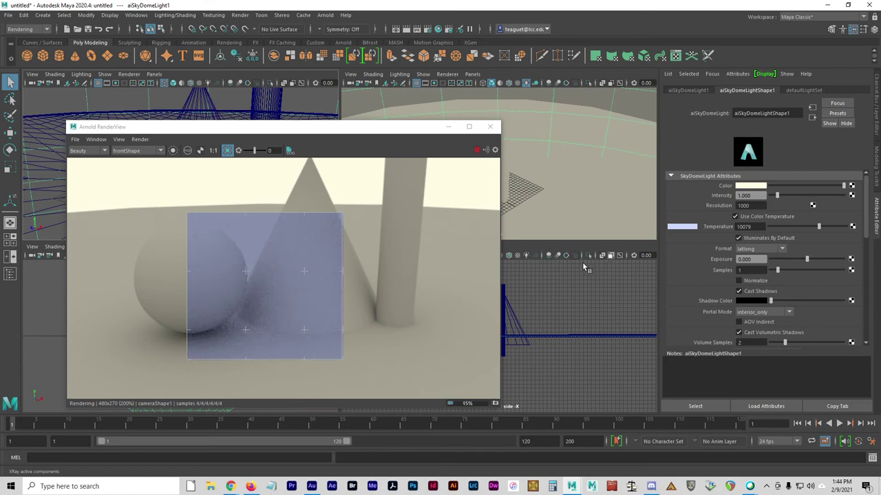
pyautogui.click(819, 227)
pyautogui.click(836, 228)
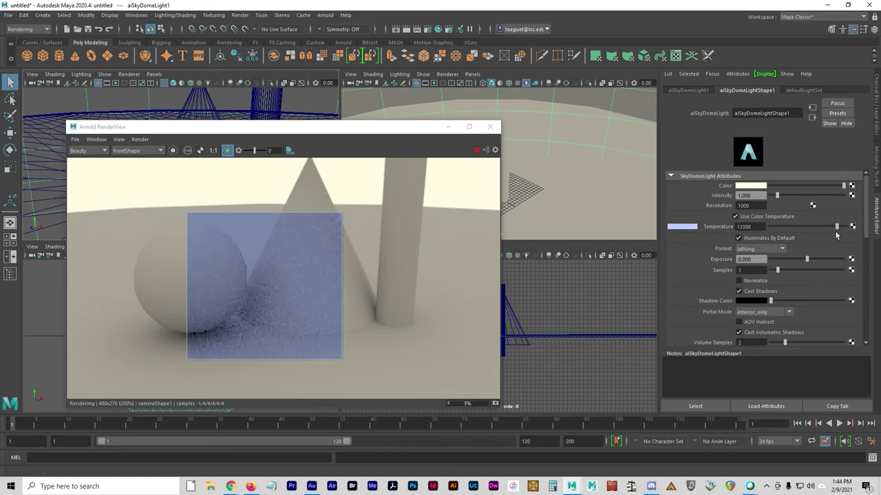
pyautogui.click(798, 227)
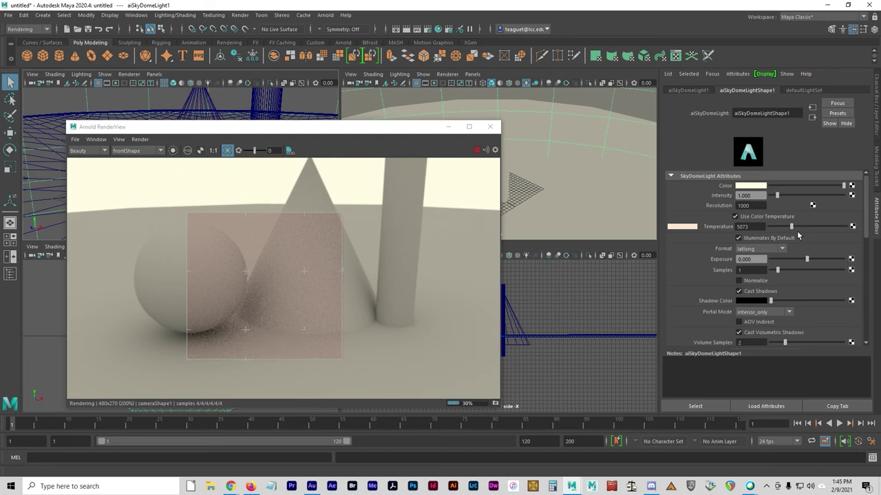
pyautogui.moveTo(798, 236); pyautogui.dragTo(800, 235)
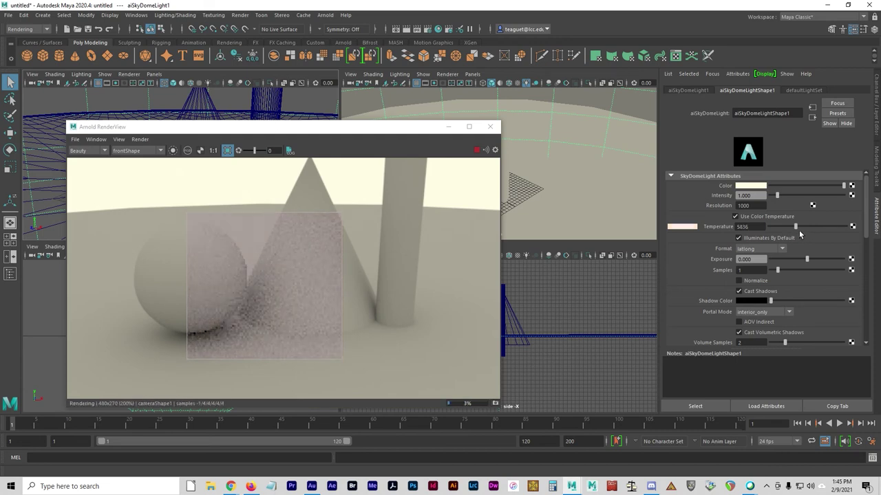
pyautogui.click(801, 229)
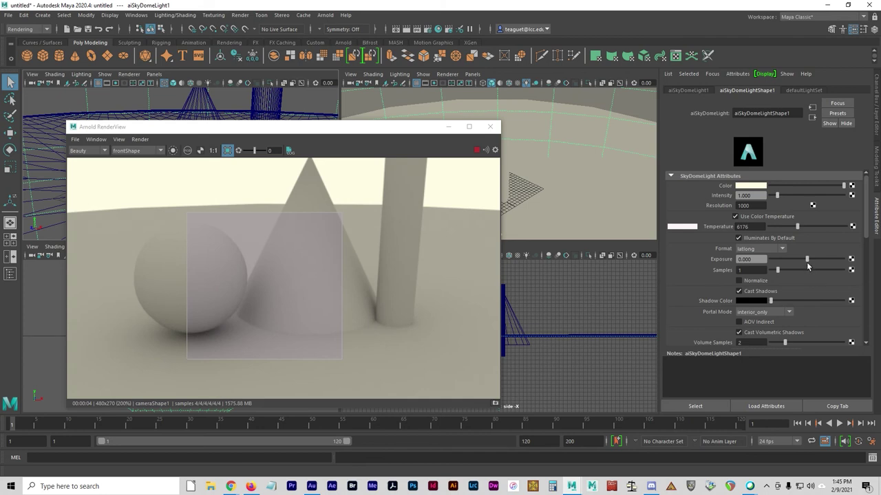
# - Set the skydome light's Samples and Volume Samples to 3
pyautogui.scroll(-2, 808, 267)
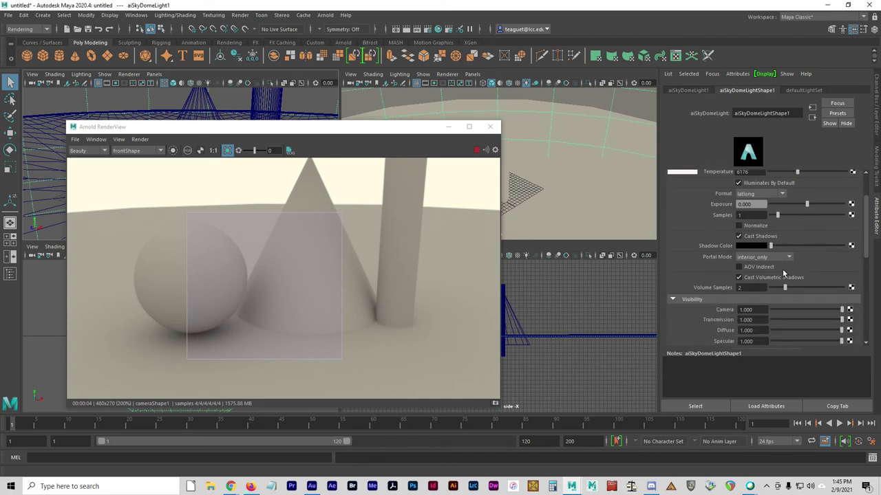
pyautogui.click(755, 288)
pyautogui.click(757, 215)
pyautogui.write('3')
pyautogui.press('Tab')
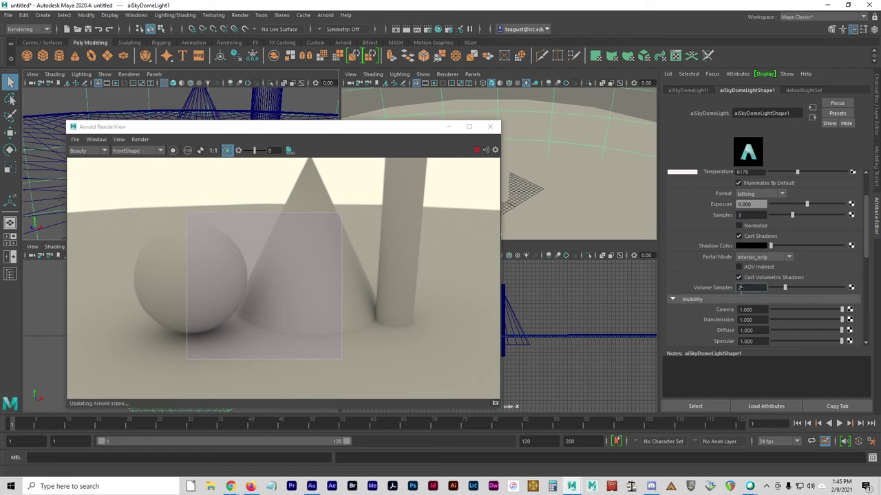
pyautogui.write('3')
pyautogui.press('Tab')
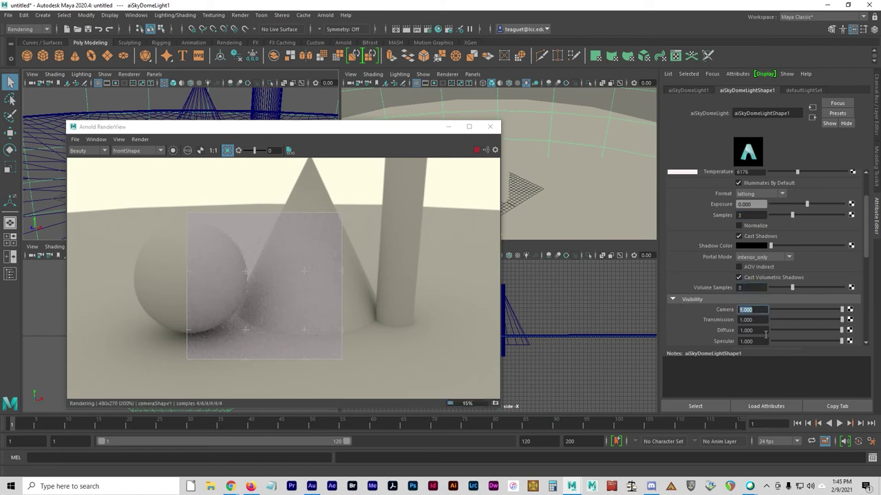
# - Enter 3.000 for Camera, Transmission, Diffuse, Specular, SSS, Indirect and Volume visibility
pyautogui.write('3')
pyautogui.press('Tab')
pyautogui.write('3')
pyautogui.press('Tab')
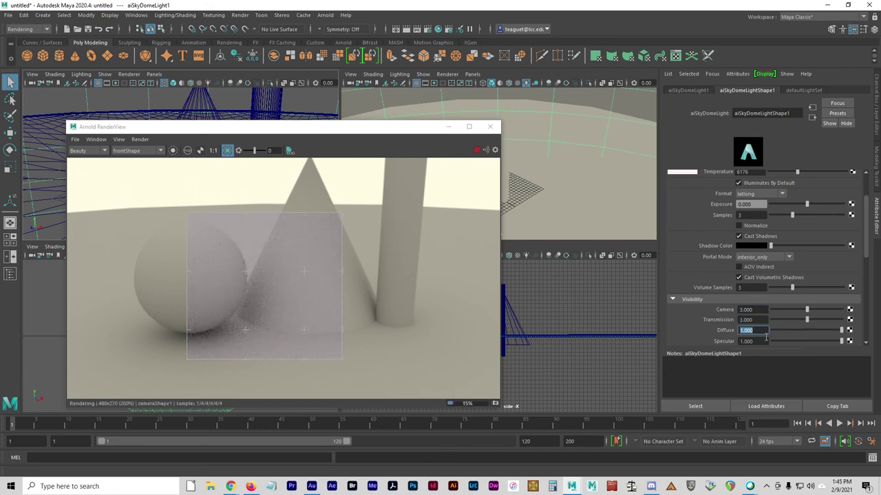
pyautogui.write('3')
pyautogui.press('Tab')
pyautogui.write('3')
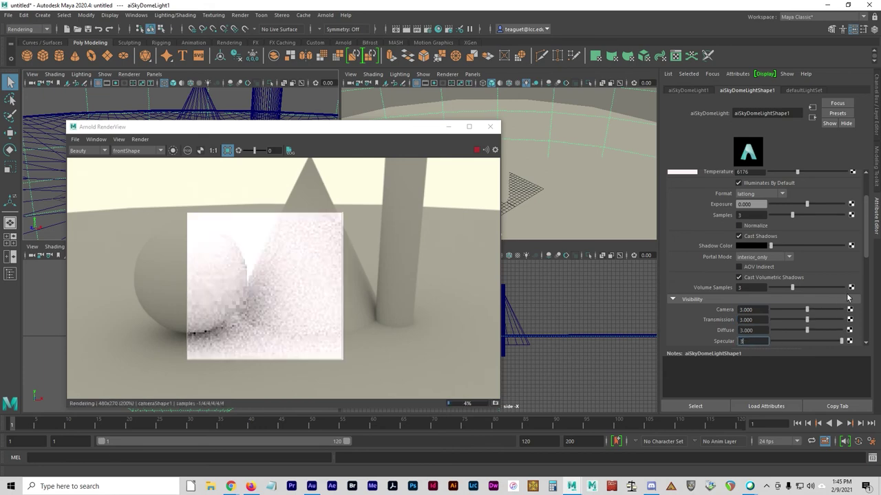
pyautogui.press('Tab')
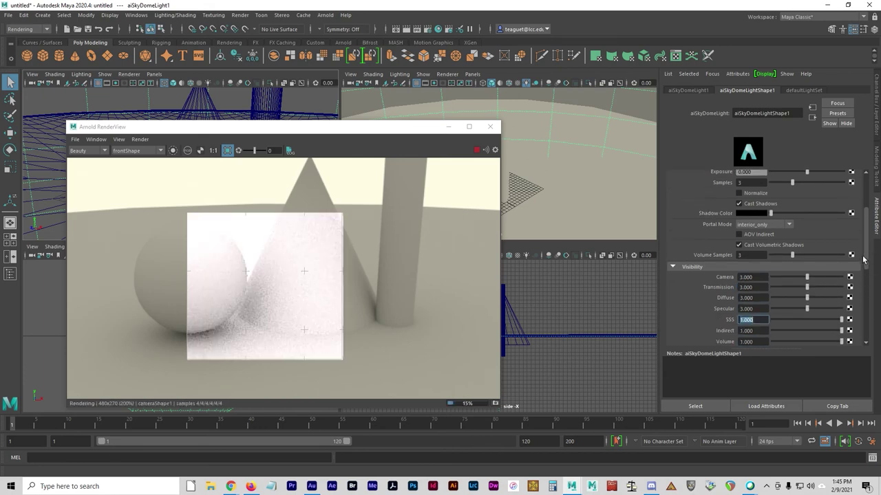
pyautogui.write('3')
pyautogui.press('Tab')
pyautogui.write('3')
pyautogui.press('Tab')
pyautogui.write('3')
pyautogui.press('Tab')
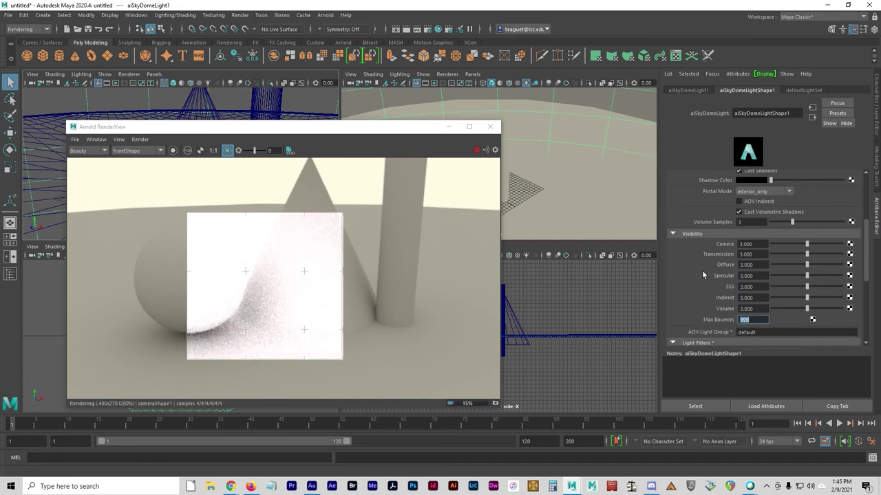
pyautogui.click(760, 267)
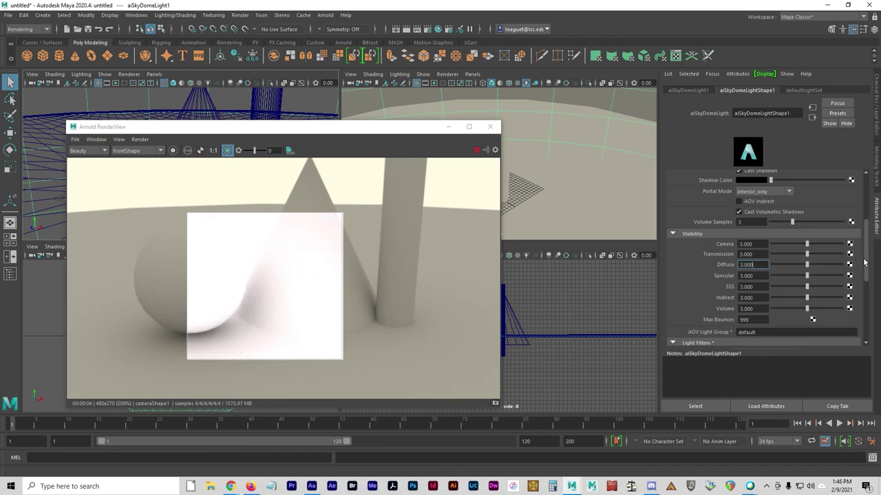
# - Lower the sky dome light's exposure to -0.769 and turn off the RenderView crop region for full-frame rendering
pyautogui.scroll(4, 871, 274)
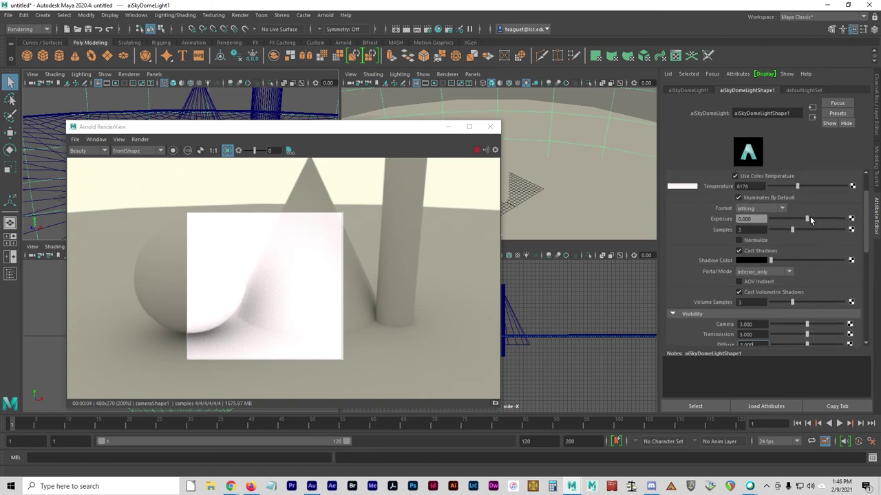
pyautogui.moveTo(810, 225); pyautogui.dragTo(803, 226)
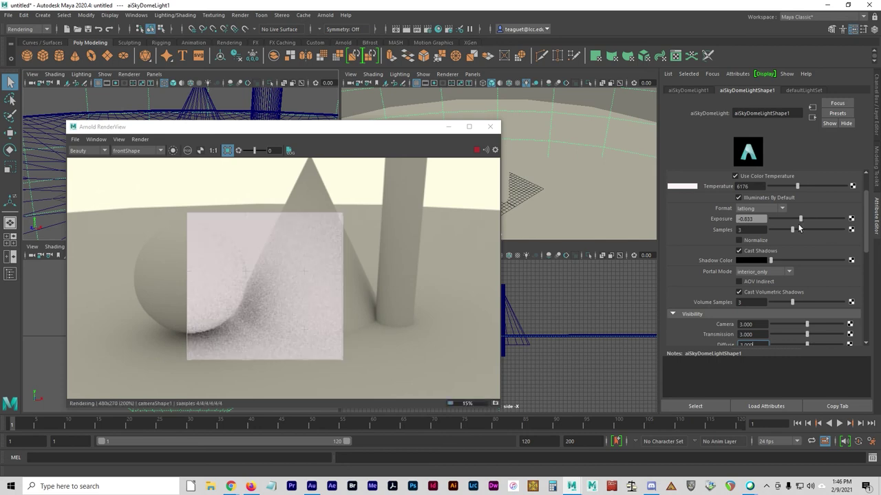
pyautogui.moveTo(801, 227); pyautogui.dragTo(806, 225)
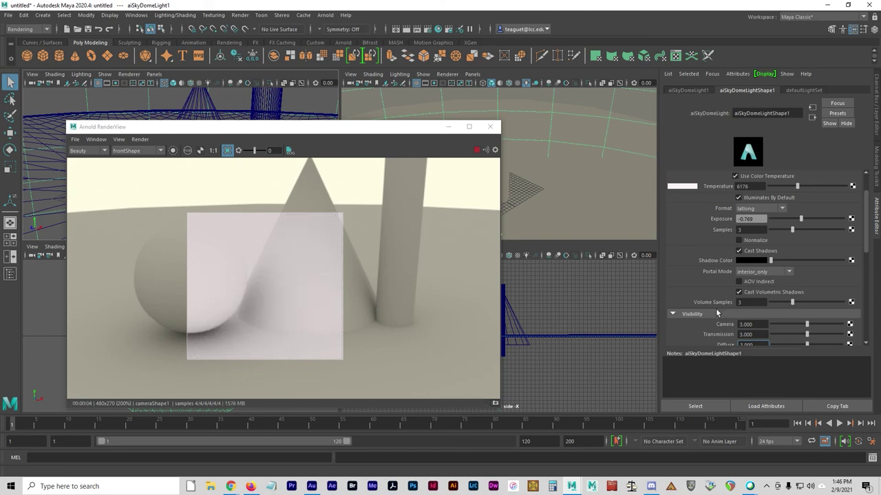
pyautogui.click(231, 253)
pyautogui.click(232, 152)
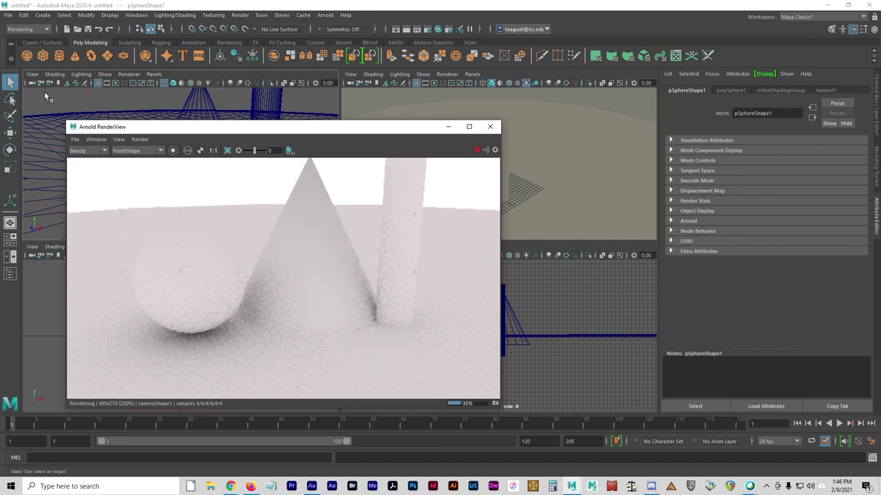
# - Reselect aiSkyDomeLight1 in the main Maya window
pyautogui.click(103, 100)
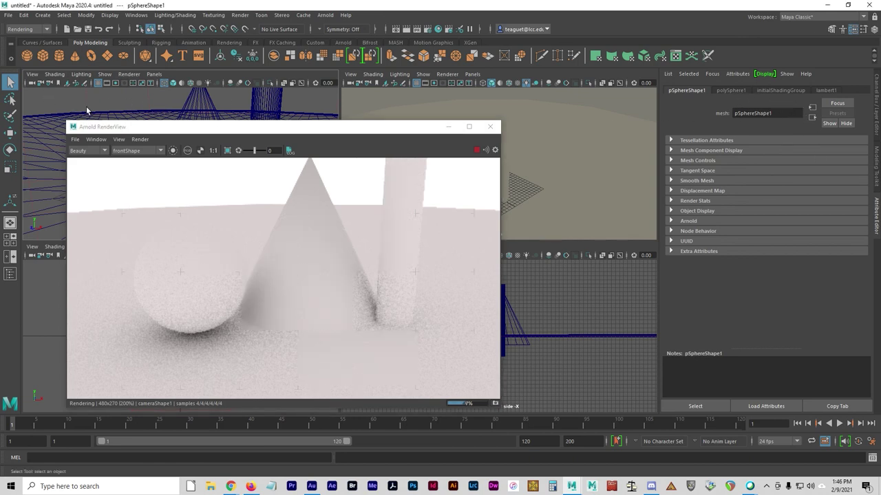
pyautogui.moveTo(157, 97); pyautogui.dragTo(70, 107)
pyautogui.click(90, 105)
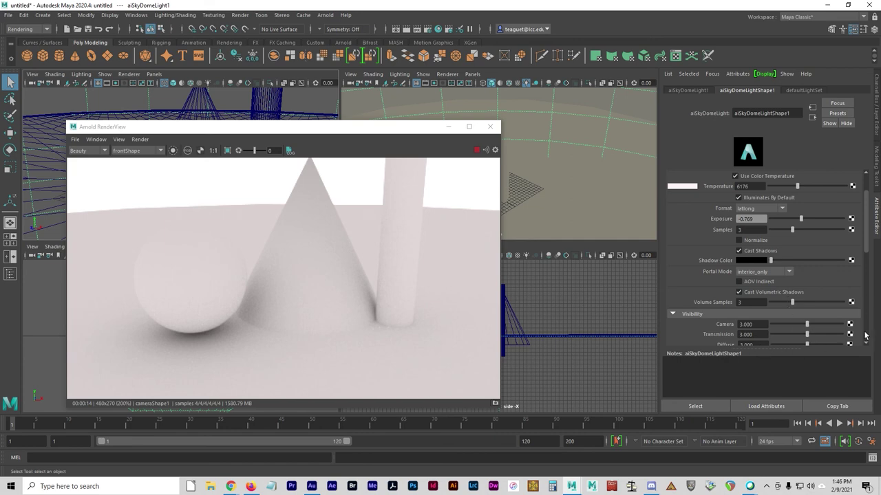
# - Set the light's Diffuse and Camera visibility both to 1.000
pyautogui.moveTo(872, 252); pyautogui.dragTo(874, 269)
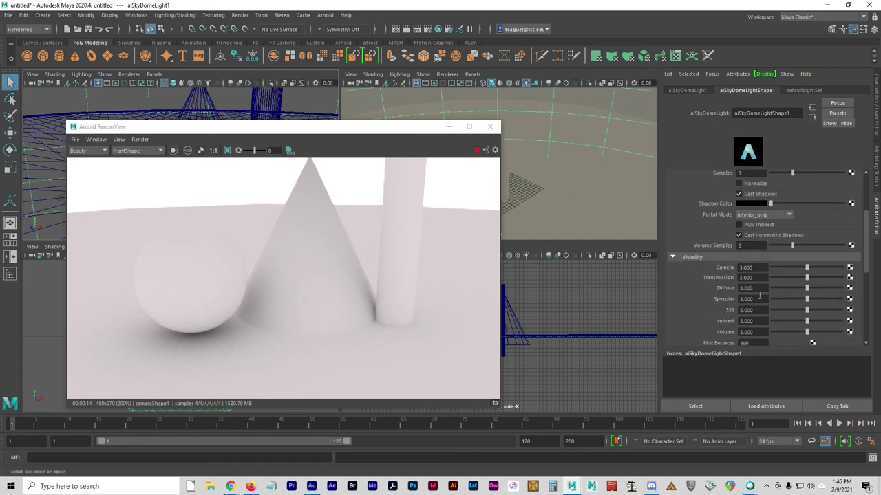
pyautogui.moveTo(757, 288); pyautogui.dragTo(719, 288)
pyautogui.write('1')
pyautogui.press('Tab')
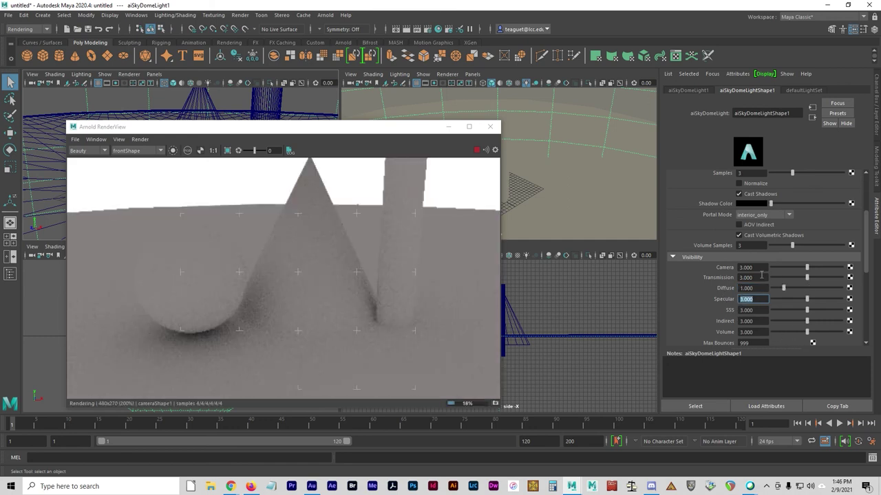
pyautogui.click(760, 269)
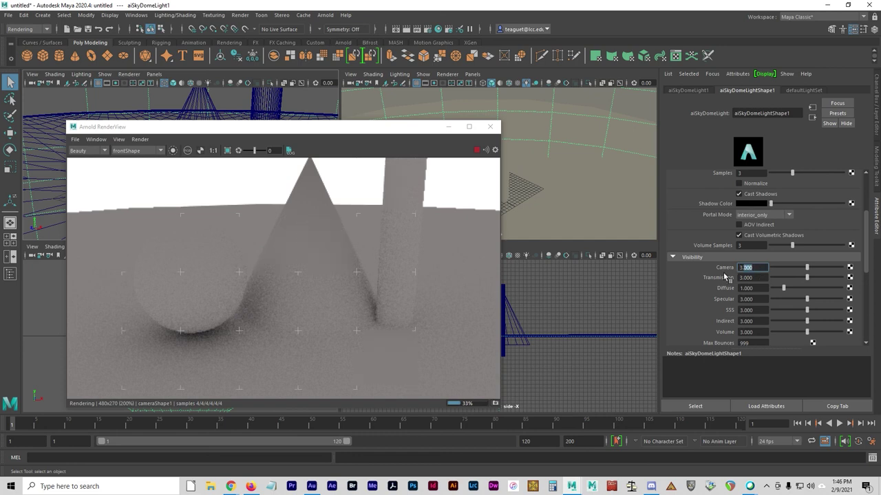
pyautogui.write('1')
pyautogui.press('Tab')
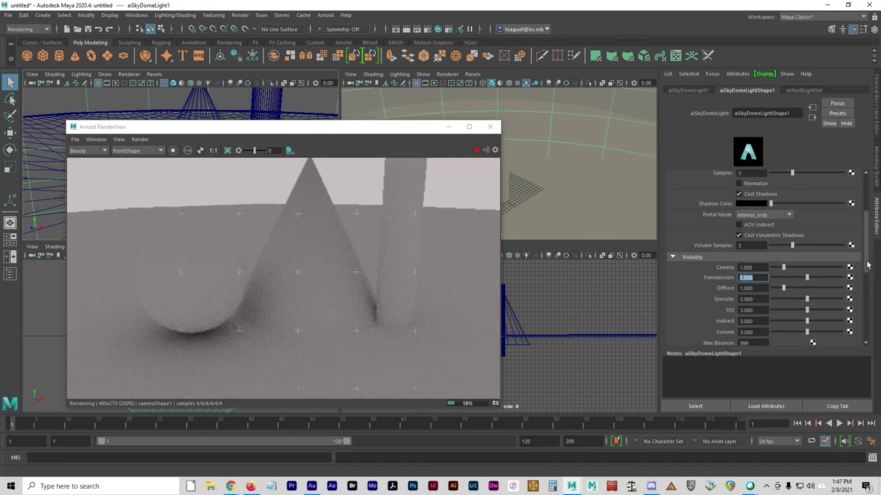
pyautogui.scroll(3, 871, 212)
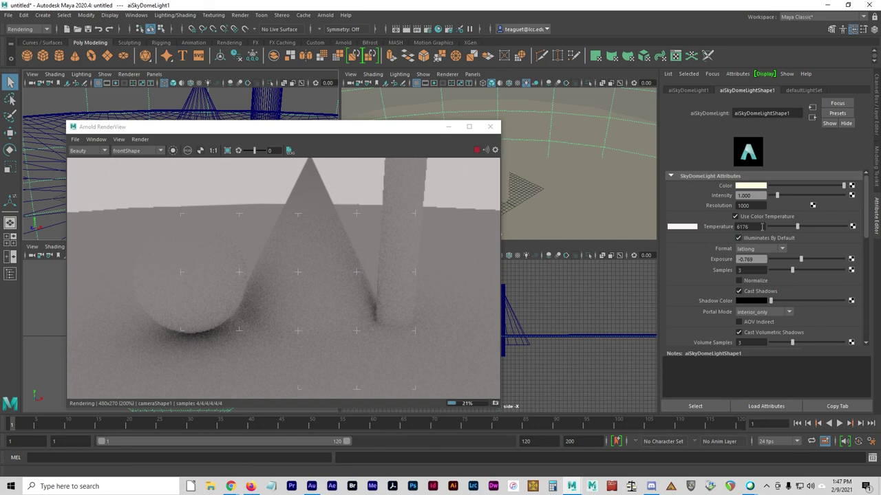
# - Raise the sky dome exposure to 0.256, shift the RenderView window right, and select the floor disc
pyautogui.click(804, 260)
pyautogui.click(809, 260)
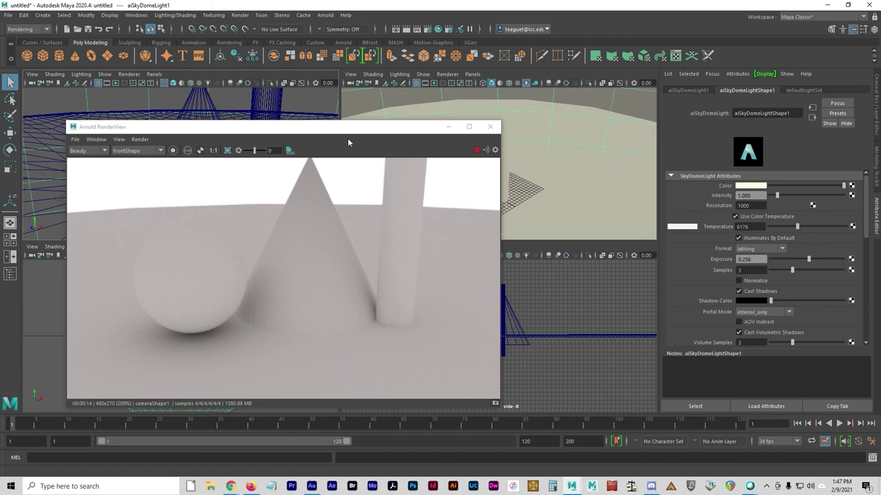
pyautogui.moveTo(348, 127); pyautogui.dragTo(375, 123)
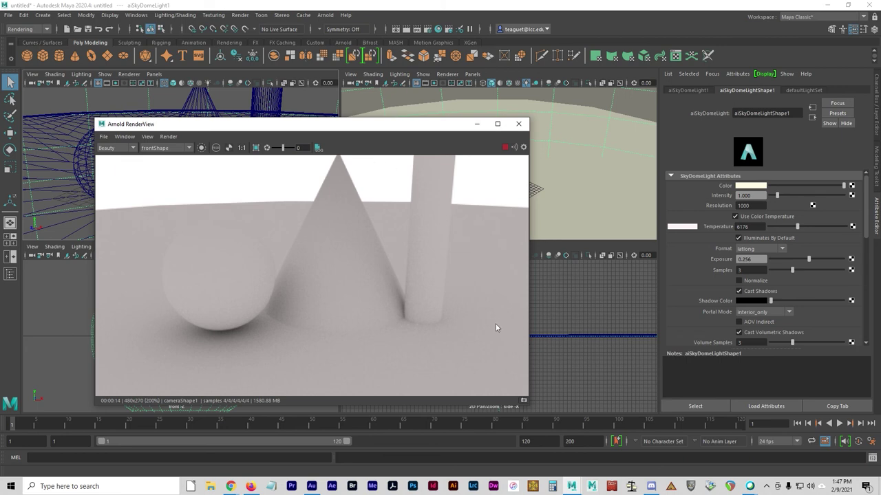
pyautogui.click(500, 378)
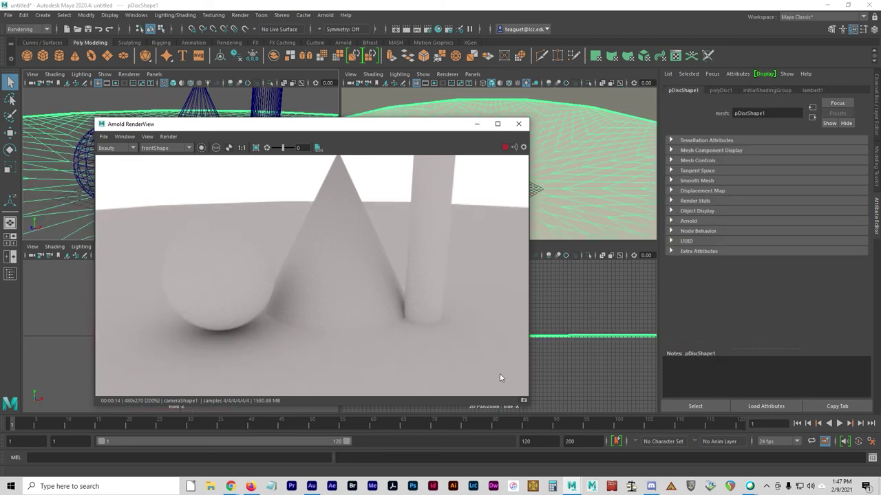